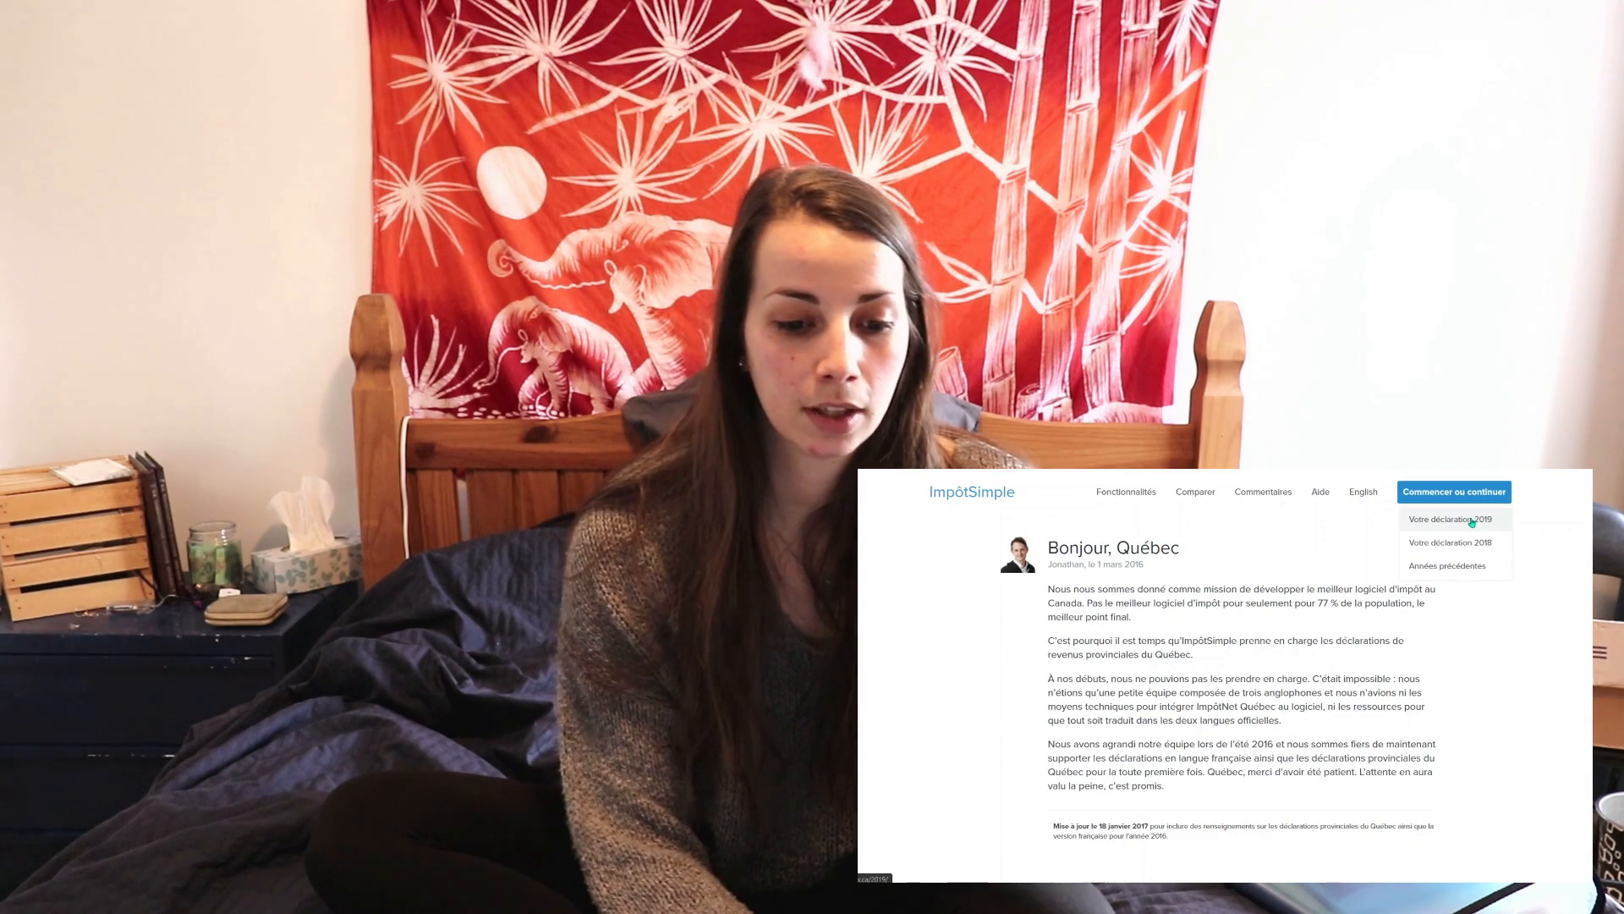
Create a new 2019 income tax return identified as "M xxx".
left_click(1472, 522)
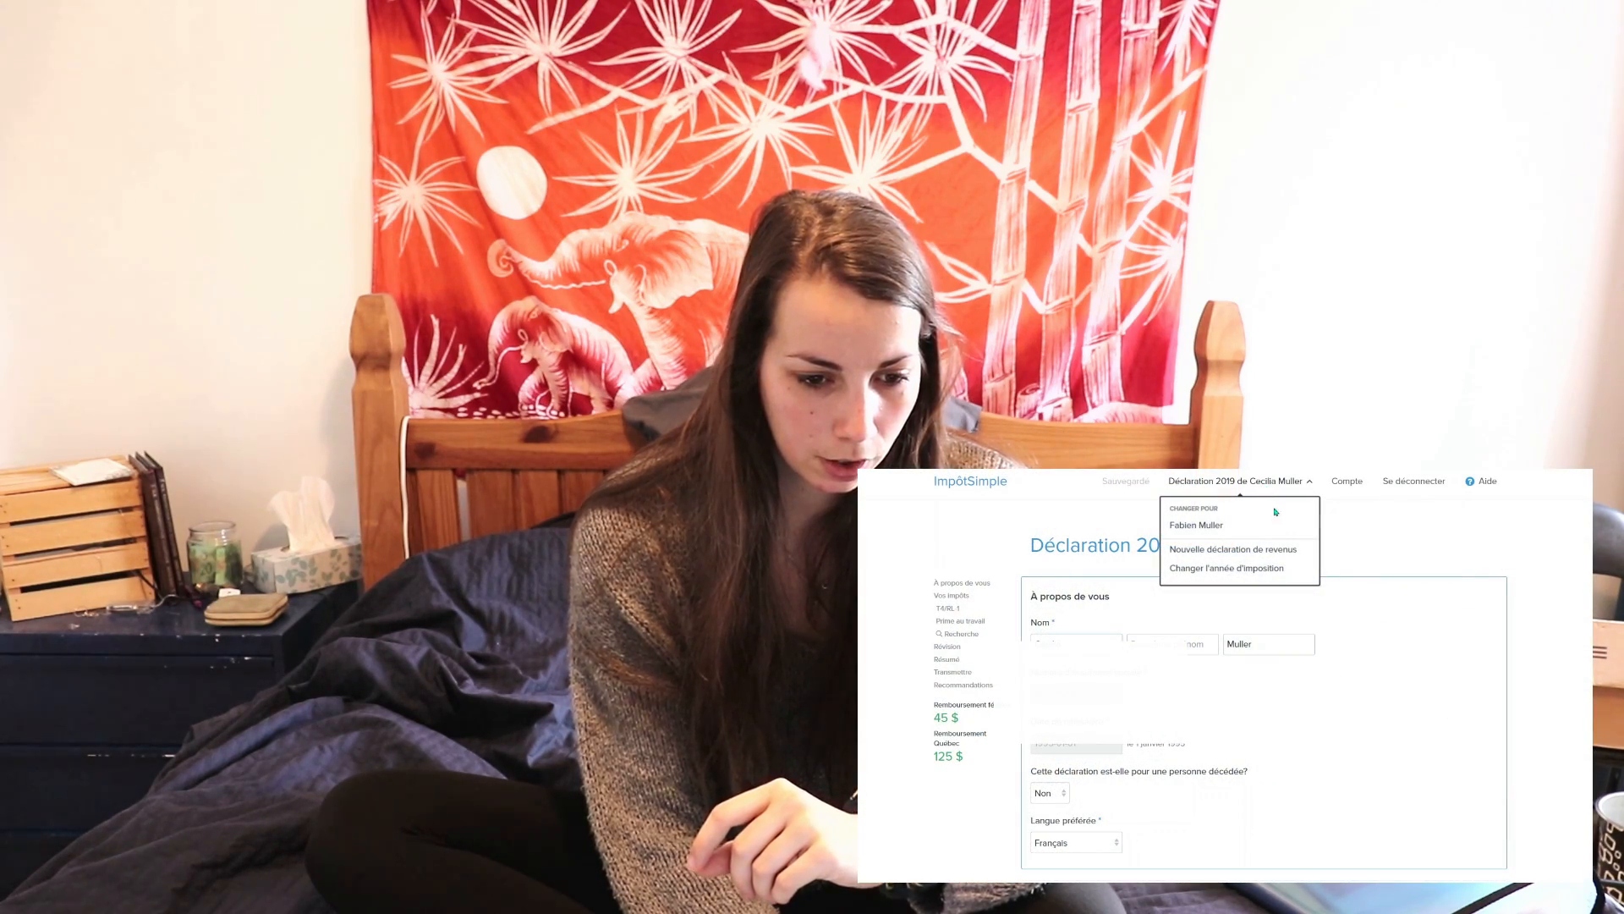
left_click(1297, 551)
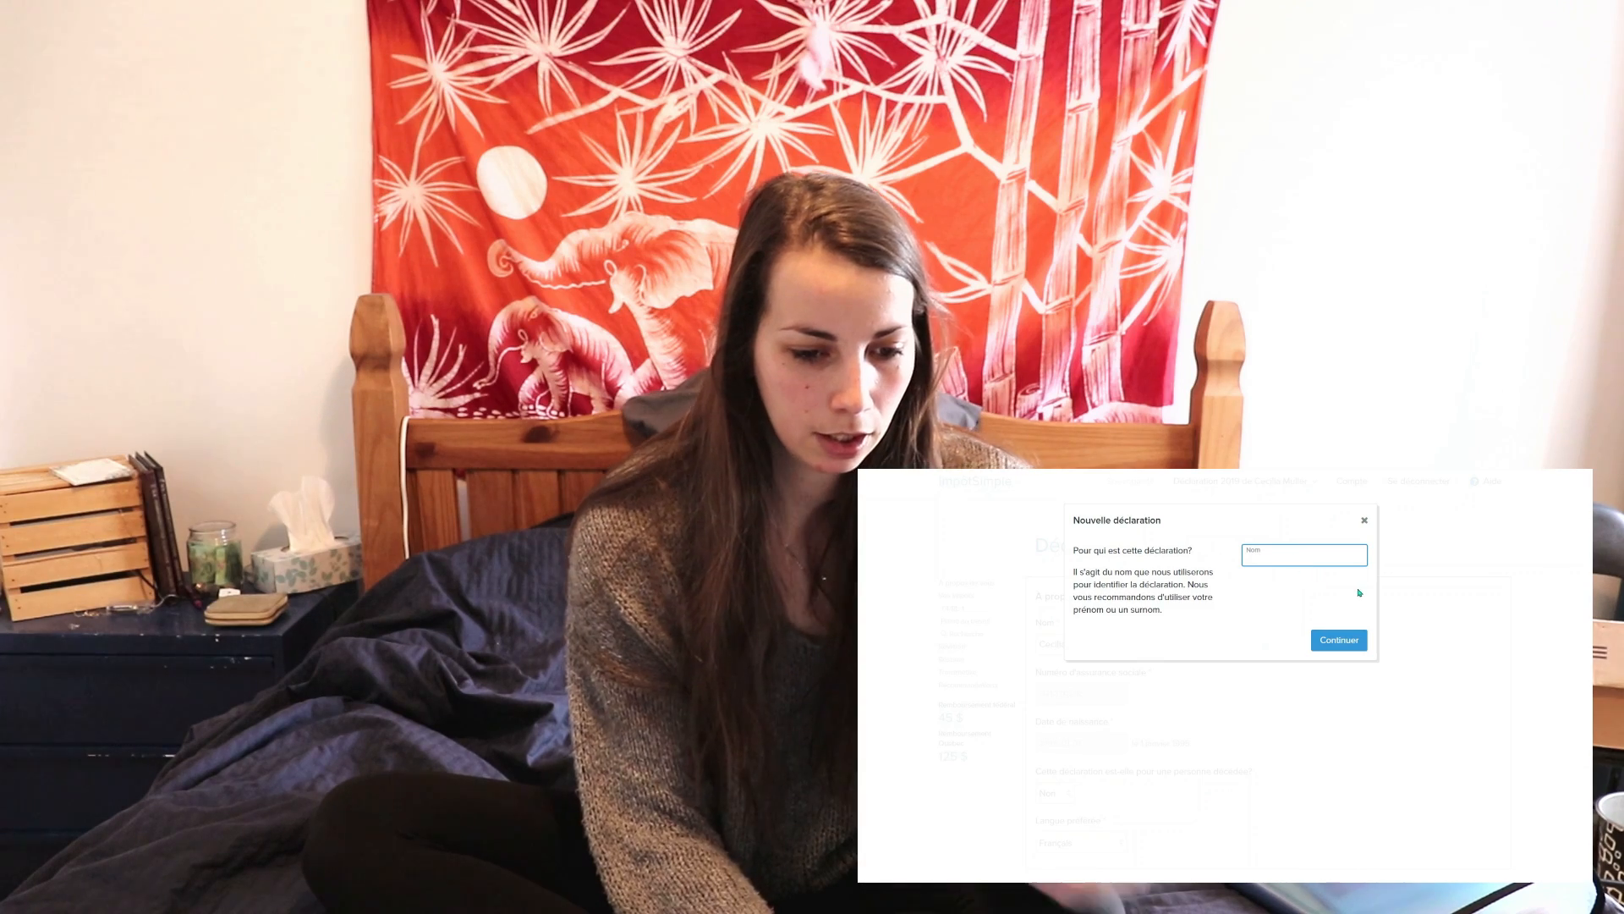
type("M xxx")
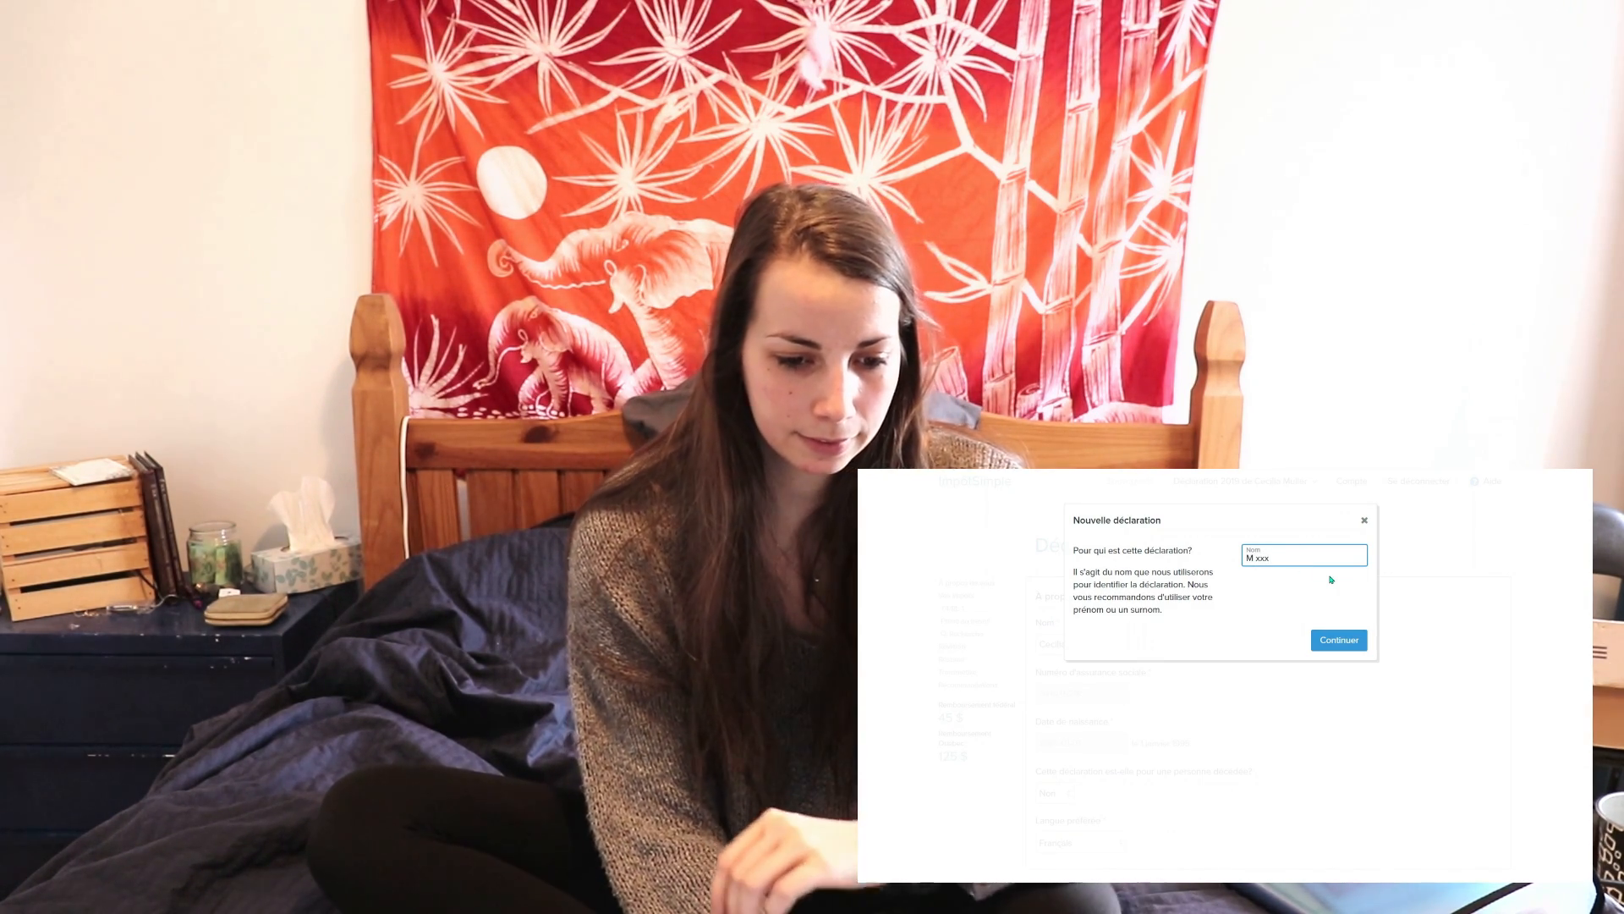
left_click(1345, 640)
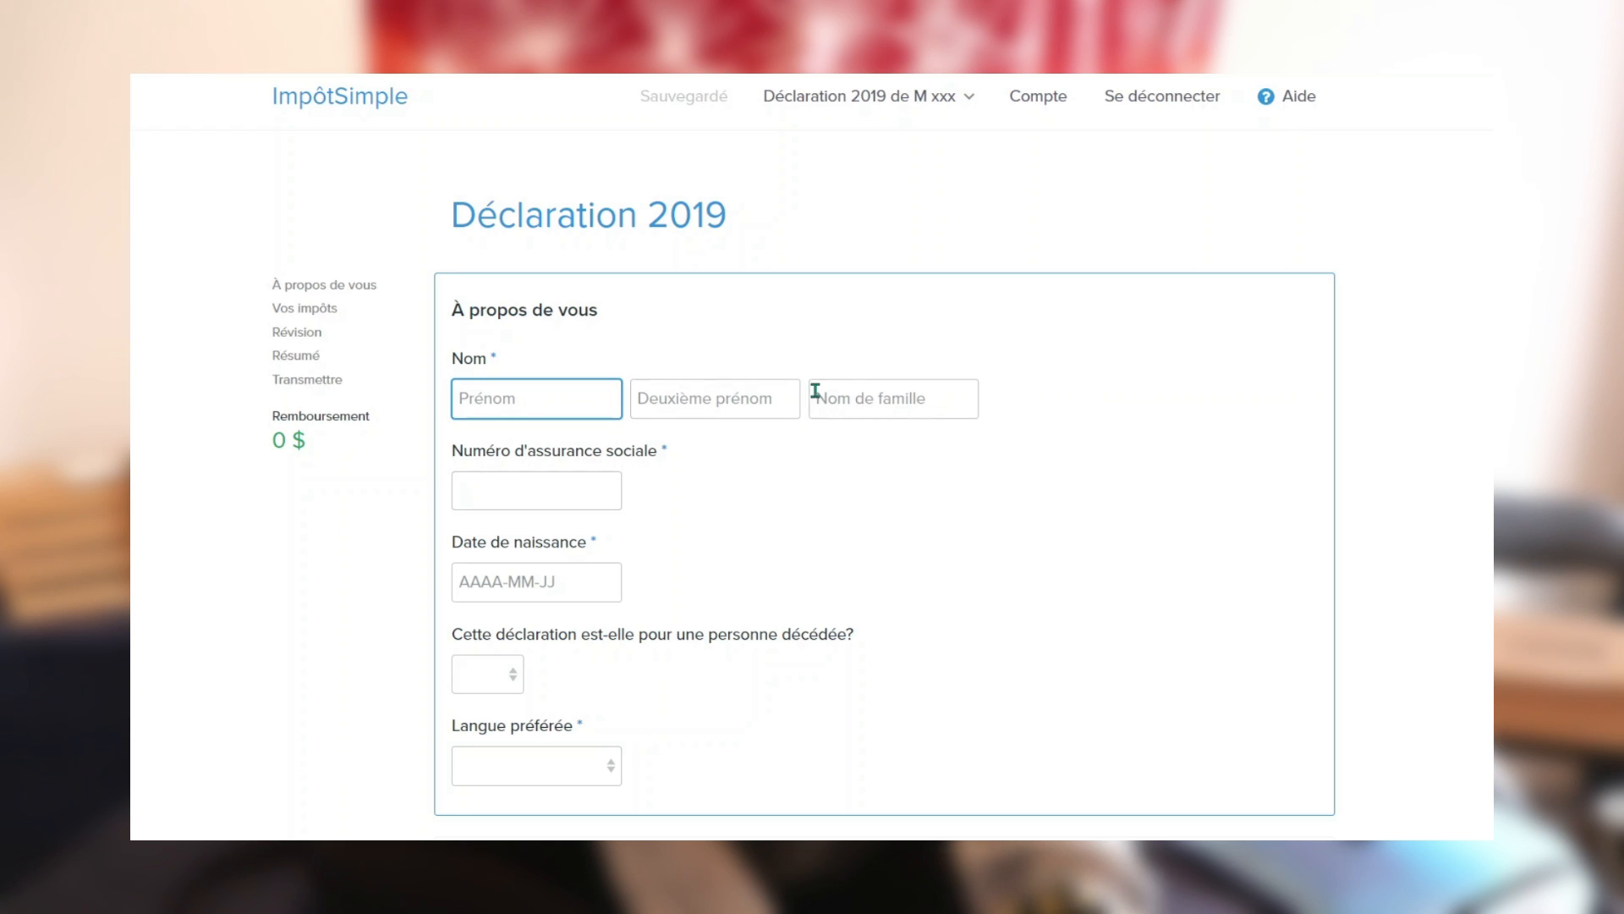
Fill in the taxpayer's first name and family name from the saved suggestions, leaving the middle name empty.
left_click(859, 398)
left_click(534, 397)
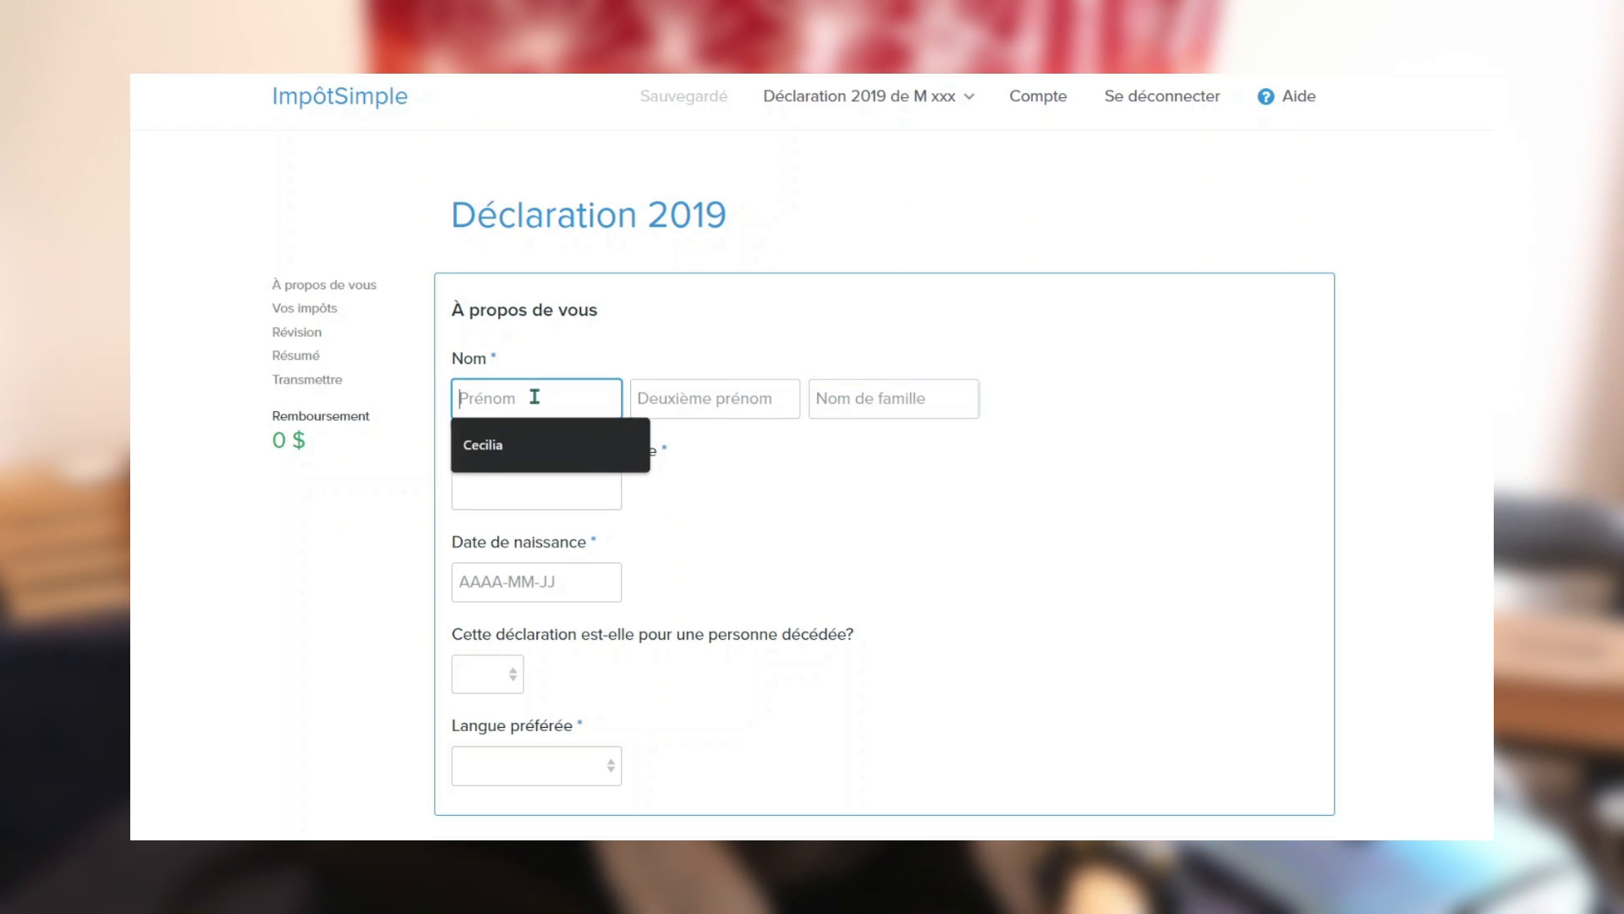
left_click(540, 435)
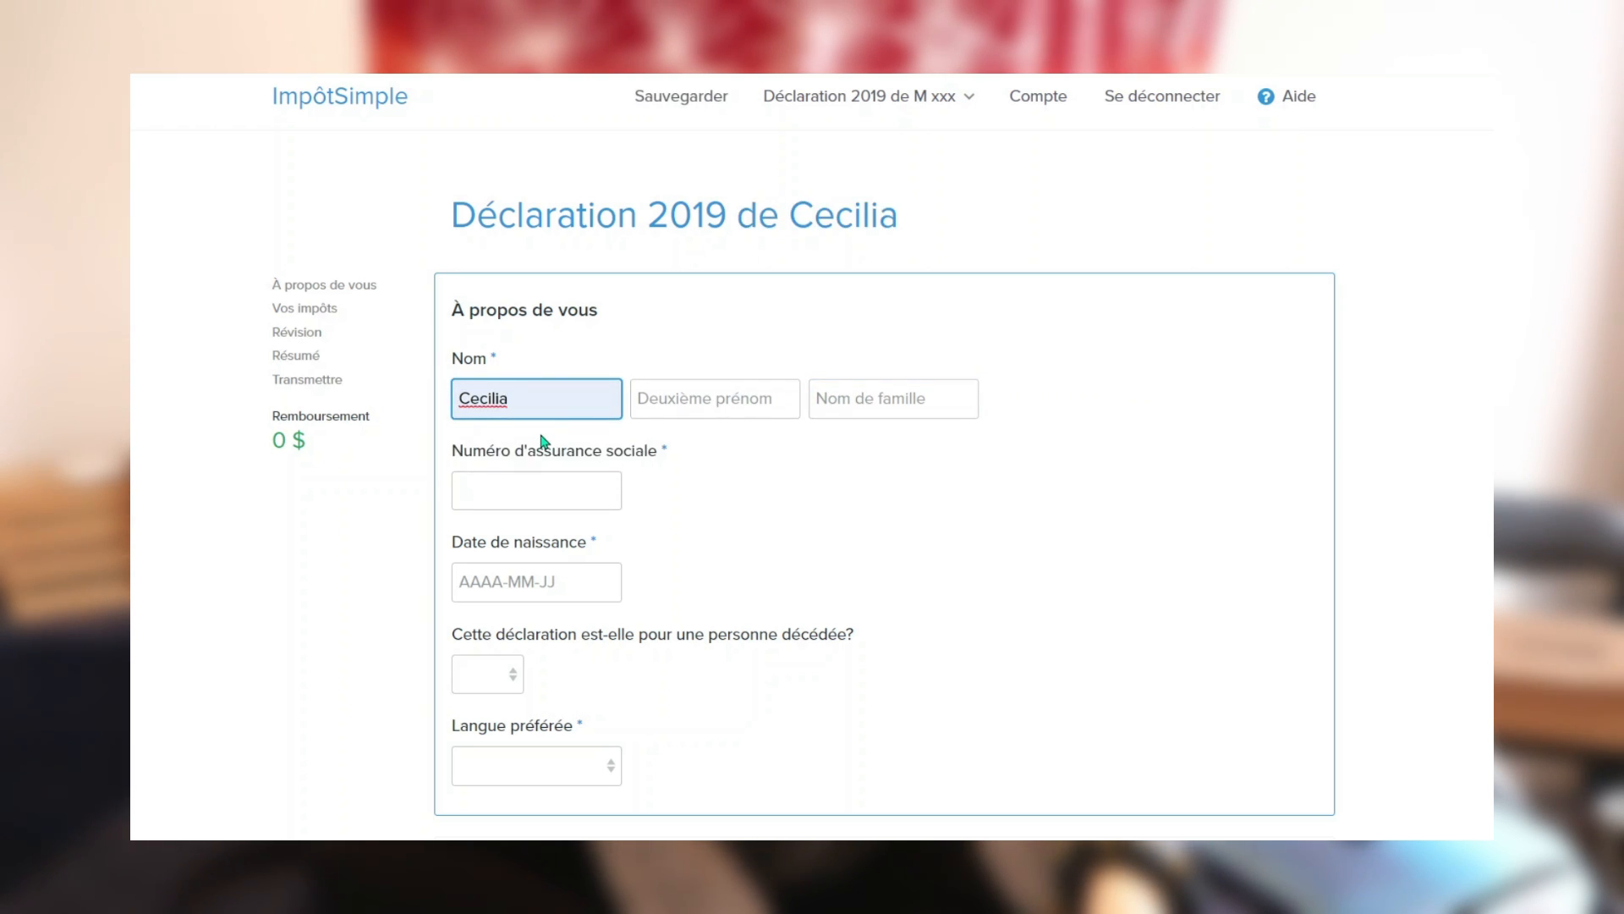
left_click(893, 382)
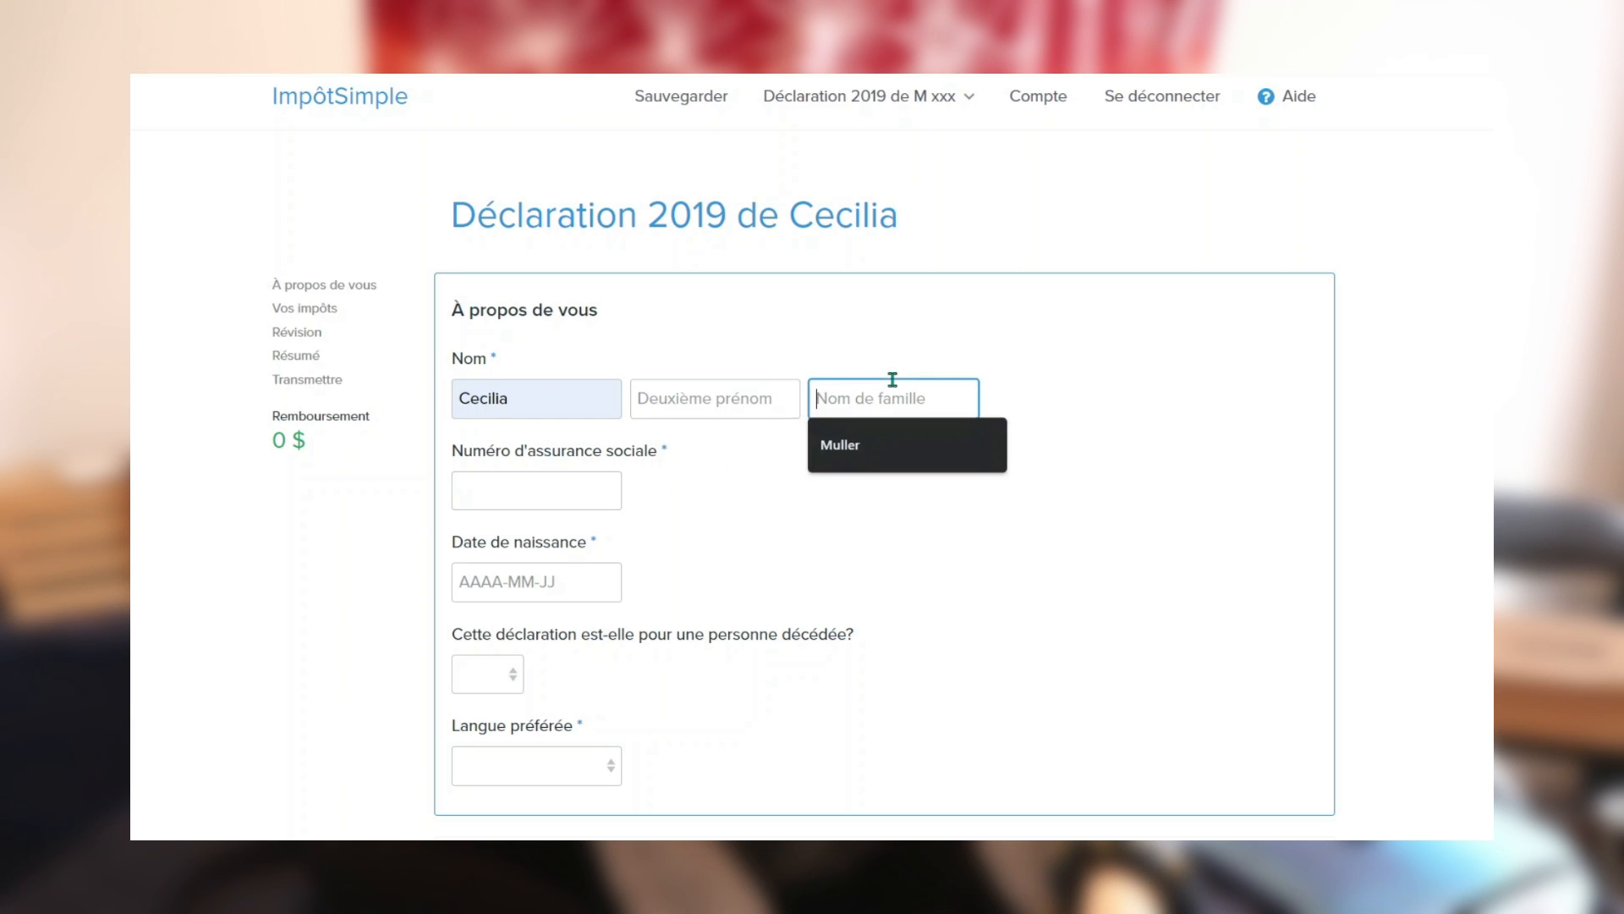
left_click(860, 452)
left_click(542, 497)
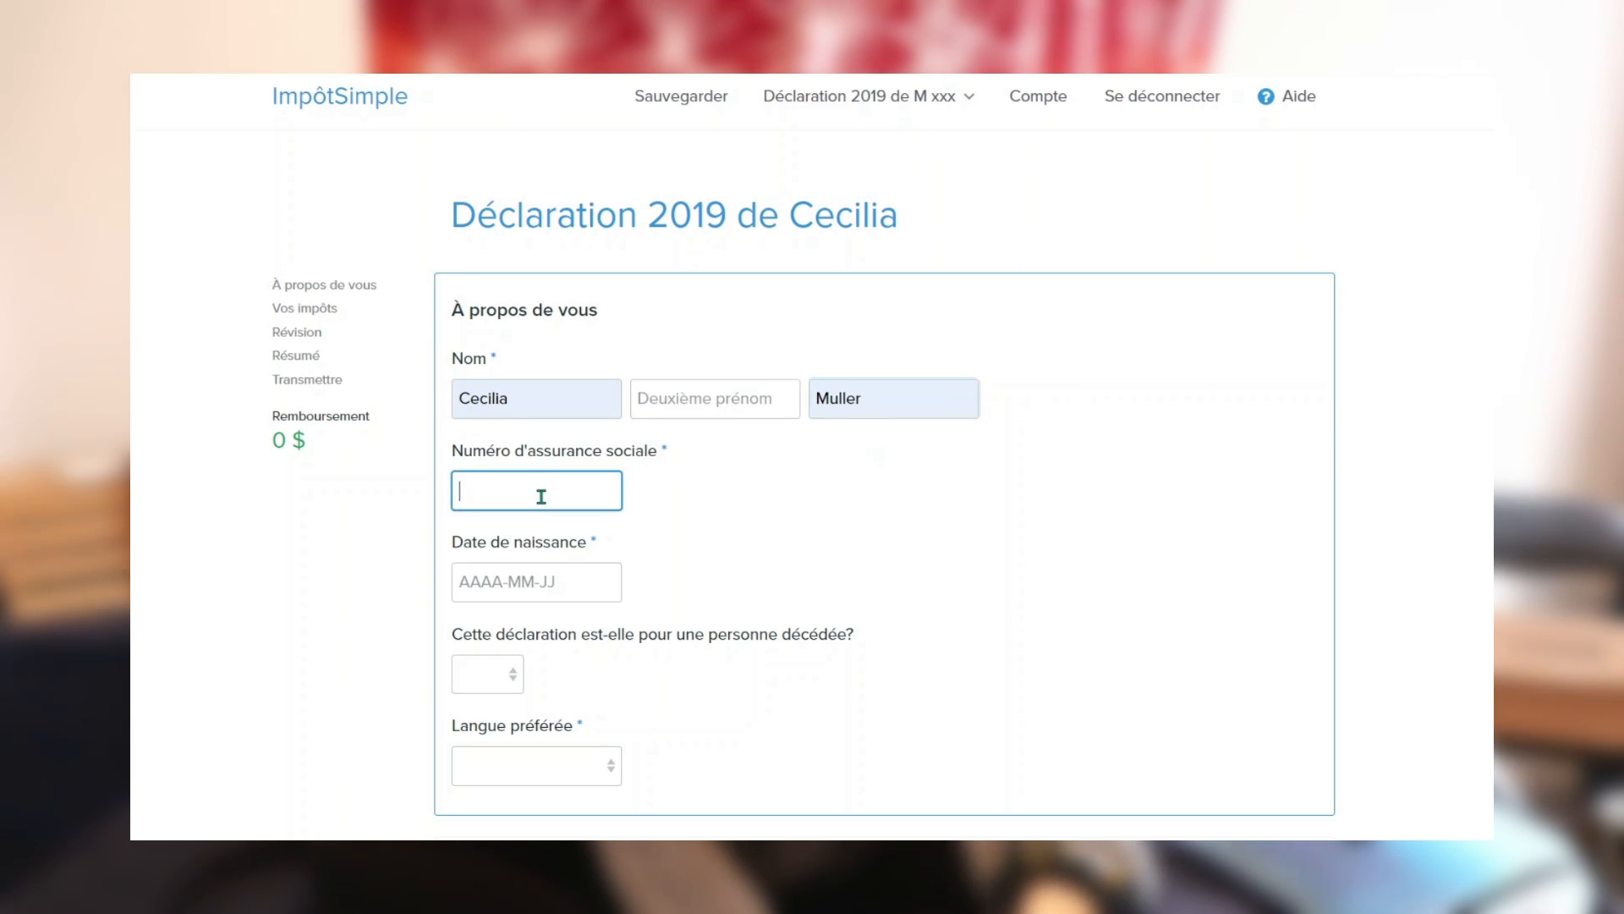
Answer Non to the deceased-person question and set the preferred language to Français.
scroll(885, 485, "down", 3)
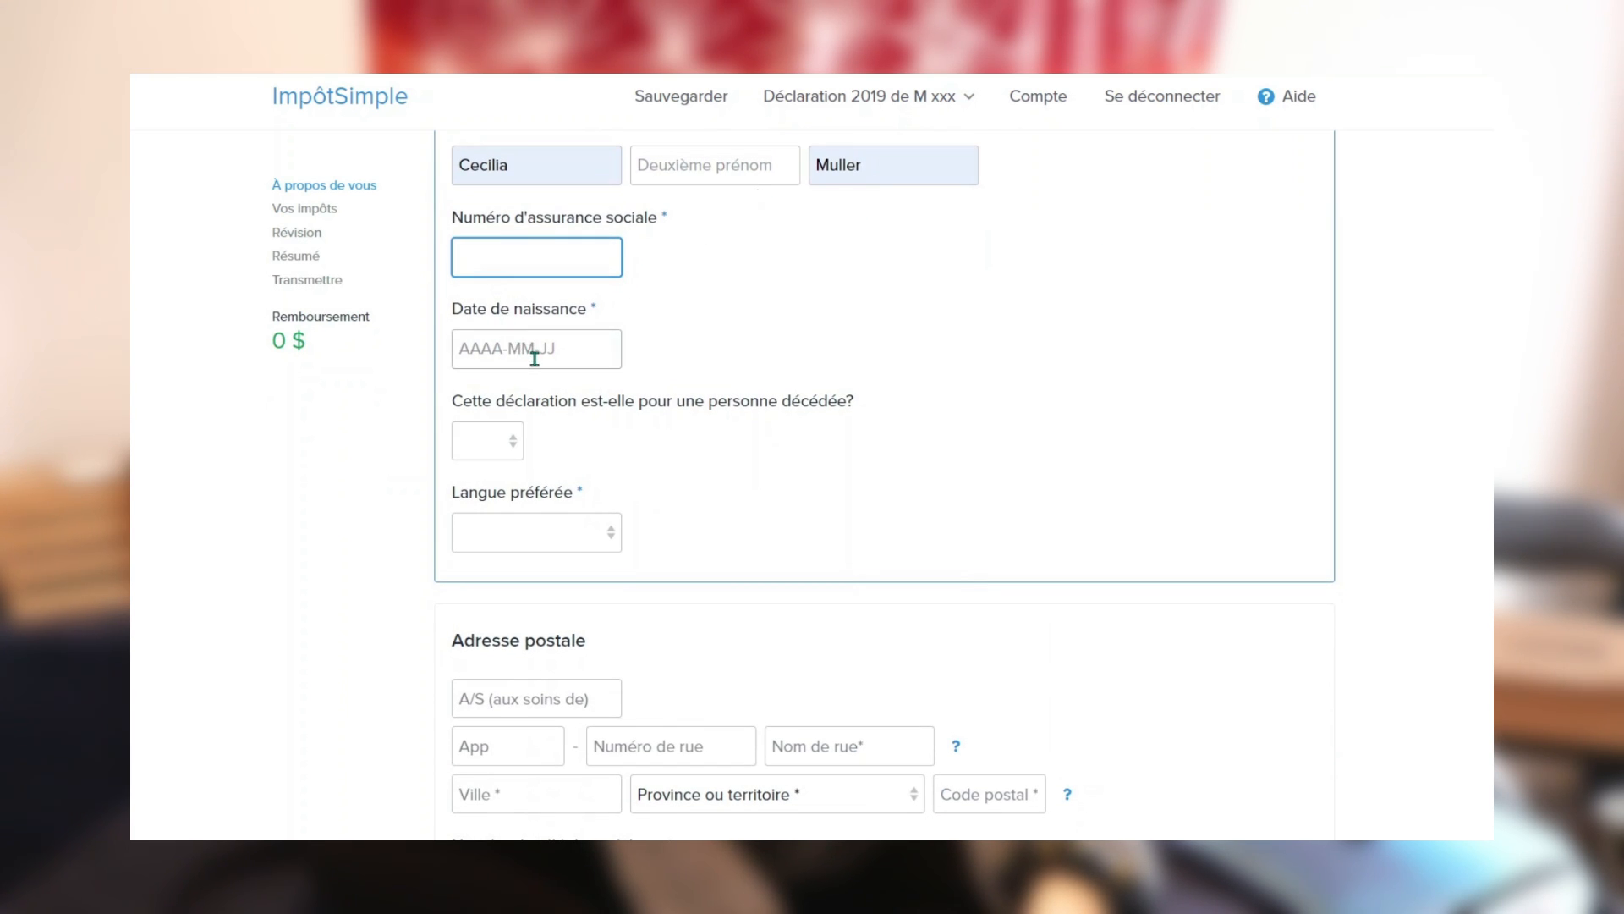
left_click(516, 453)
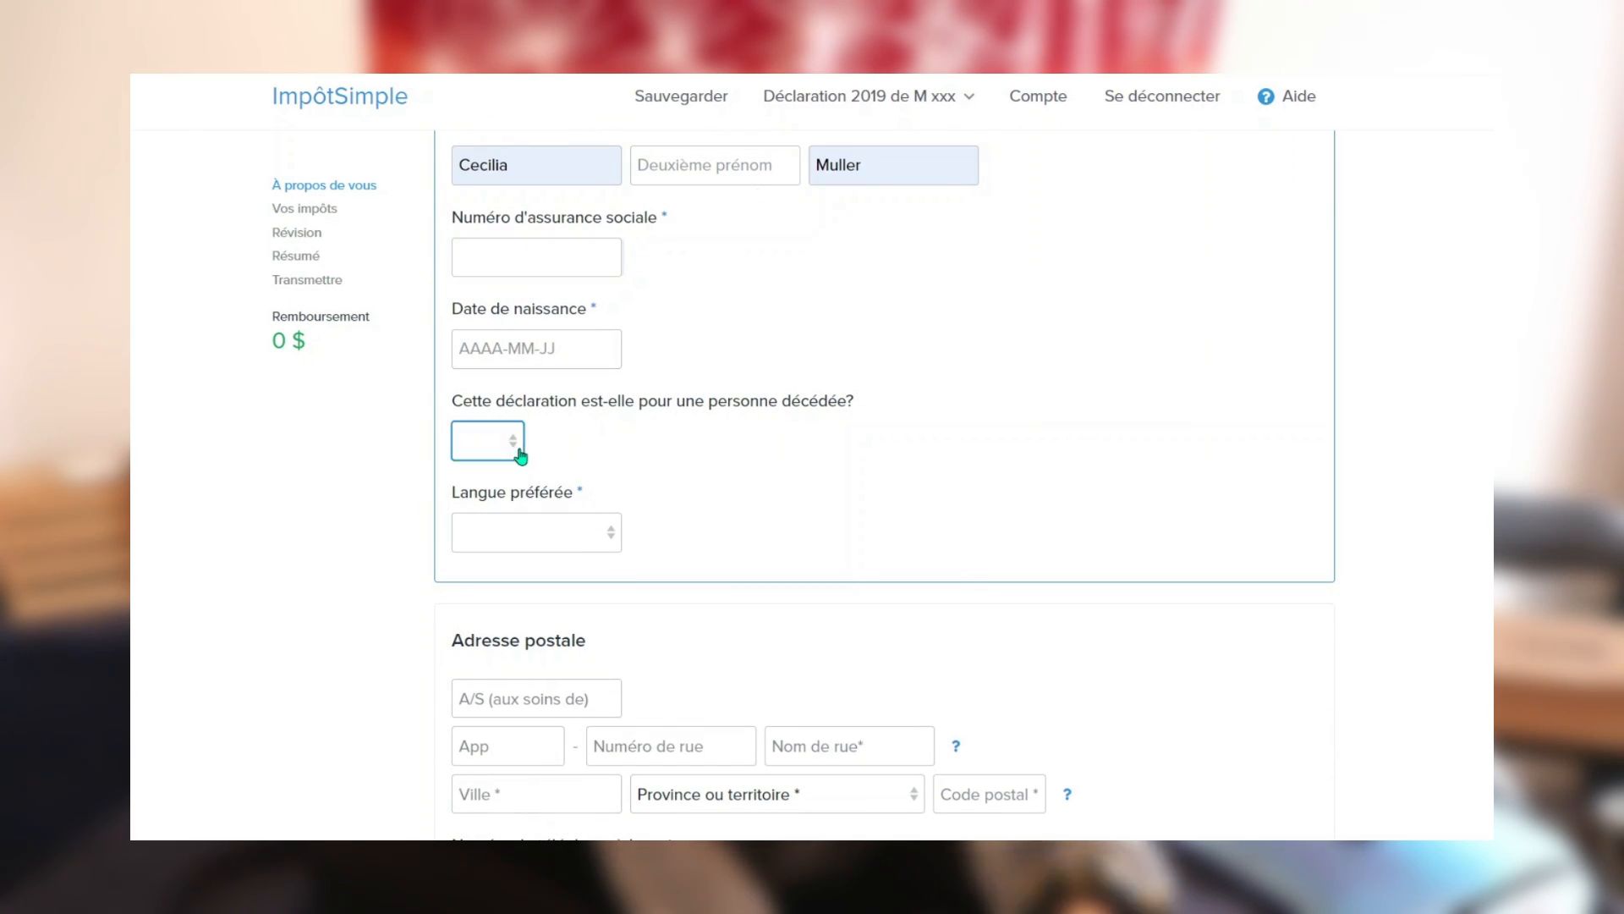
left_click(495, 513)
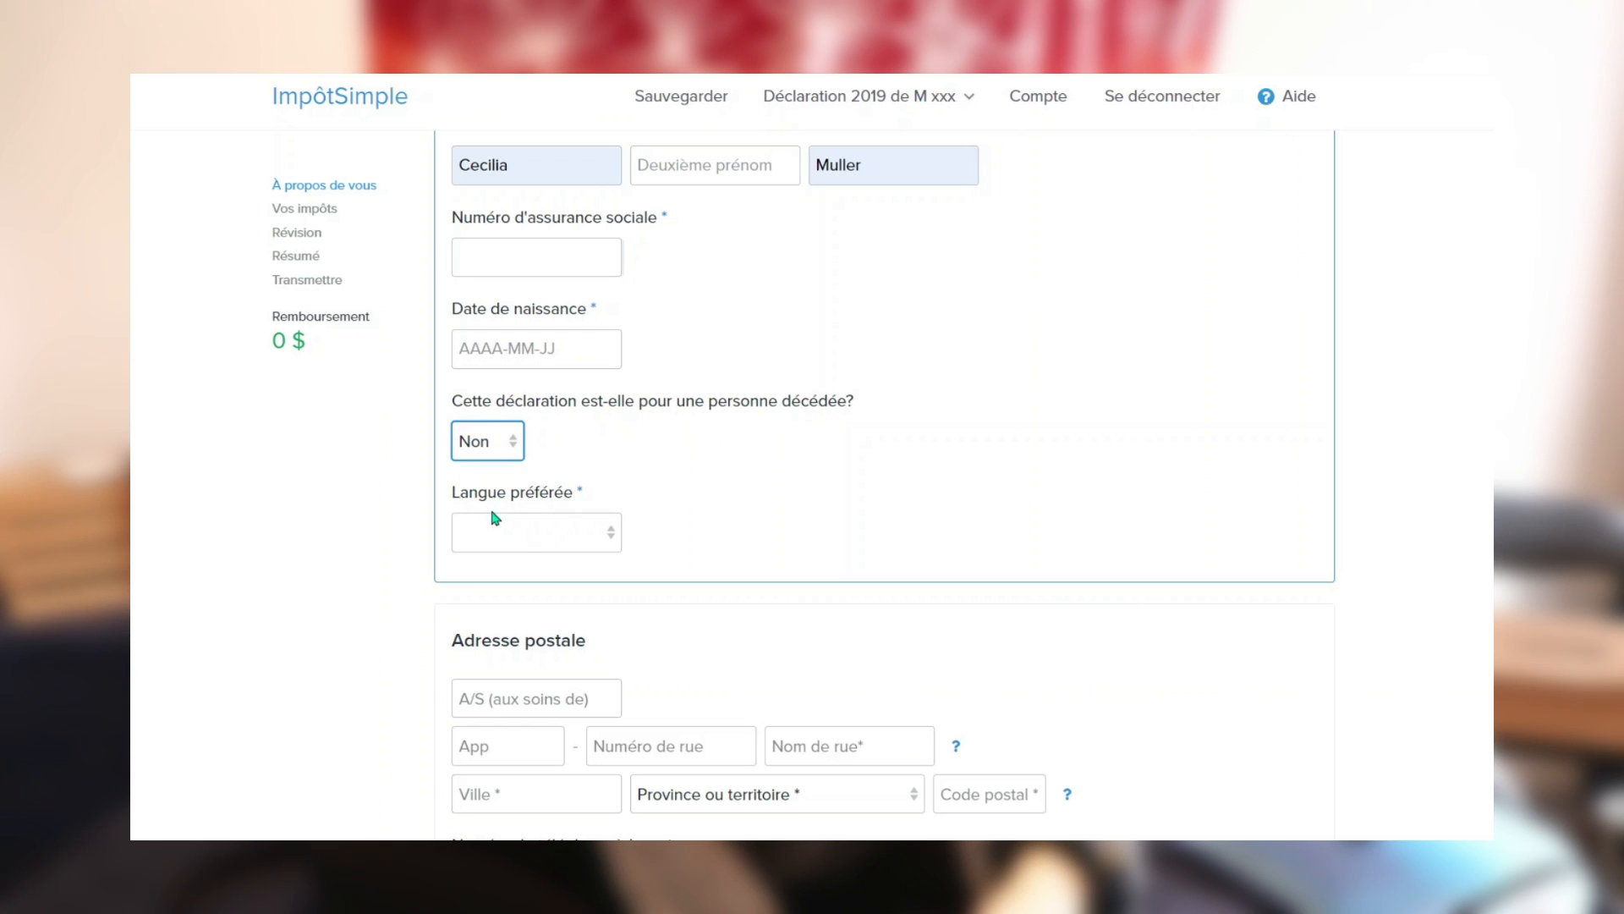
left_click(614, 557)
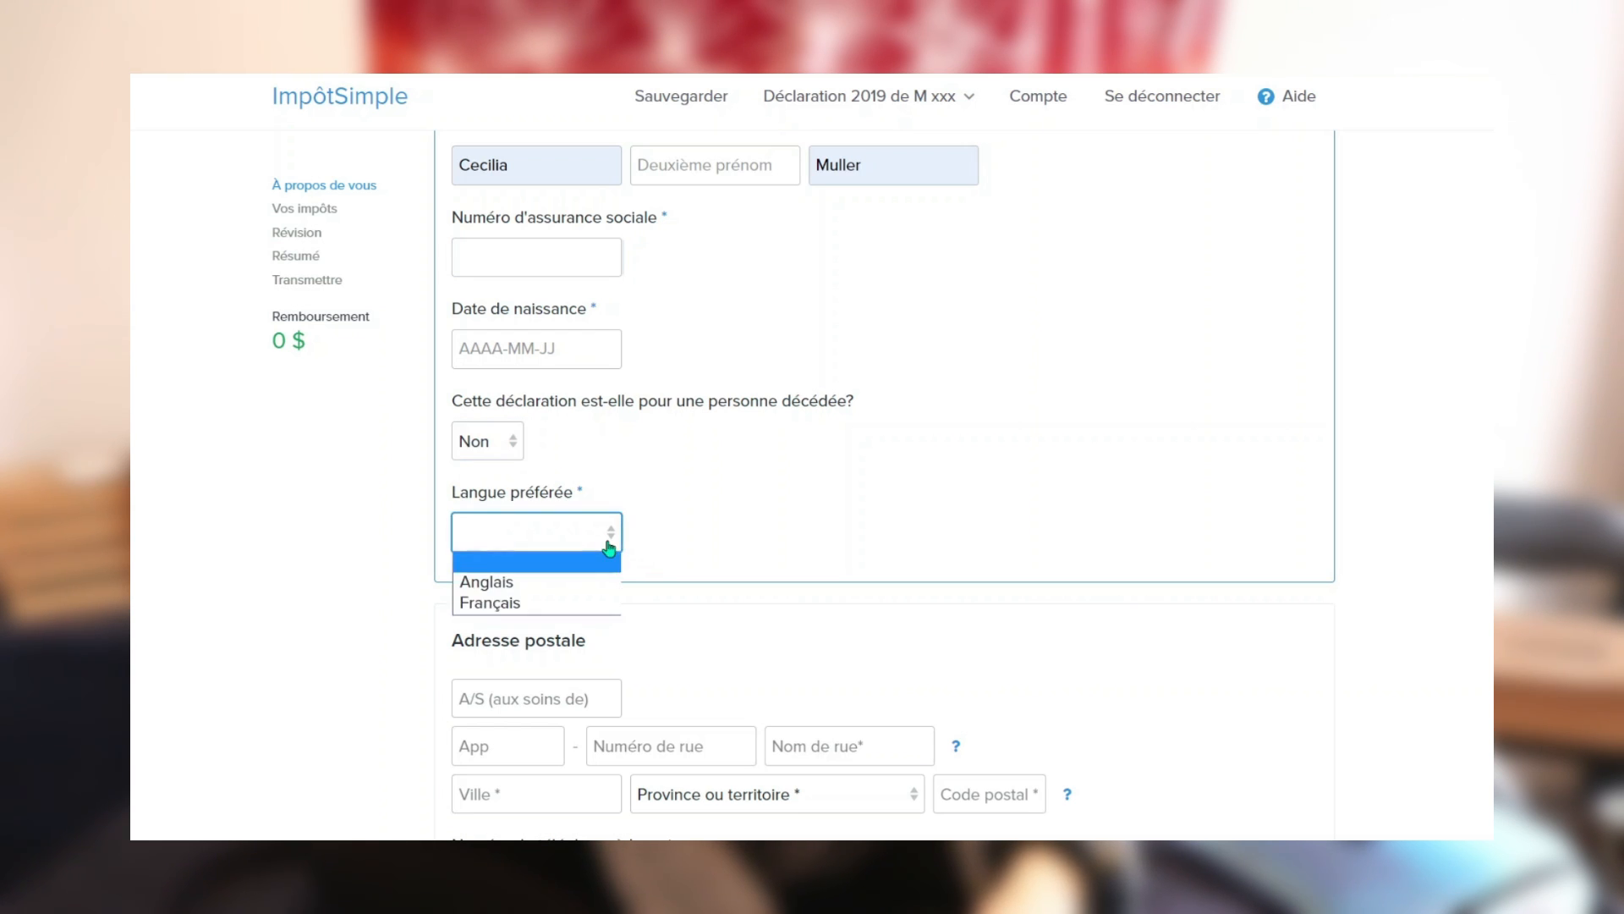
left_click(546, 604)
Set the province of residence on 31 December 2019 to Québec, leaving the moving date empty.
scroll(795, 410, "down", 1)
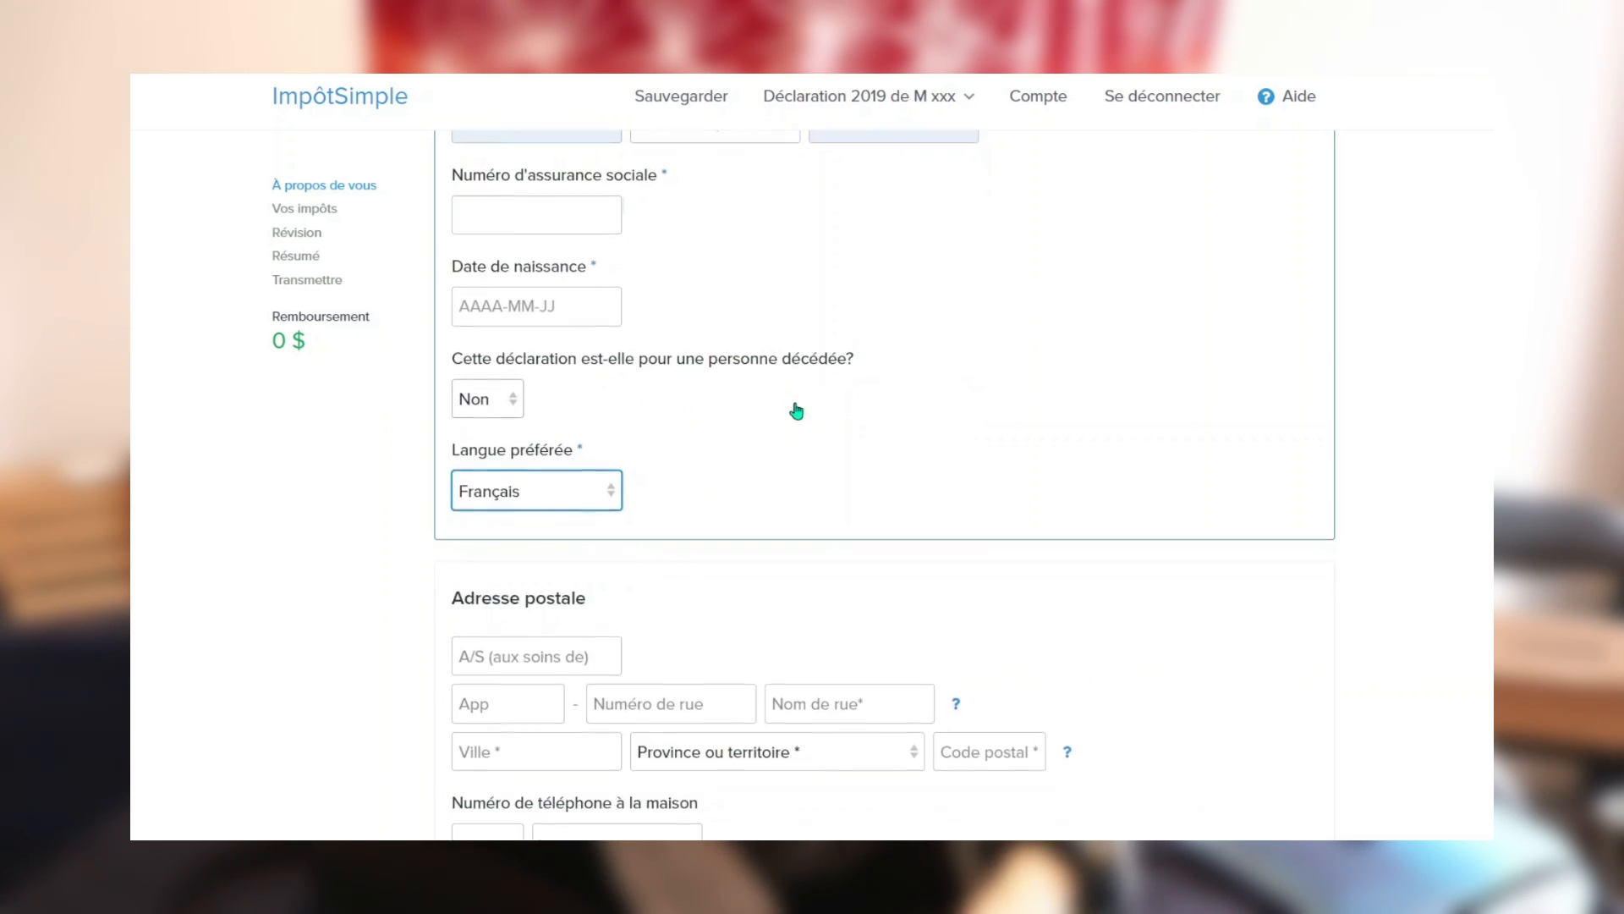
scroll(668, 157, "down", 5)
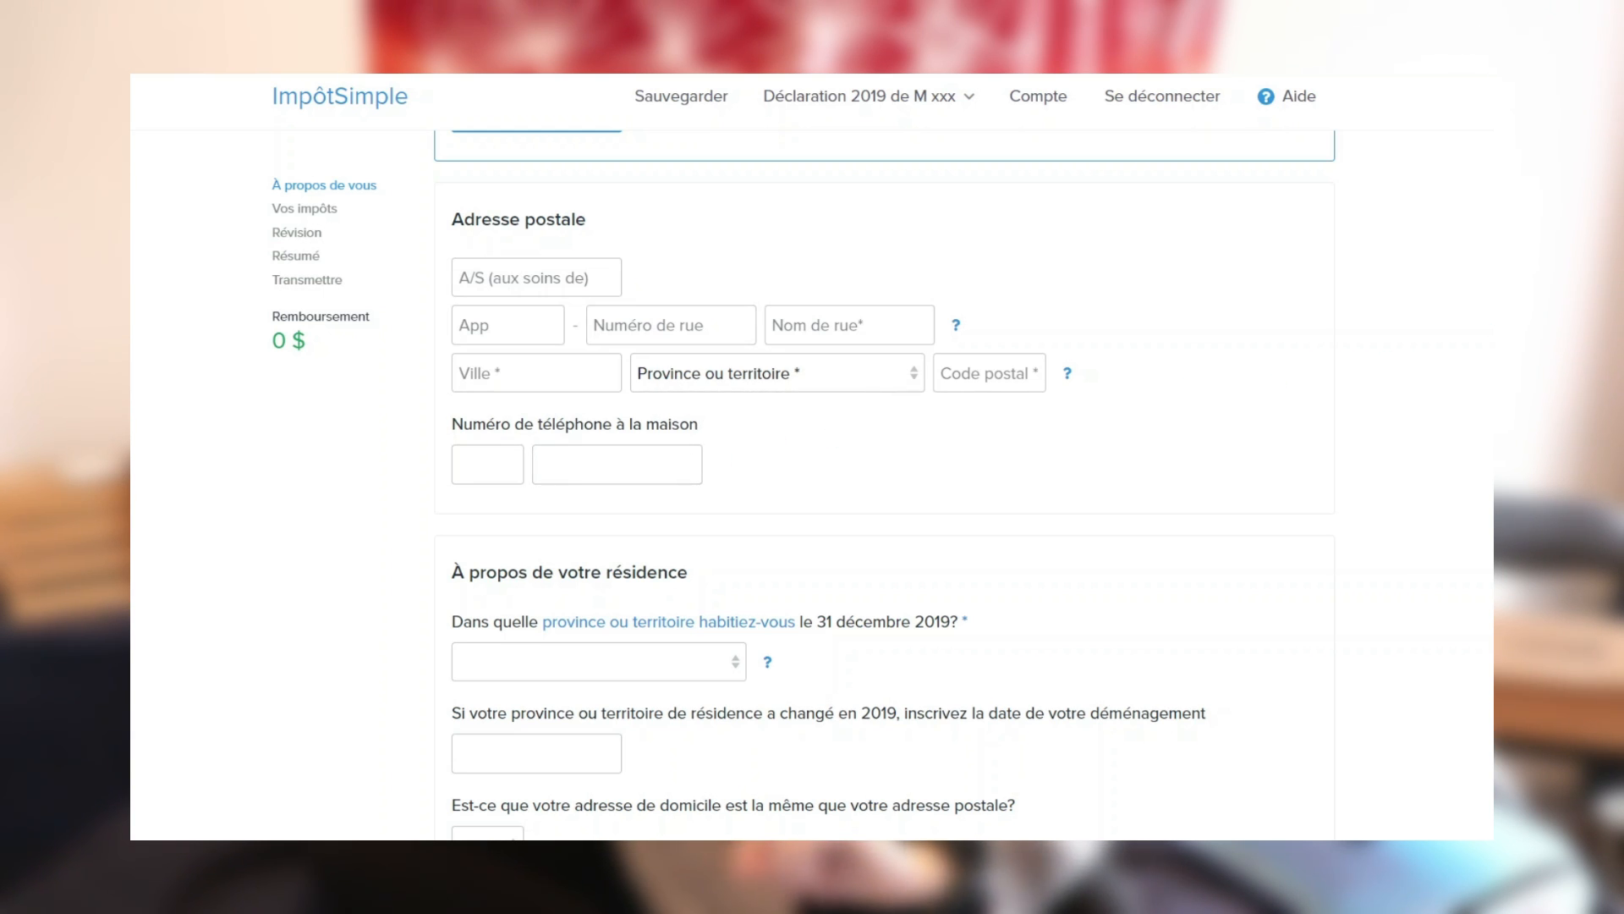
scroll(798, 264, "down", 5)
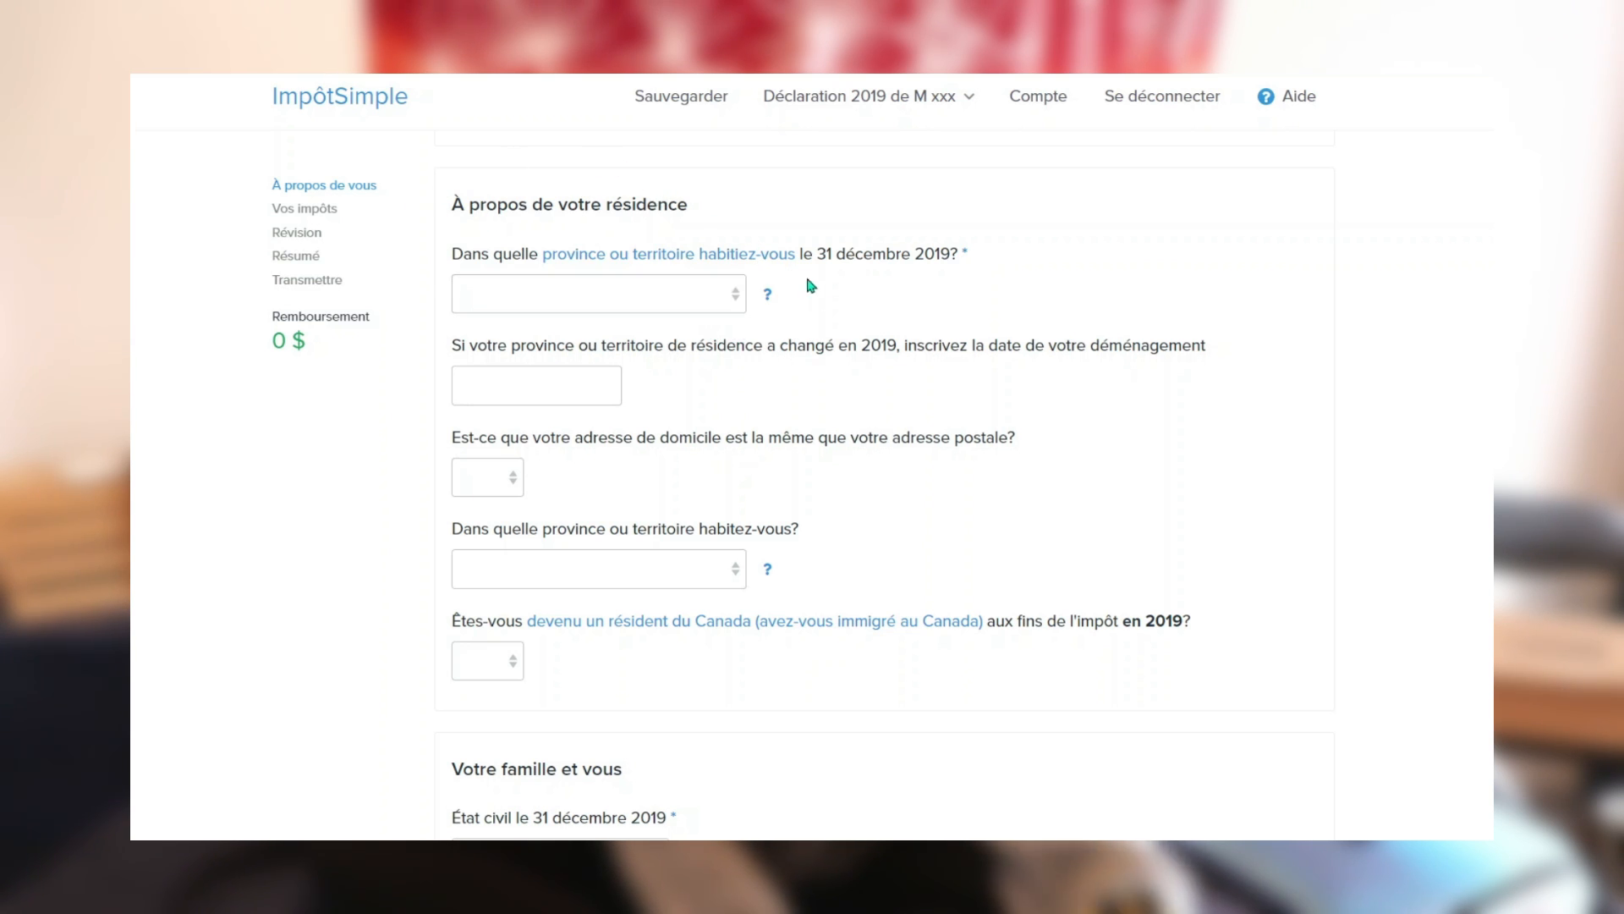
left_click(719, 298)
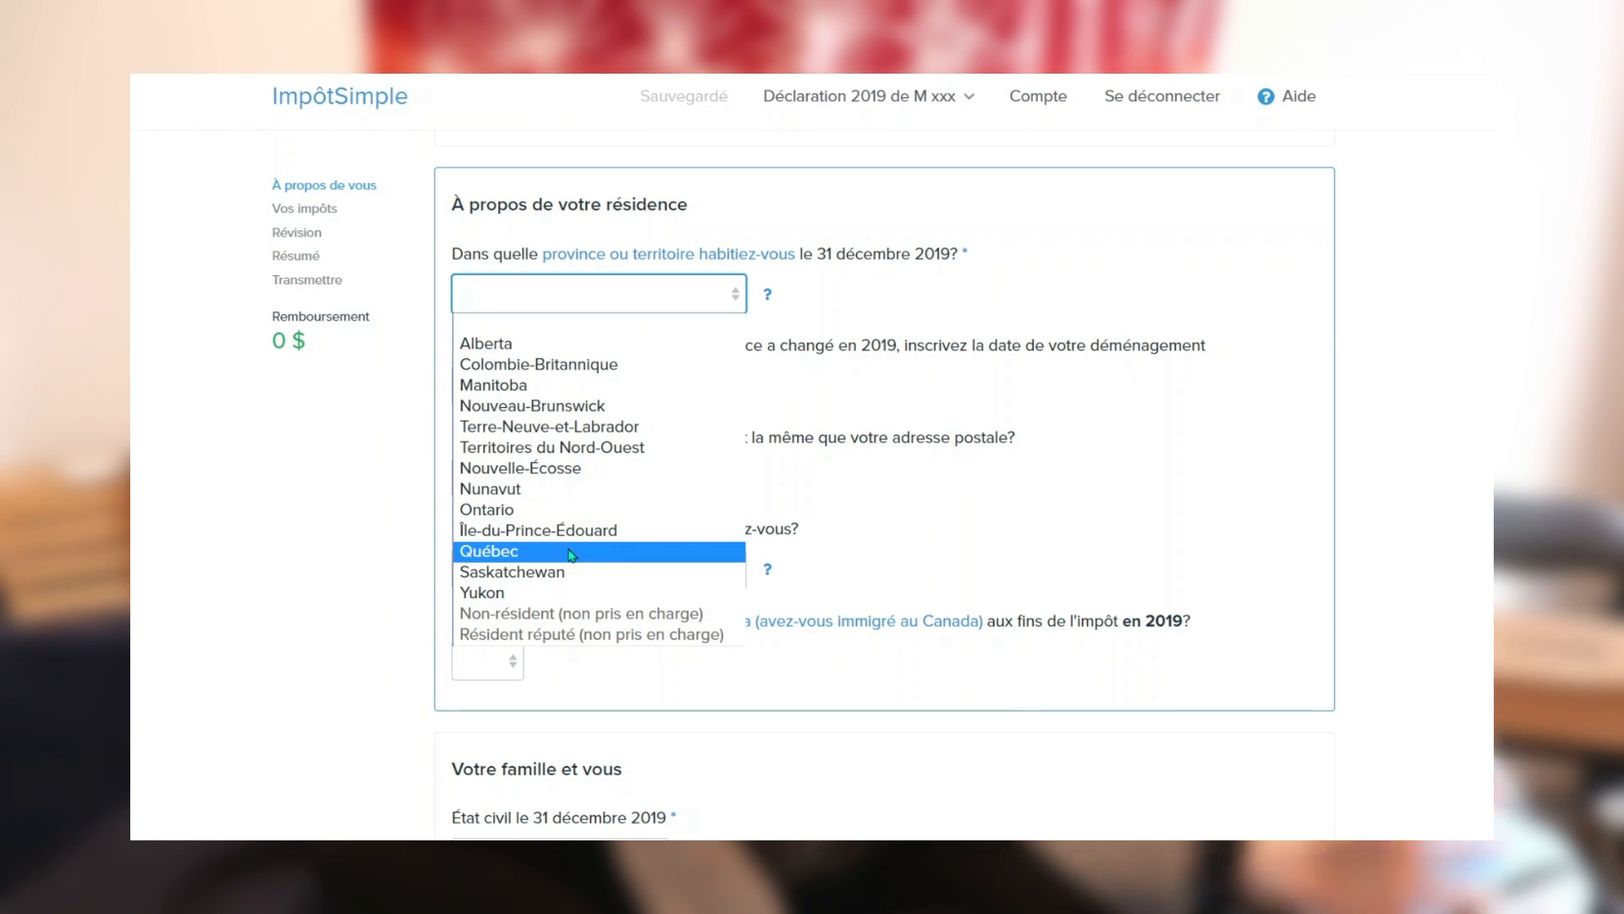
left_click(571, 554)
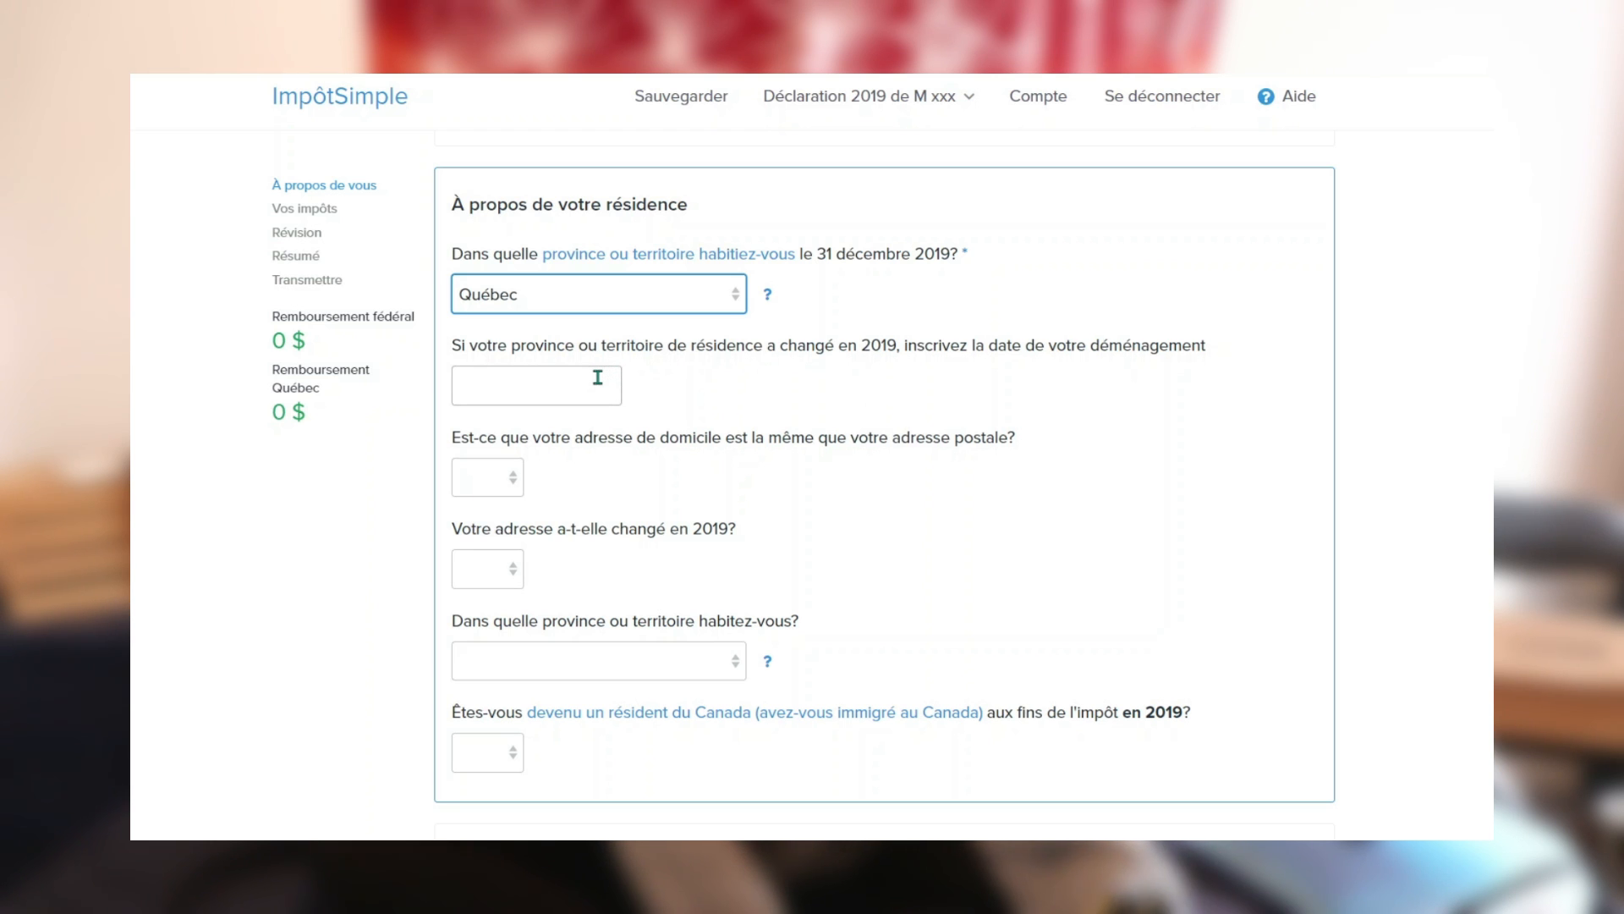
left_click(550, 385)
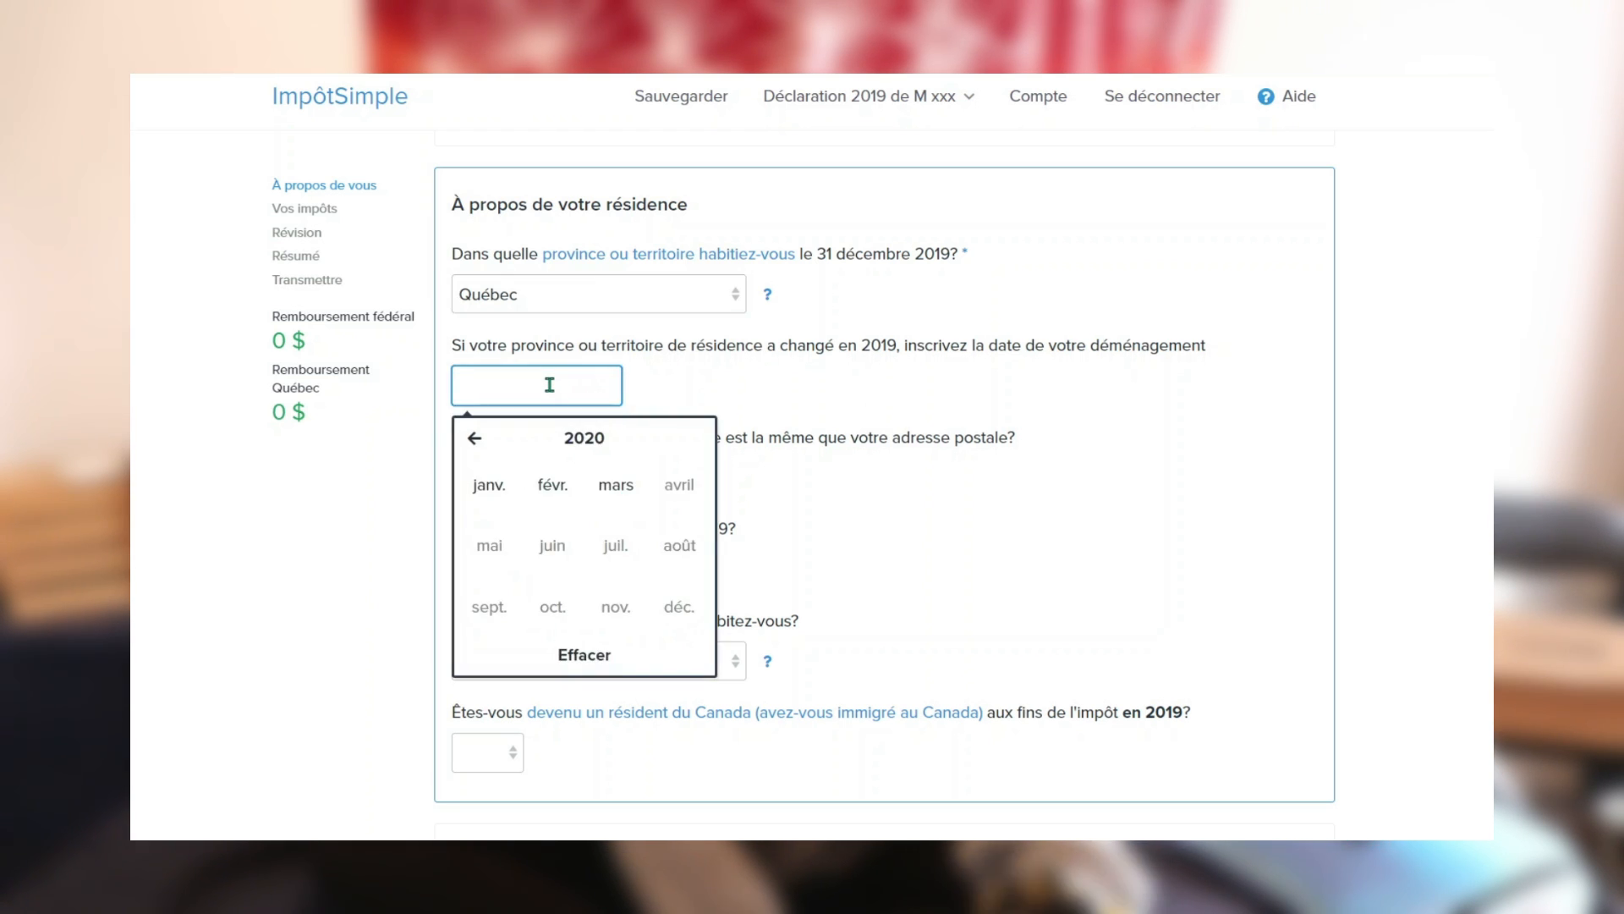
left_click(769, 377)
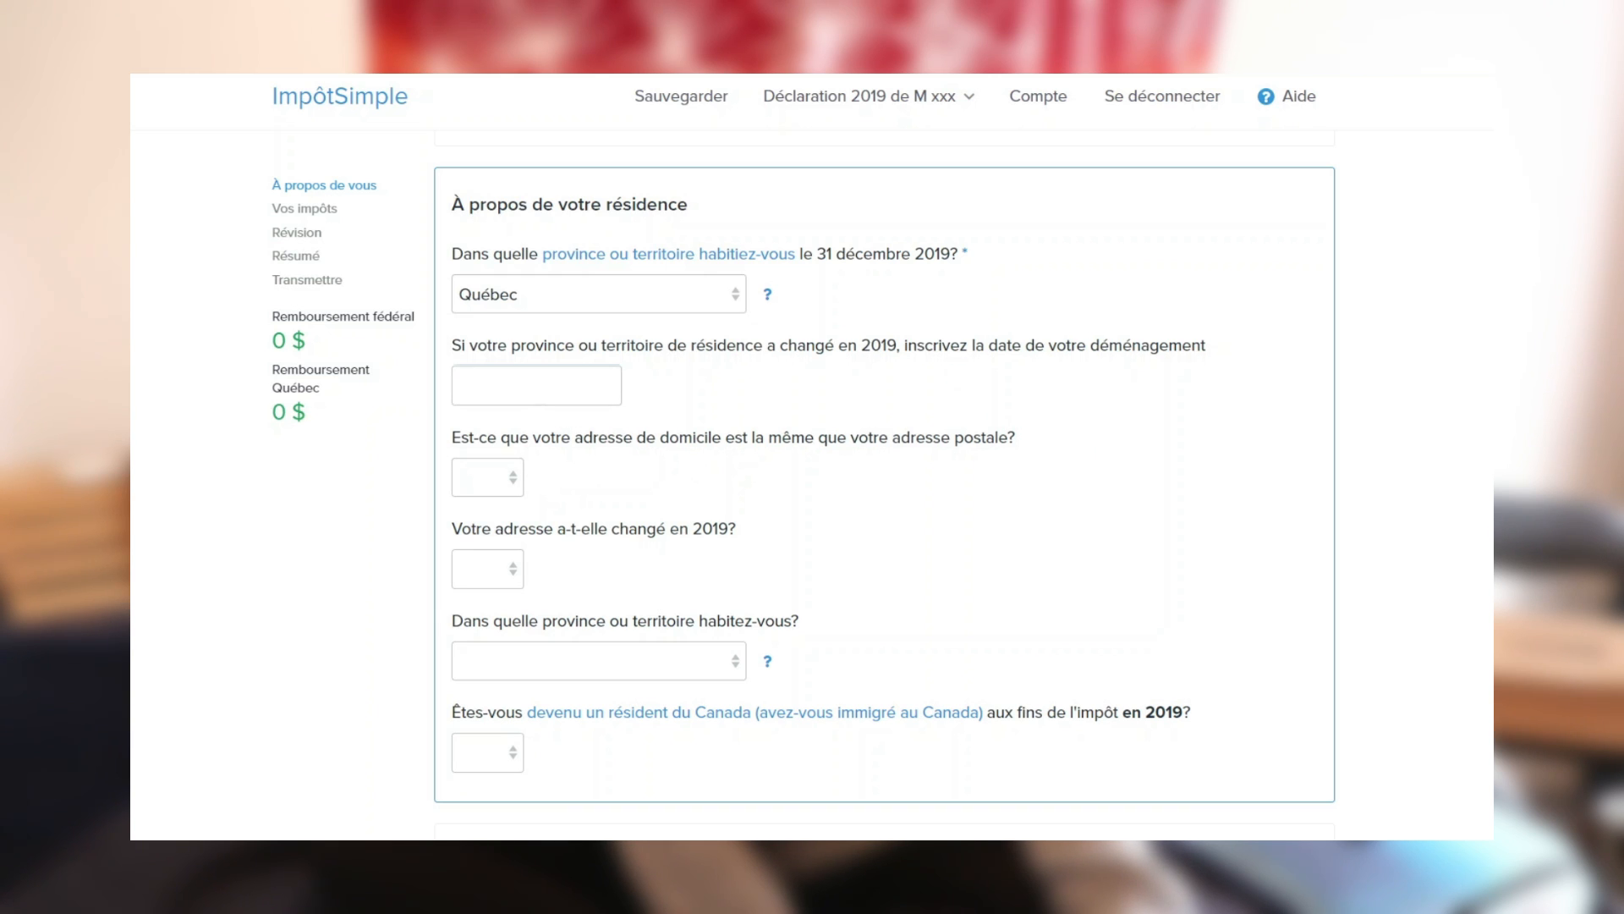
Answer Oui to the home address matching the mailing address and Non to an address change in 2019.
scroll(885, 490, "up", 6)
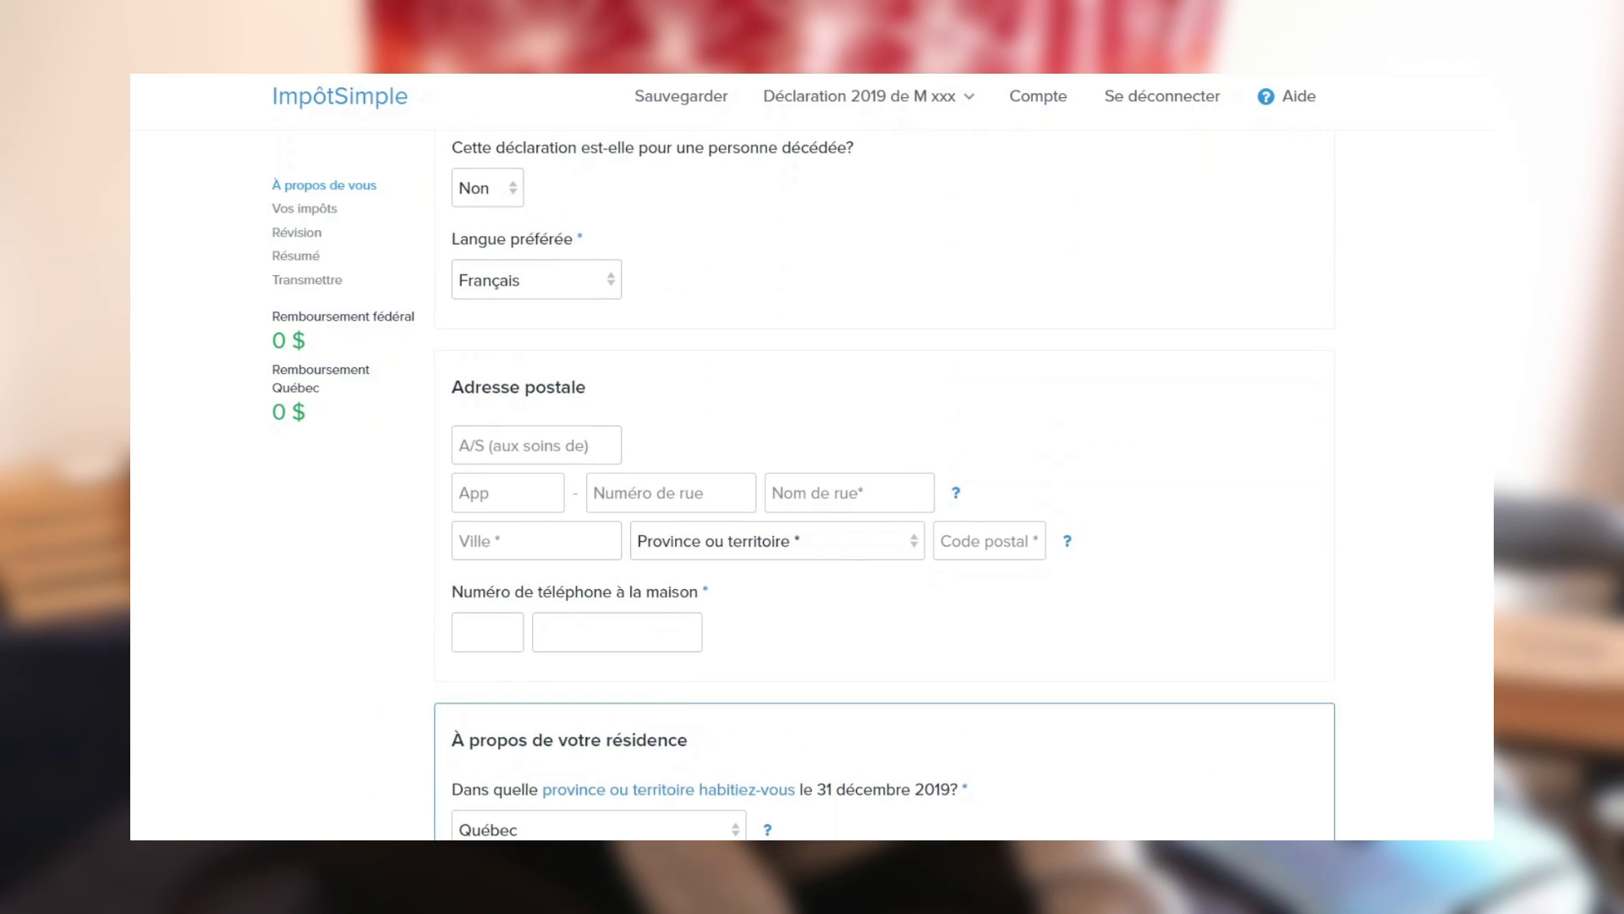
scroll(885, 491, "down", 1)
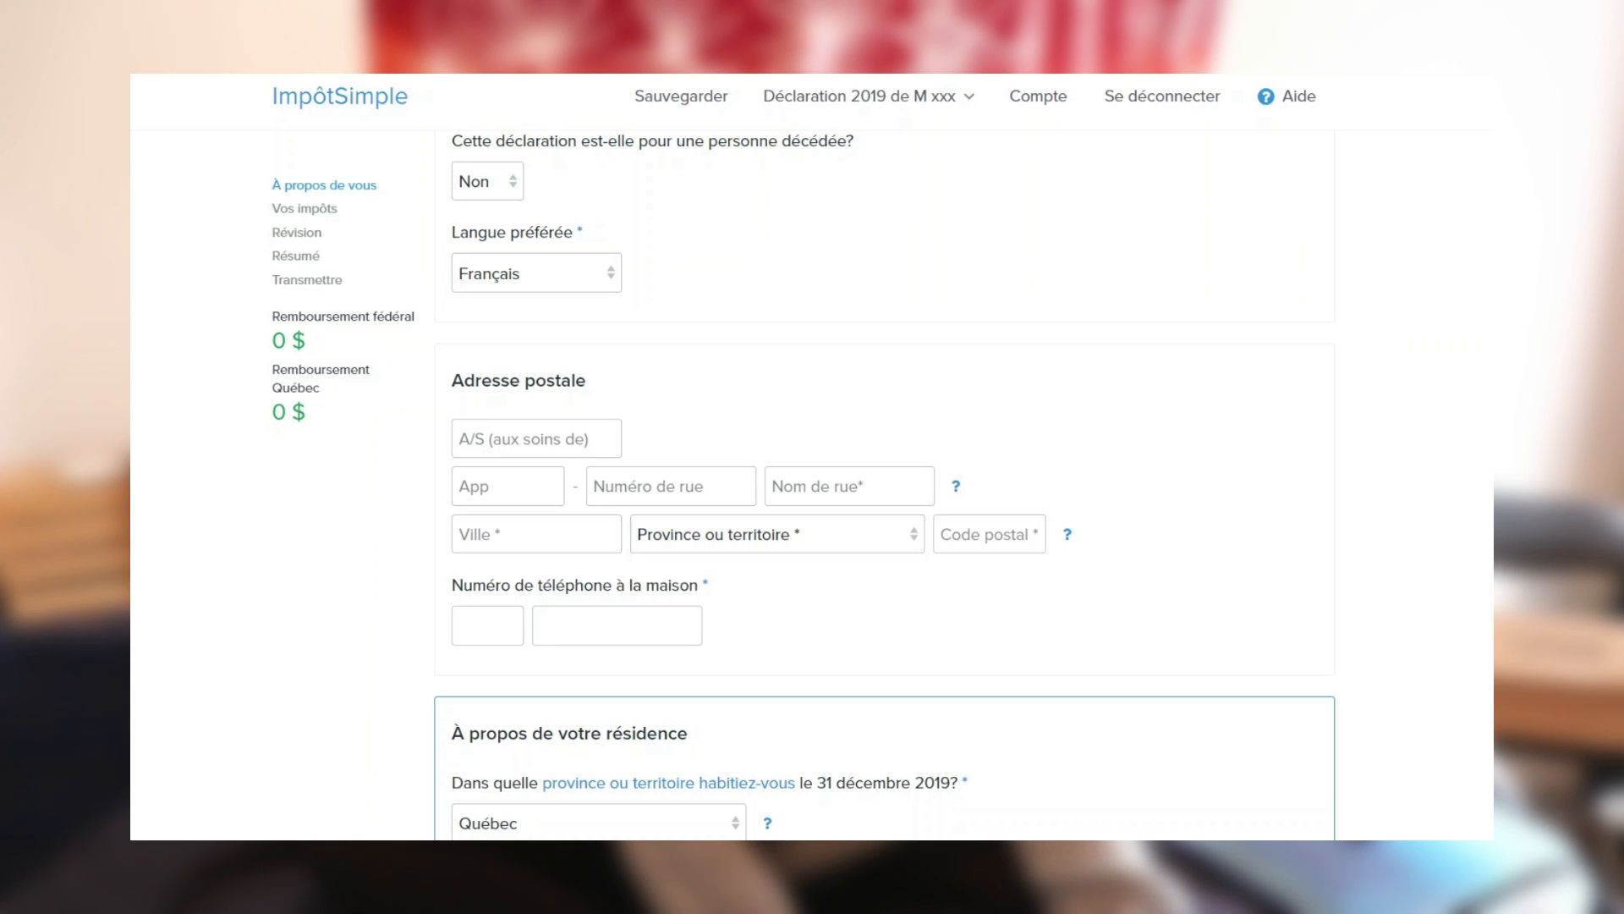
scroll(885, 490, "down", 6)
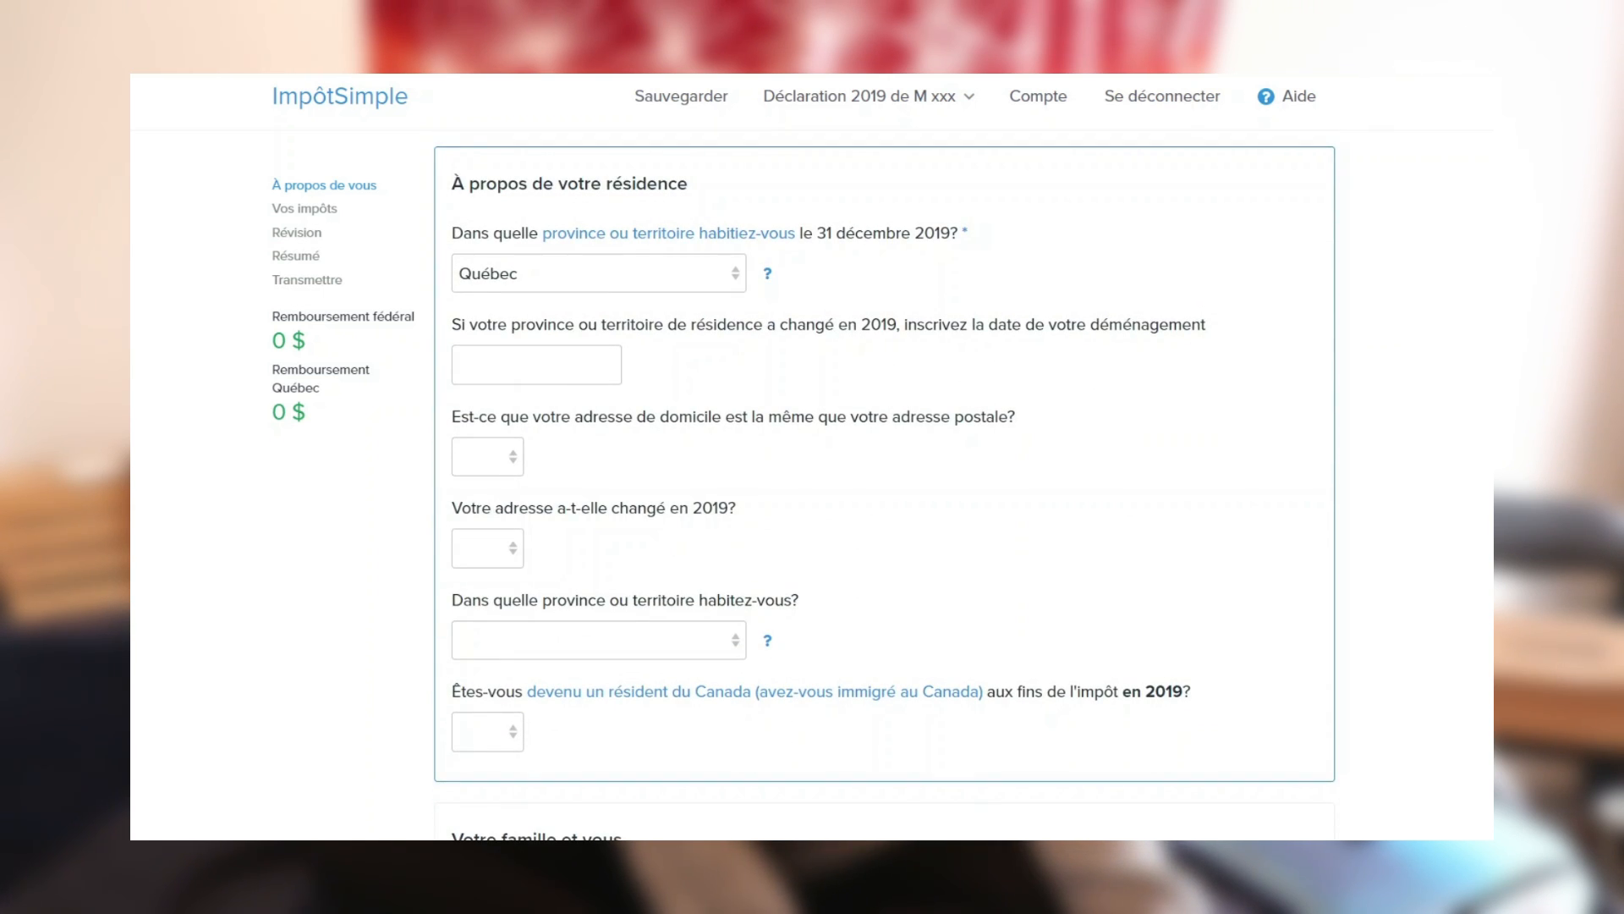
left_click(514, 463)
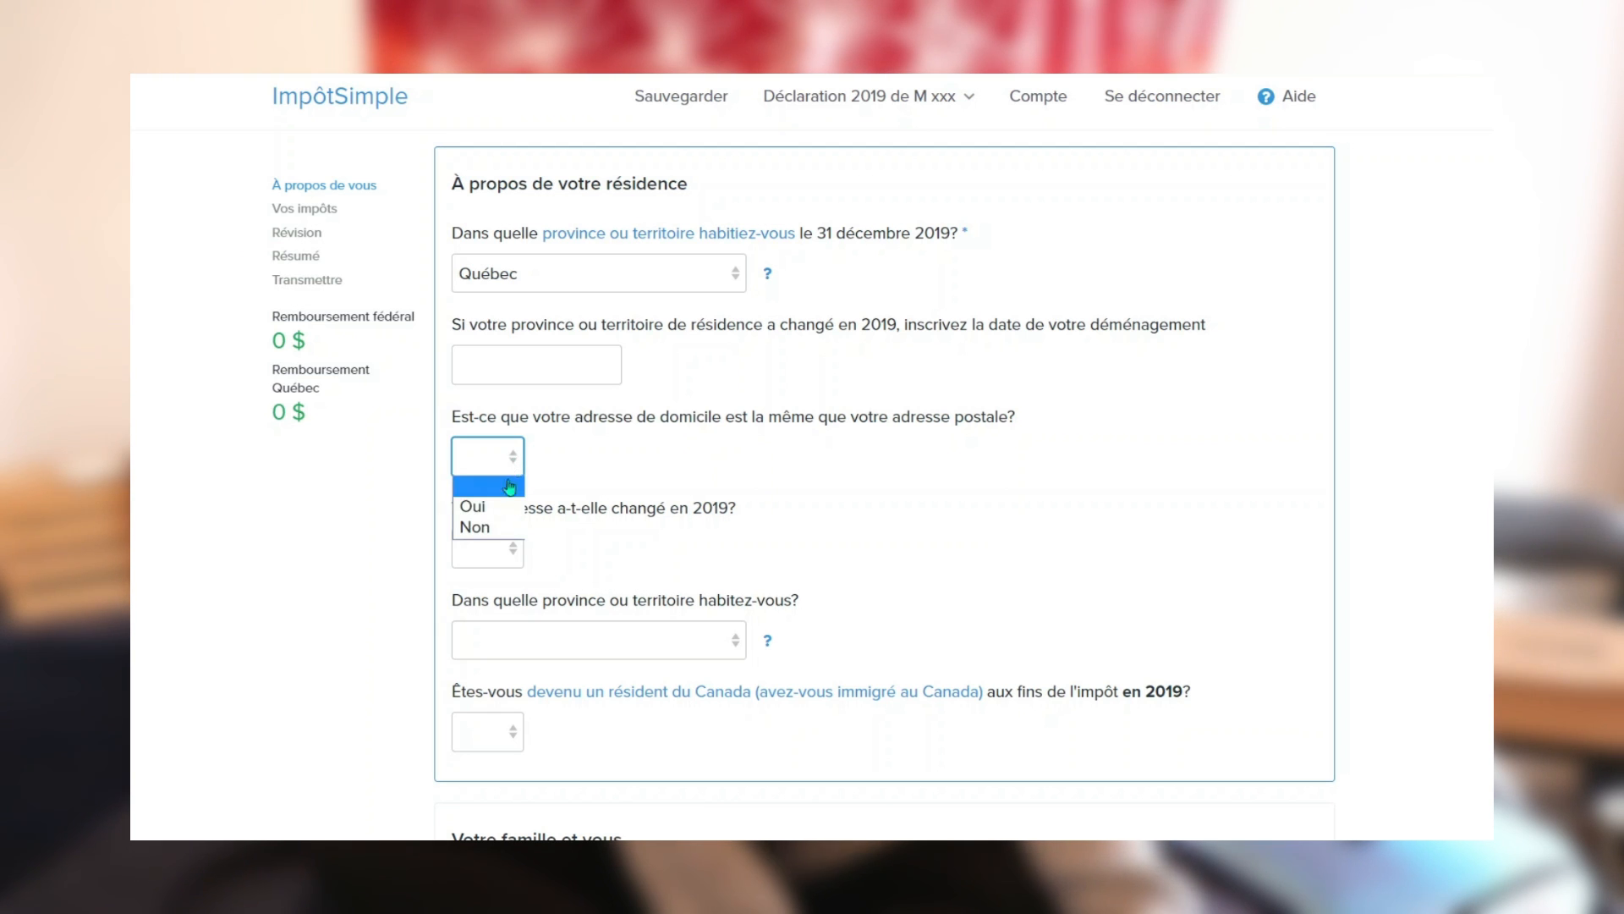
left_click(497, 507)
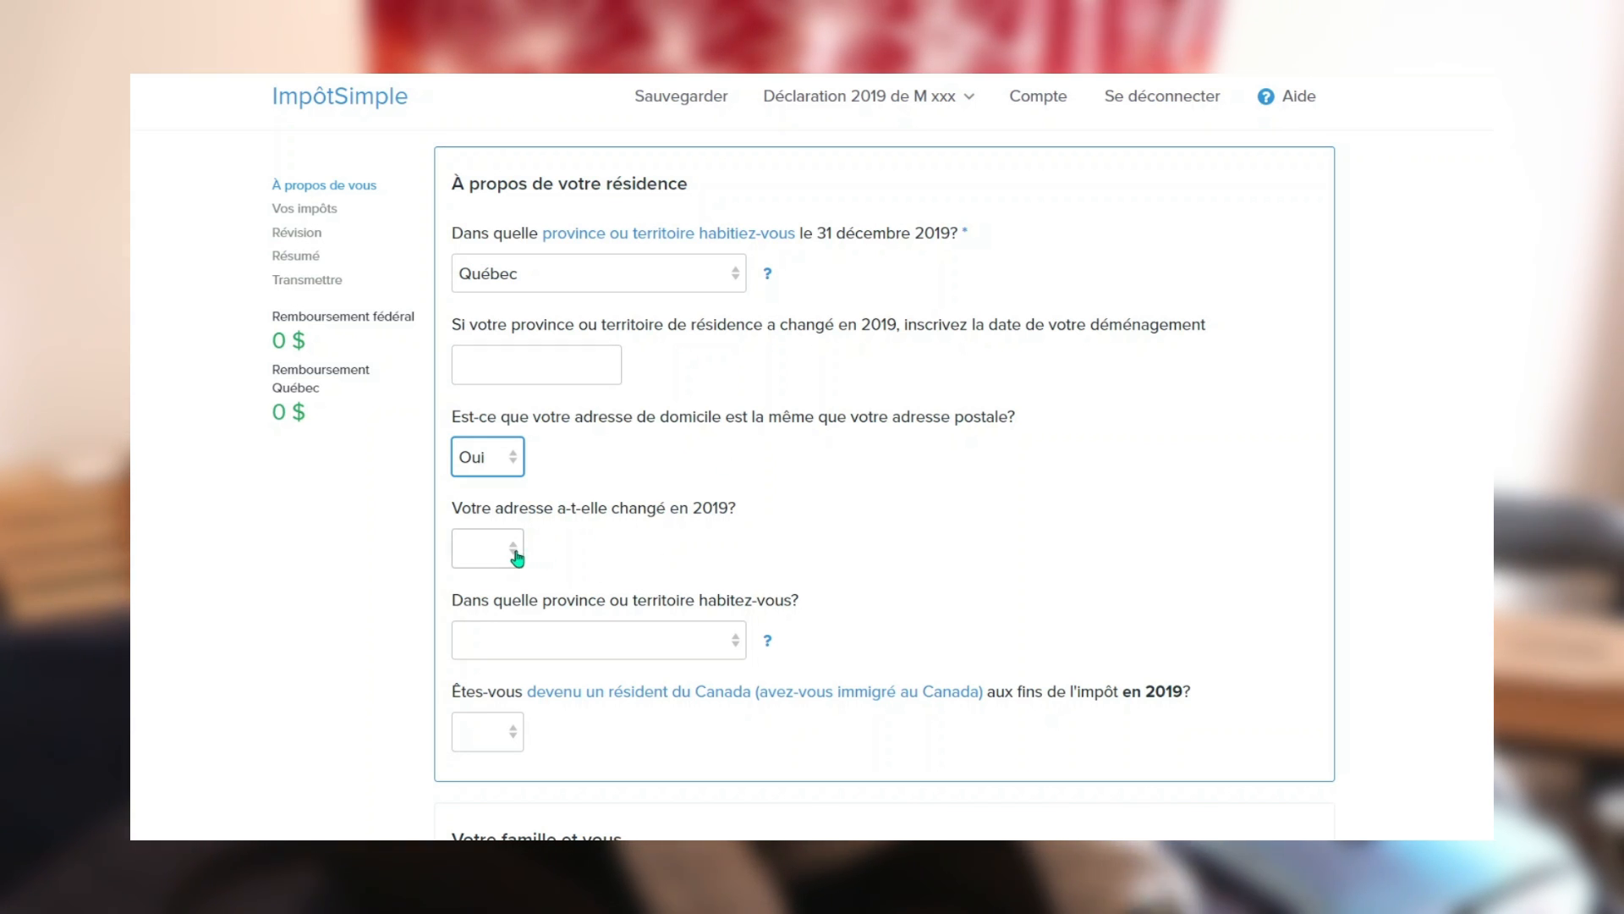
left_click(513, 562)
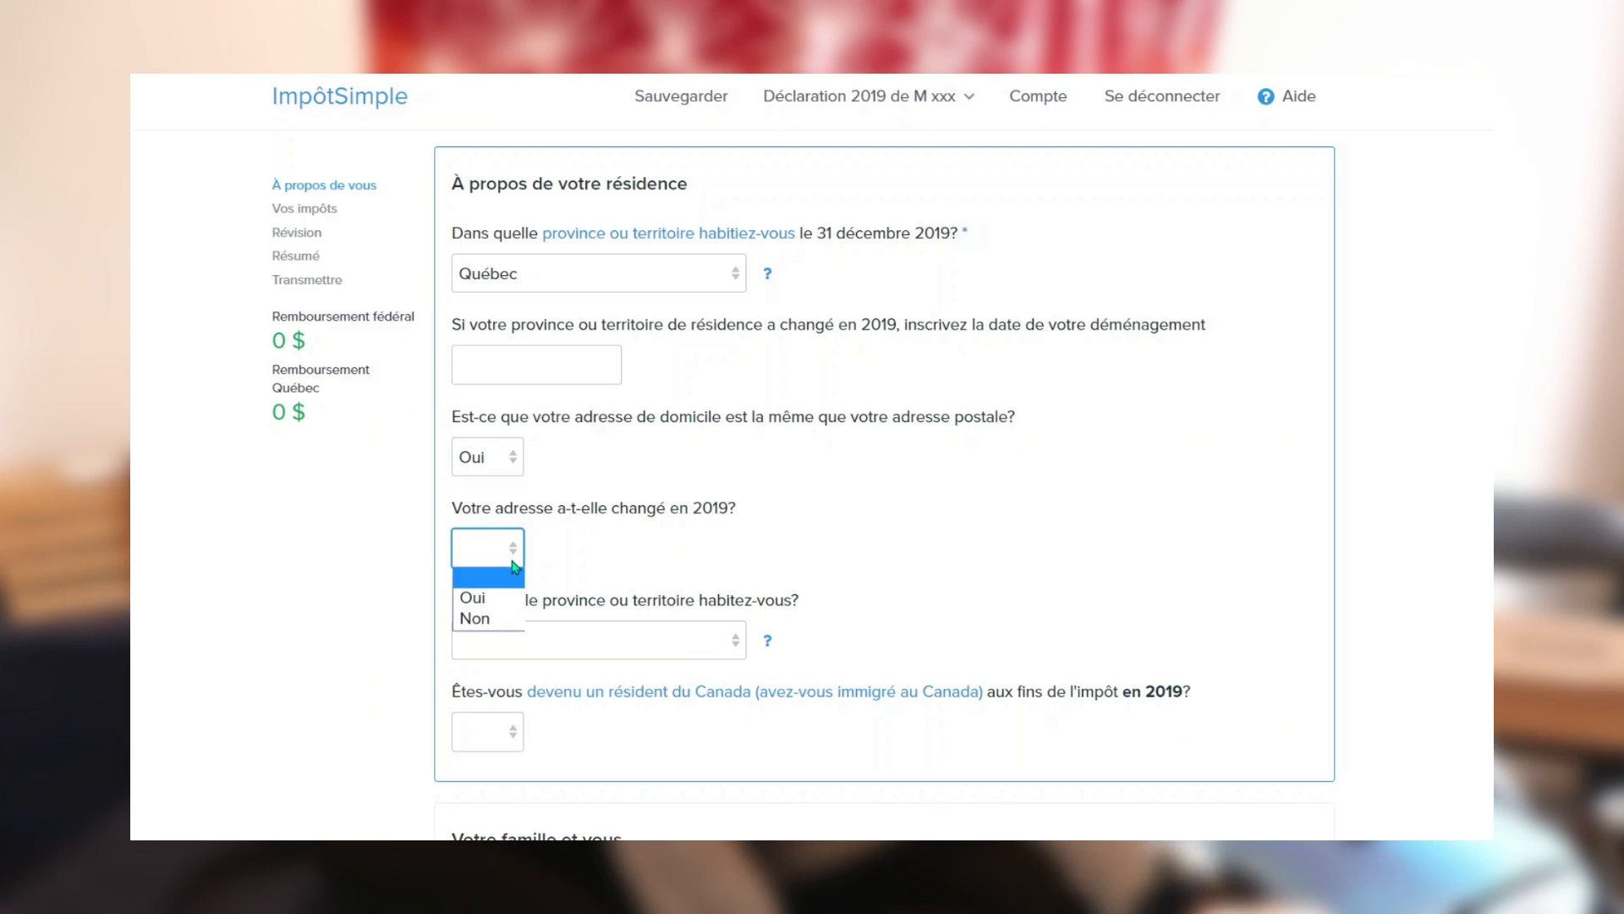
left_click(495, 618)
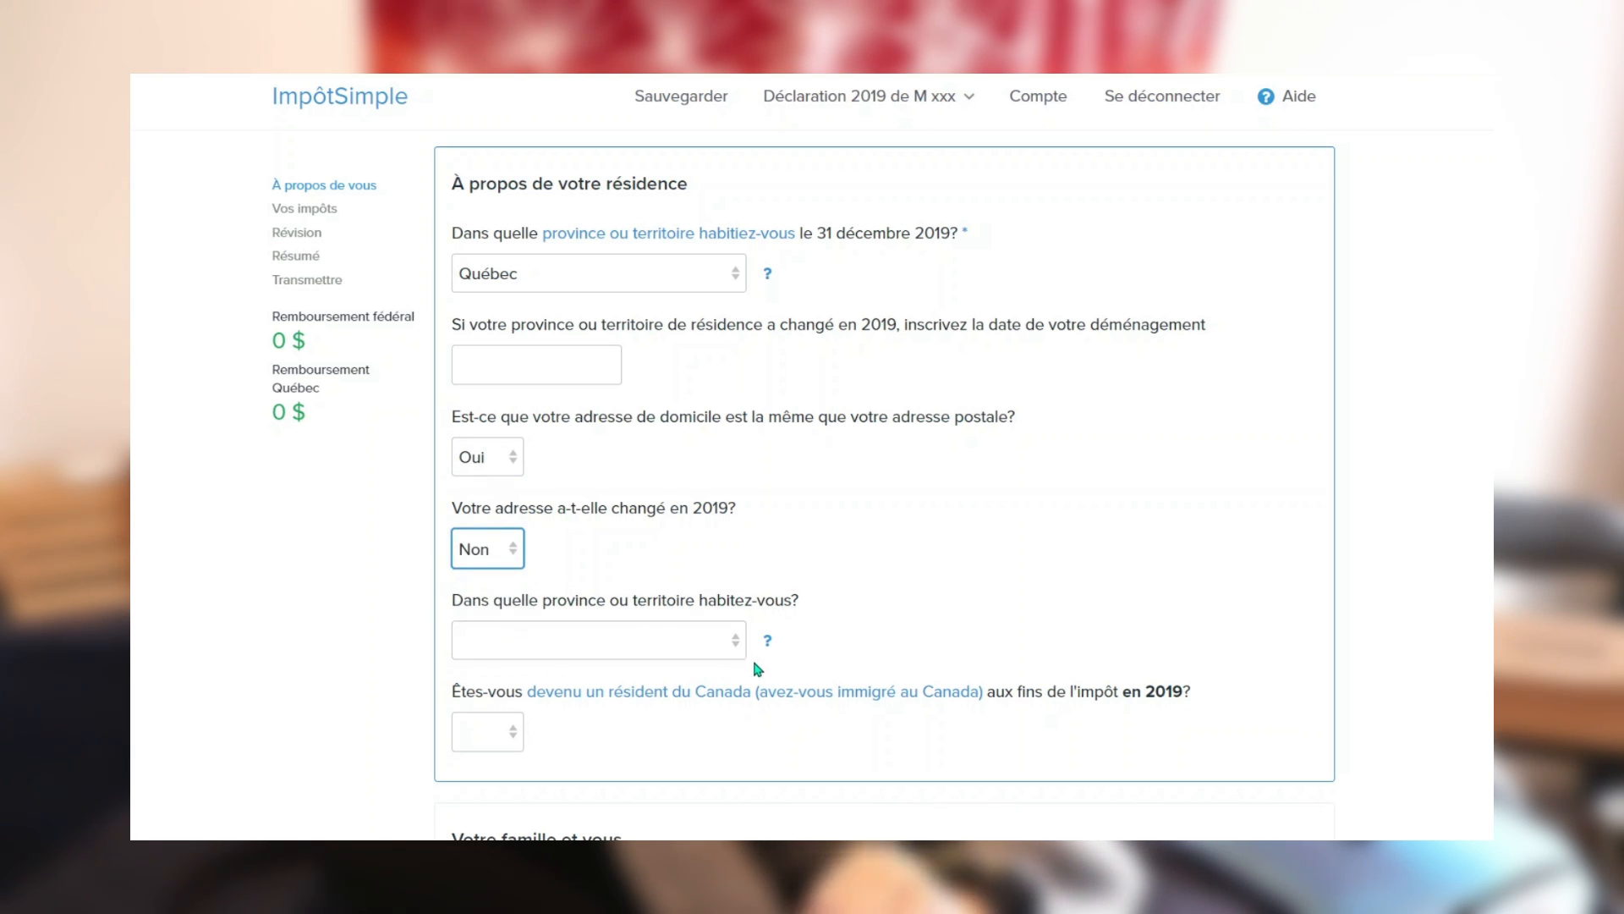
Set the current province or territory of residence to Québec.
left_click(704, 649)
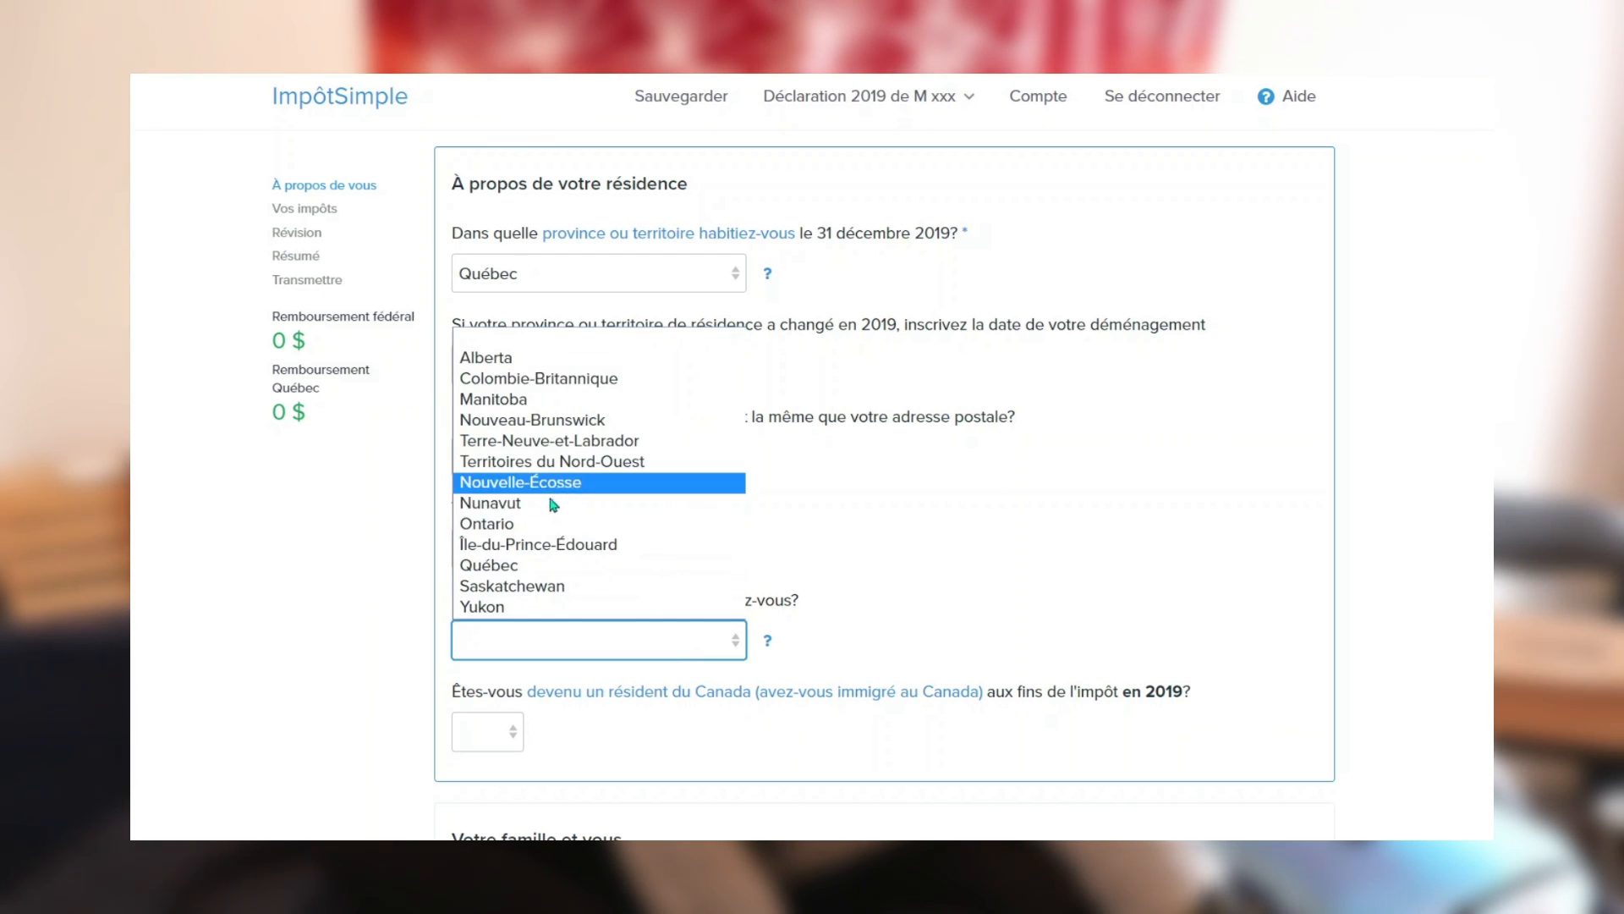
left_click(547, 564)
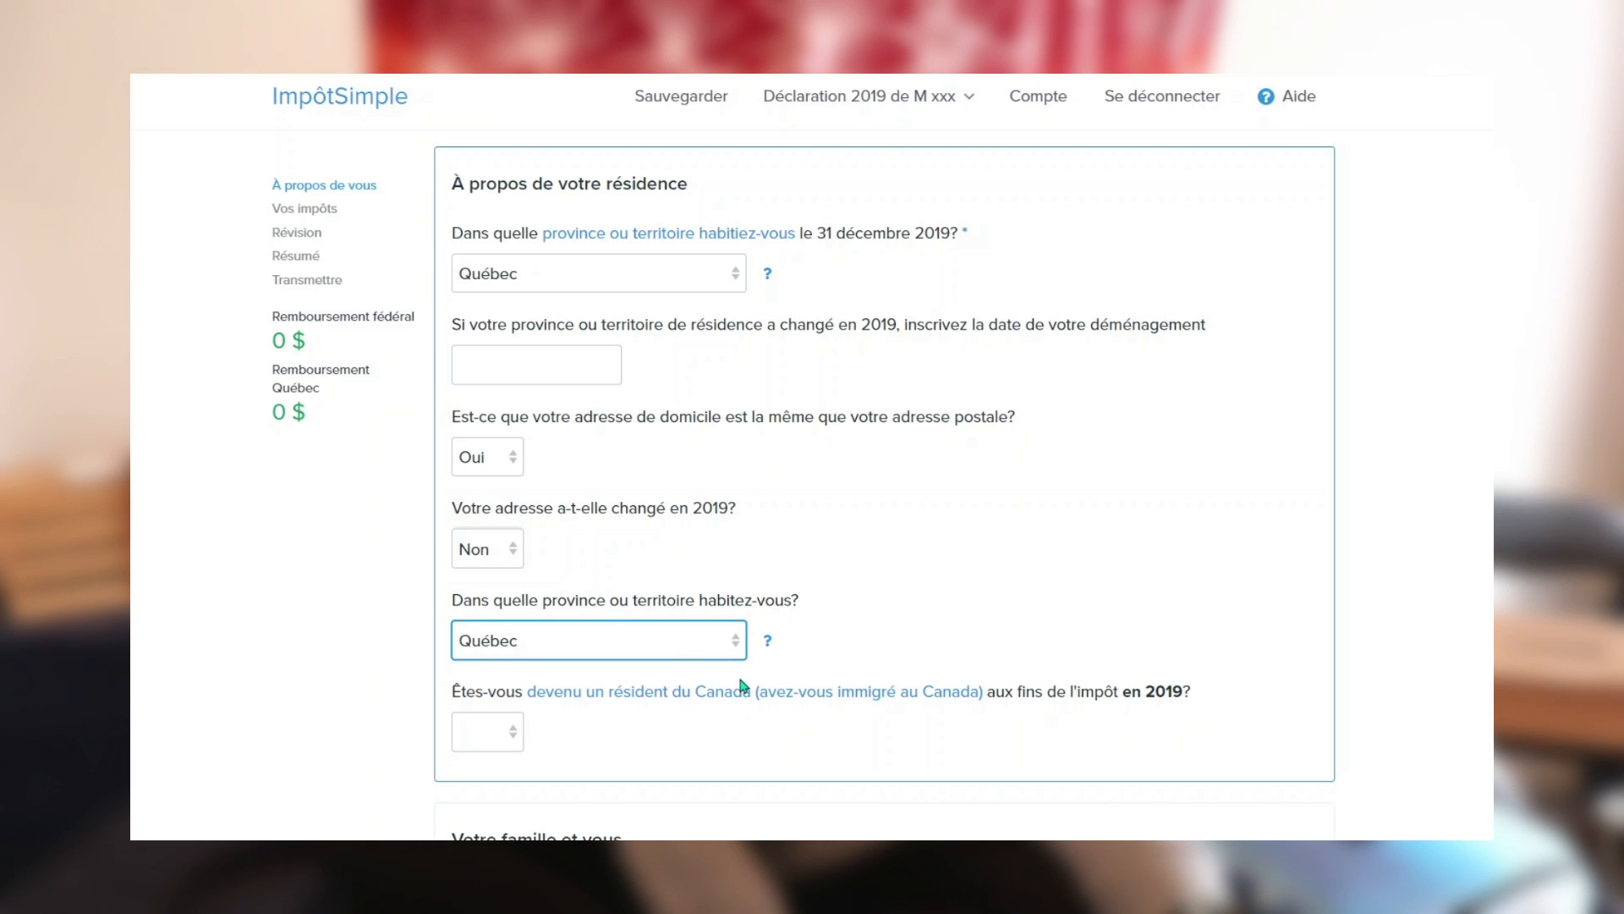
left_click(693, 648)
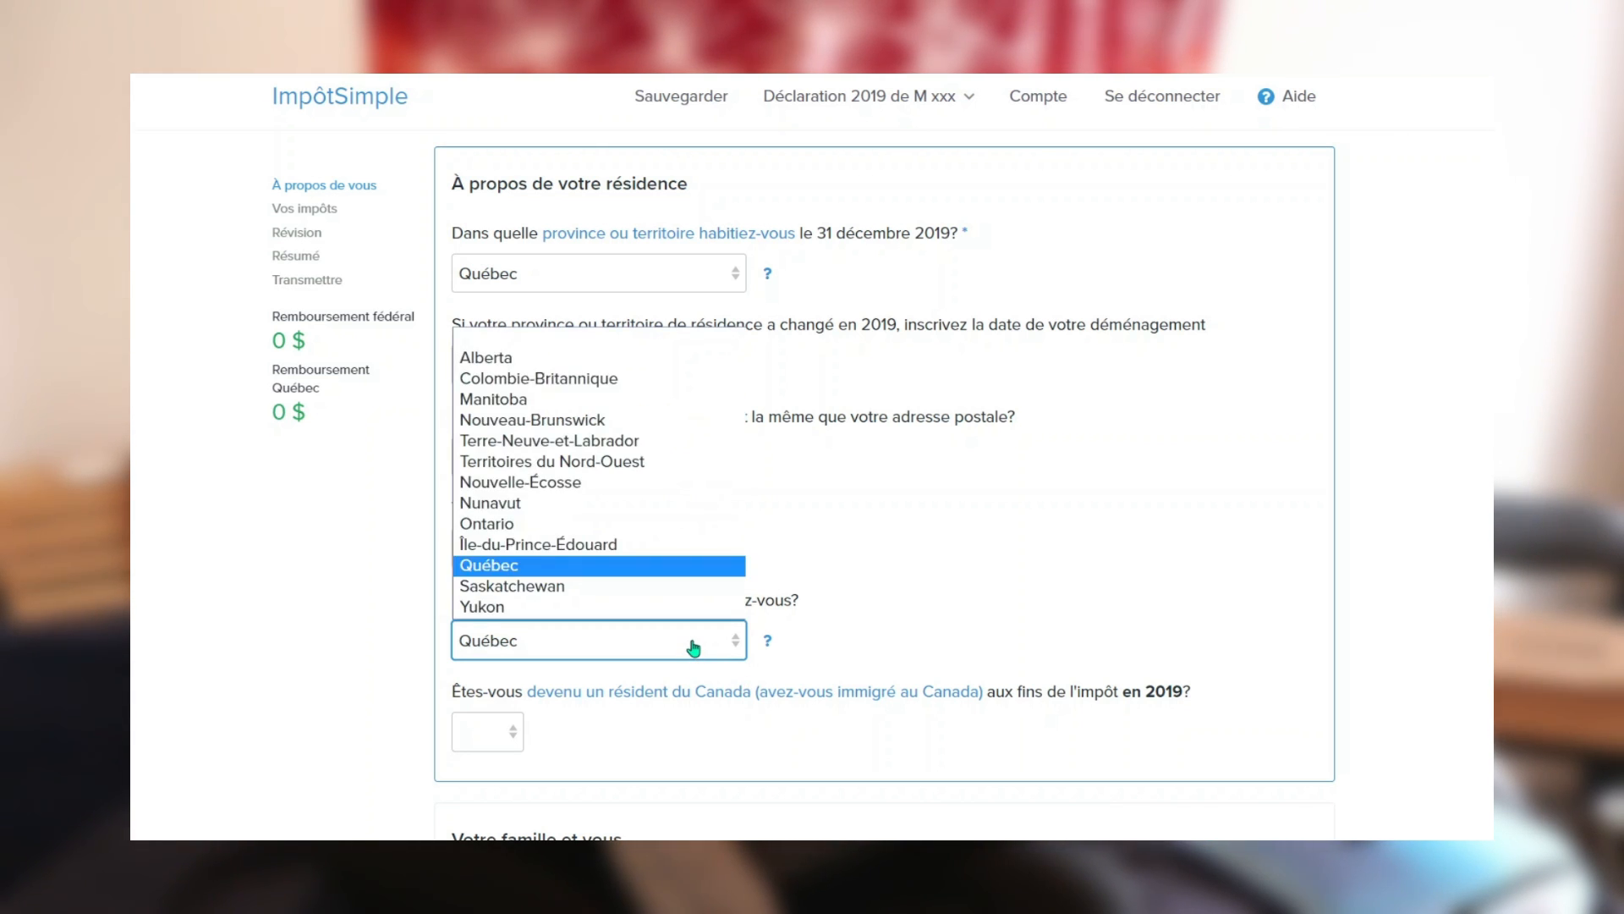
left_click(639, 645)
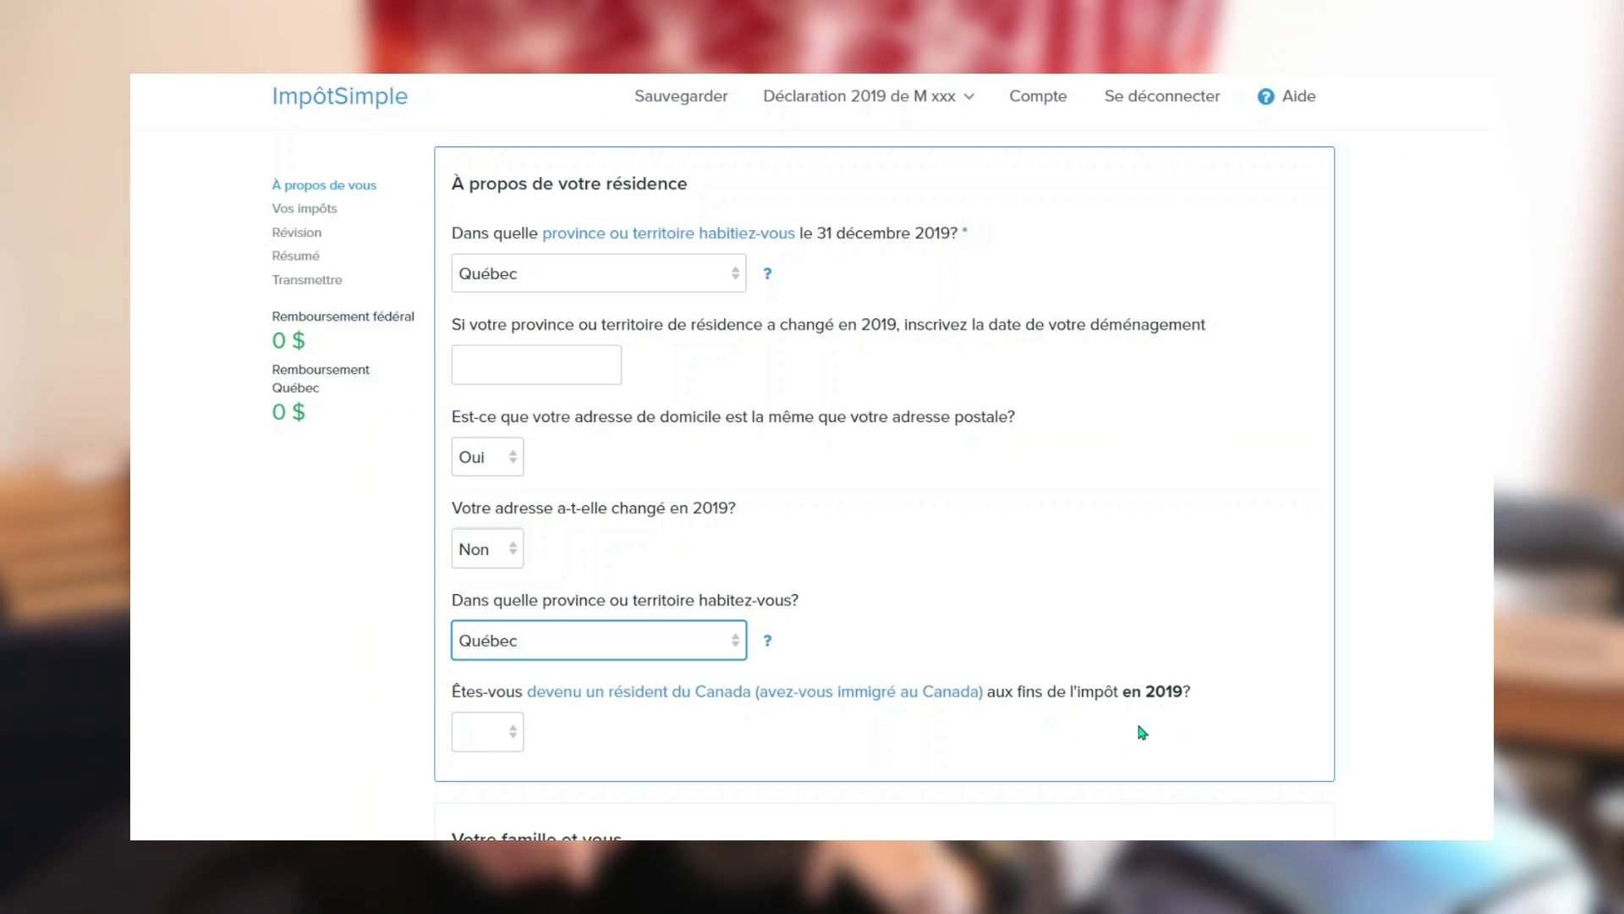
Answer Non to having become a resident of Canada for tax purposes in 2019.
left_click(467, 746)
left_click(475, 780)
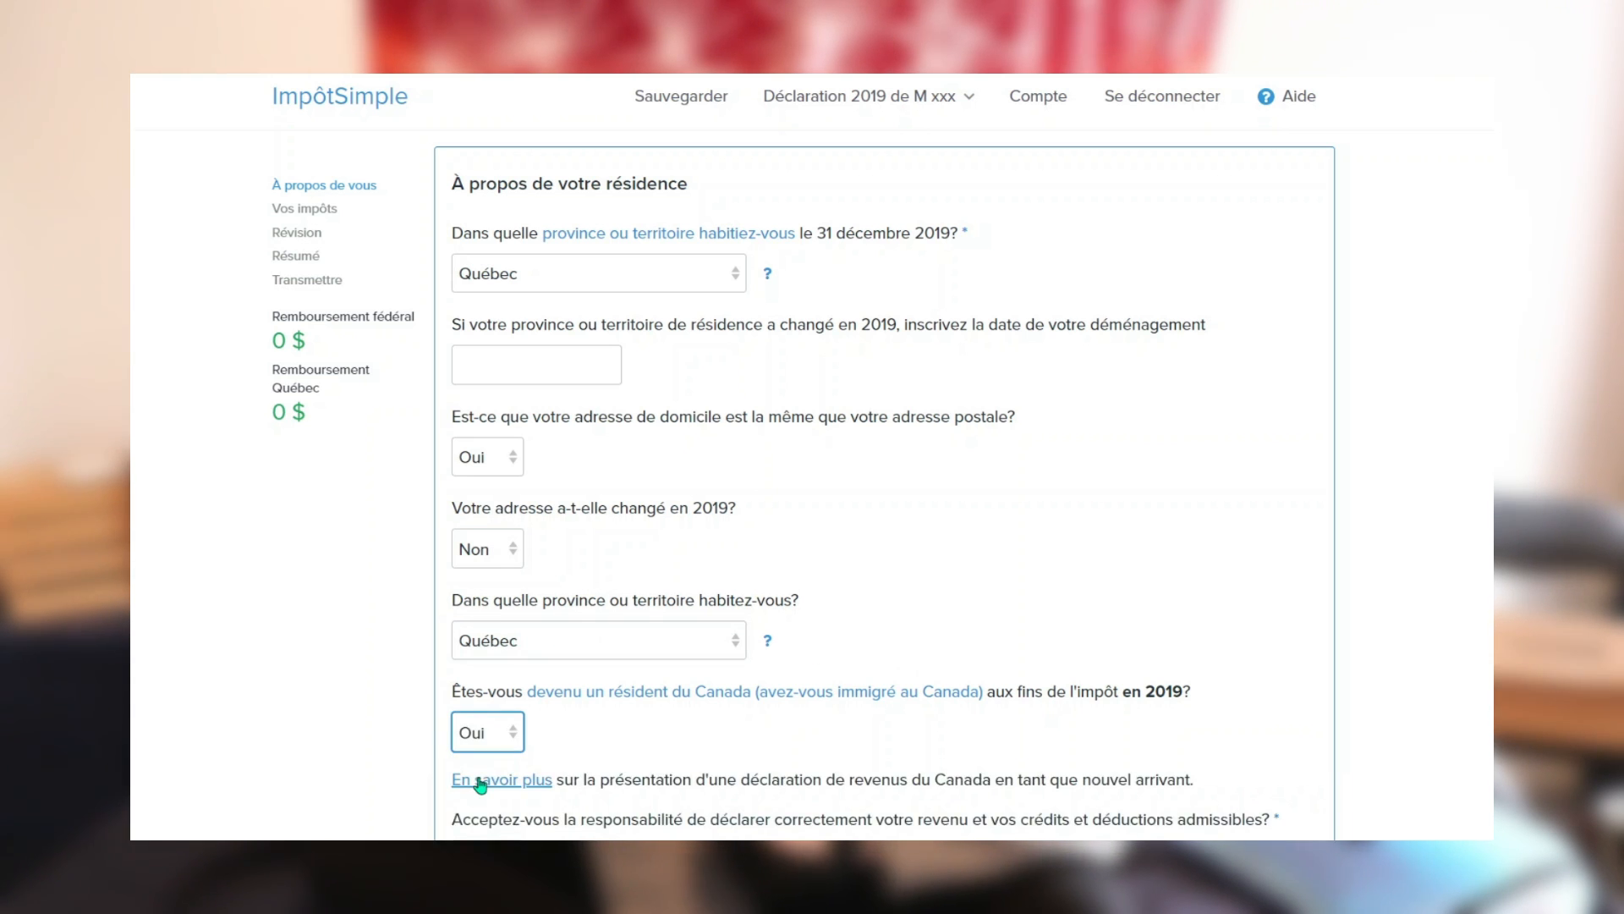
left_click(522, 732)
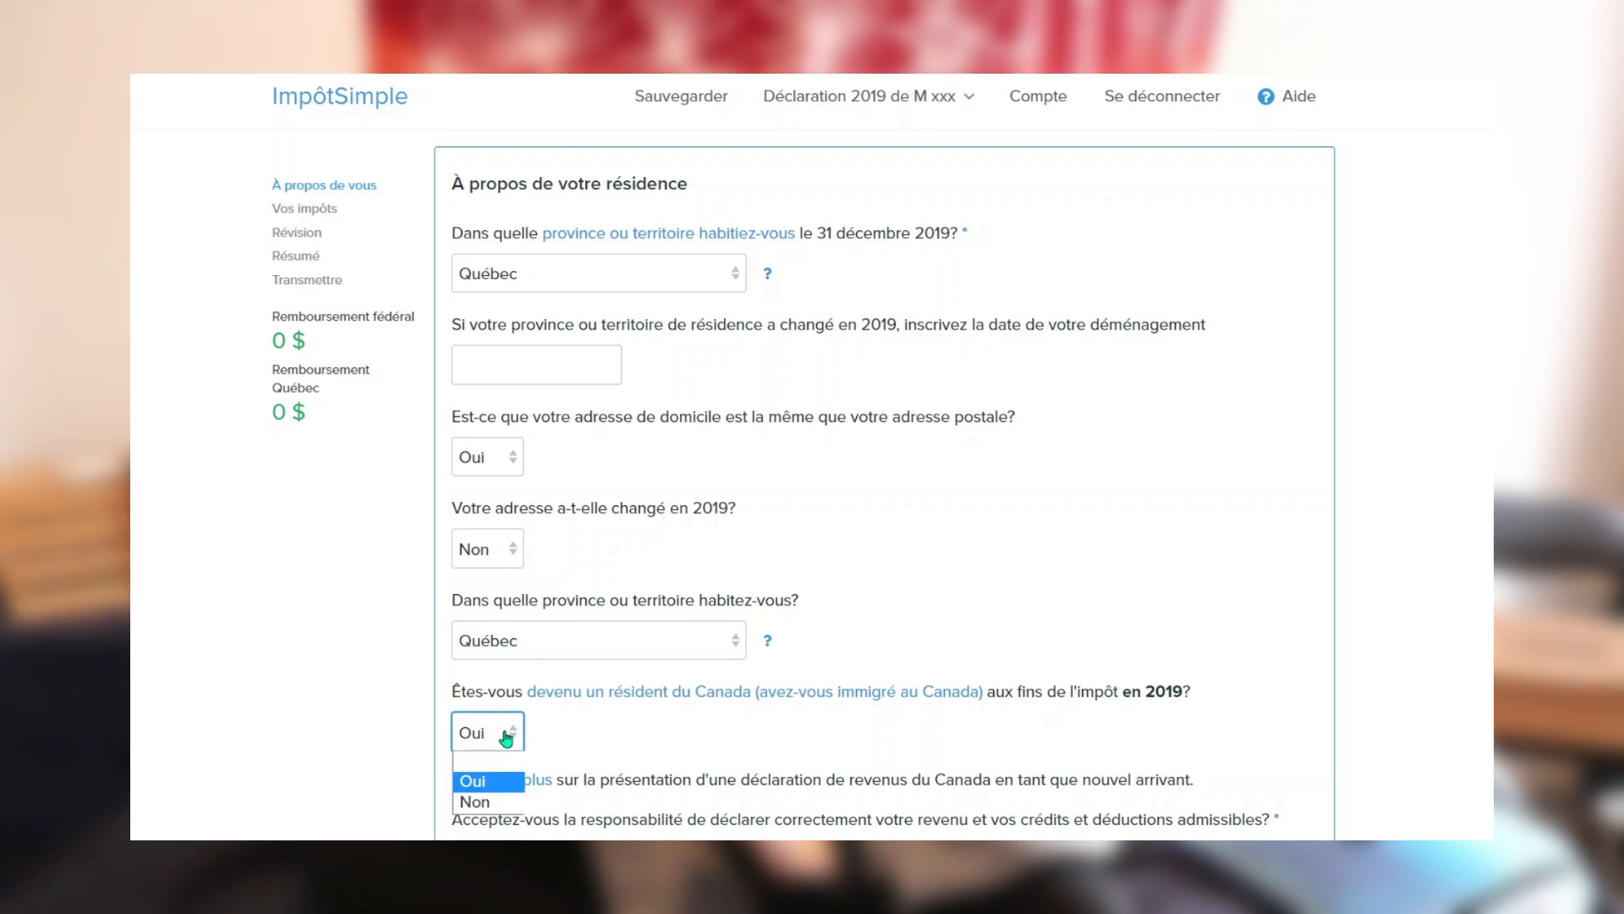
left_click(475, 802)
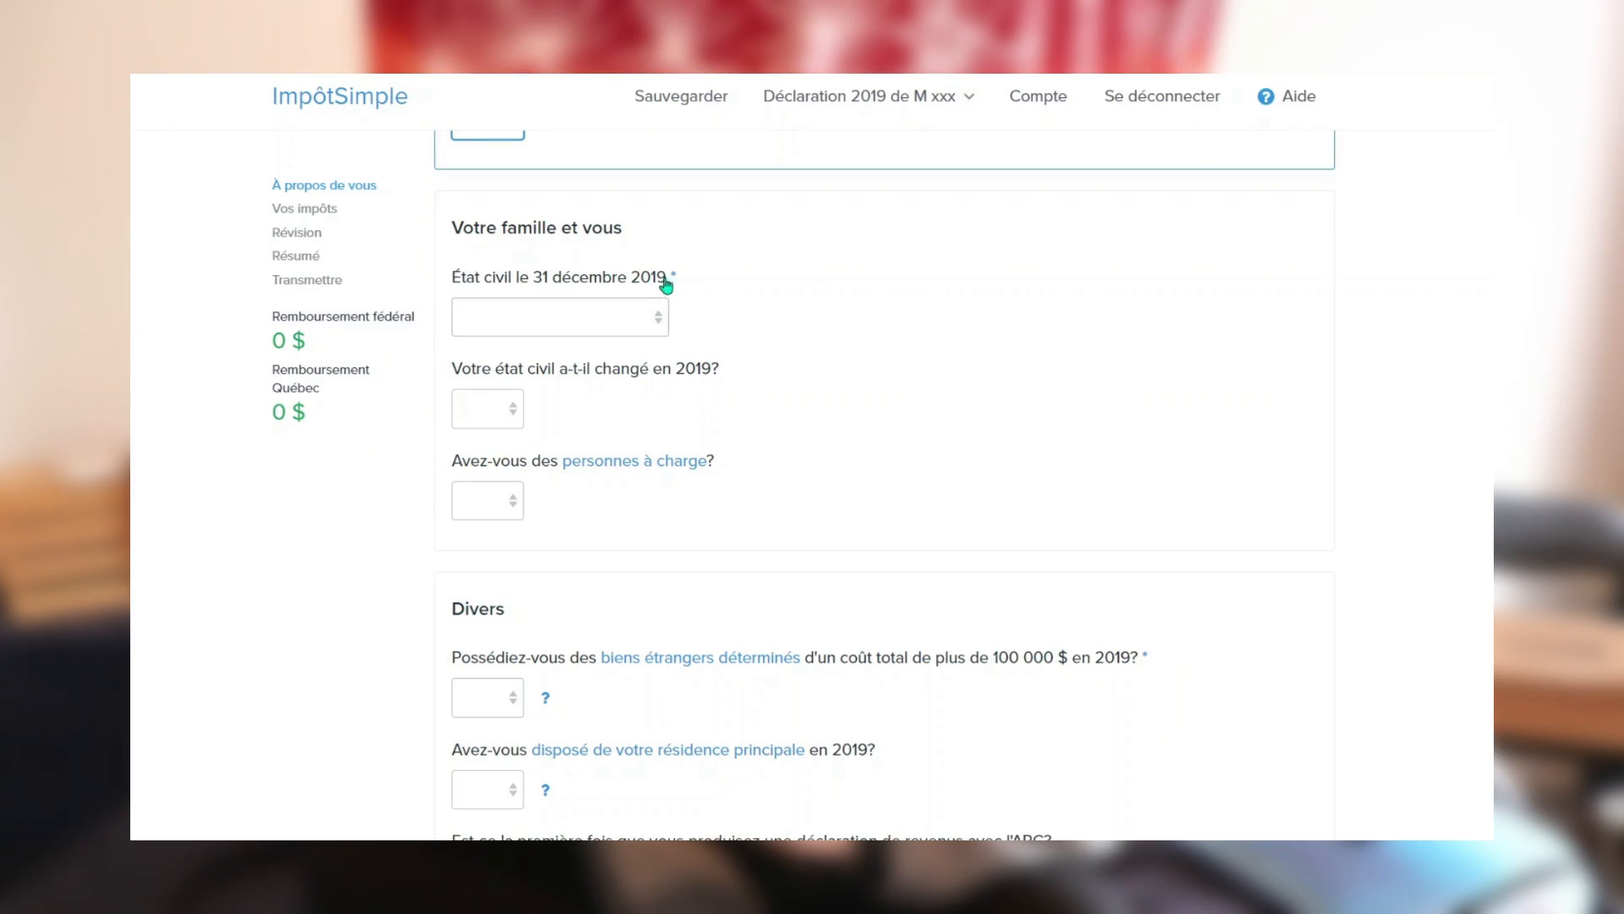
Set the marital status on 31 December 2019 to Célibataire.
left_click(661, 330)
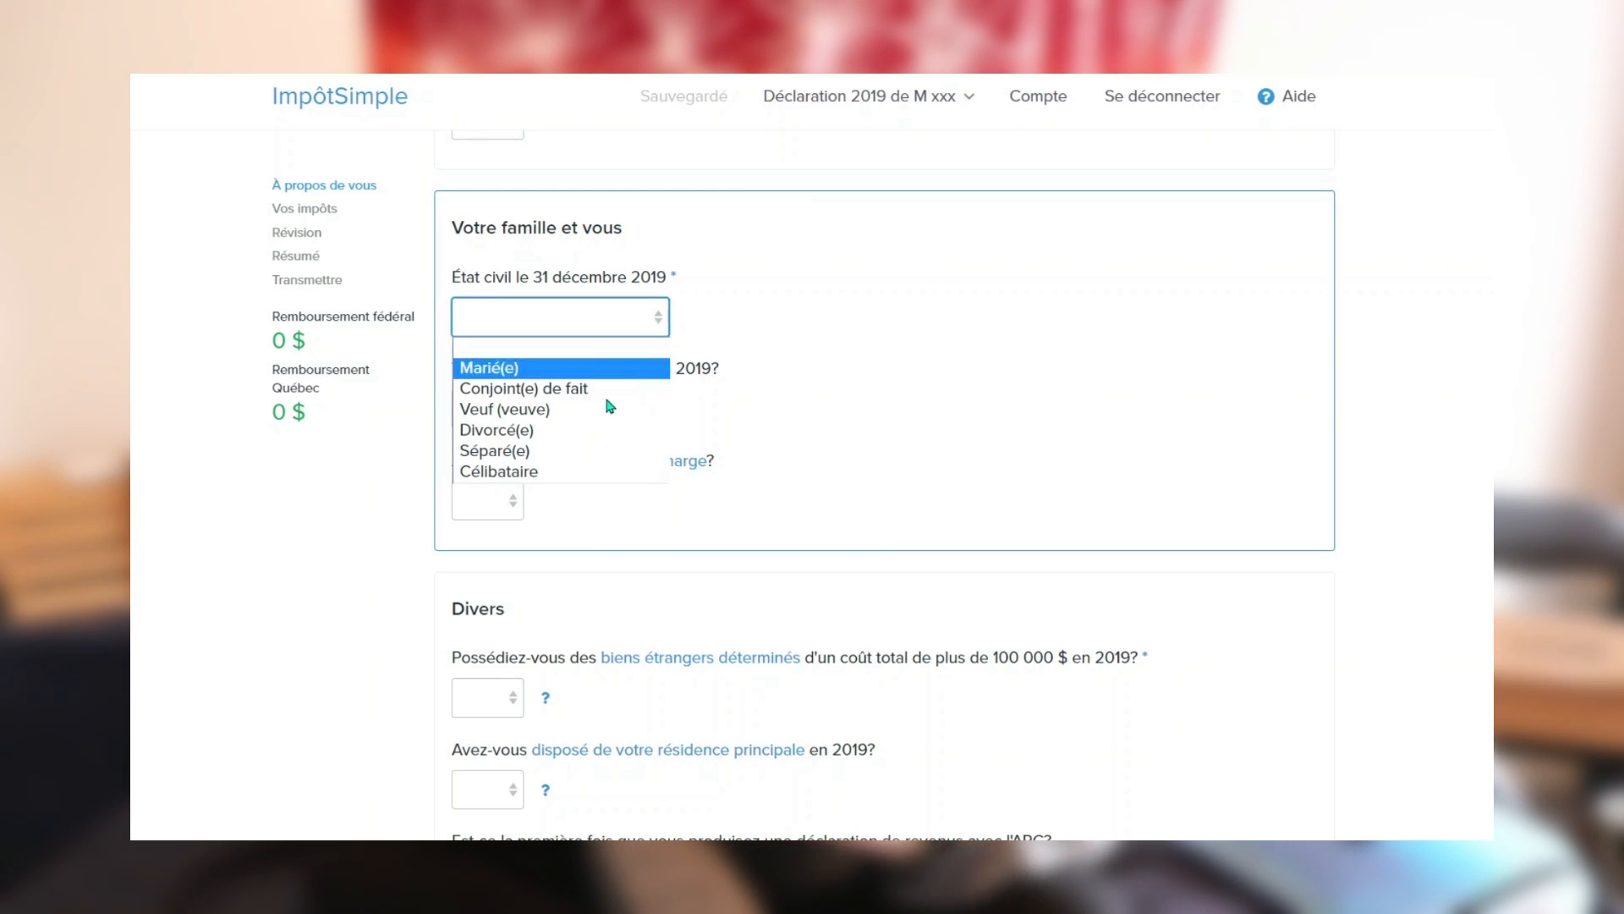
left_click(566, 473)
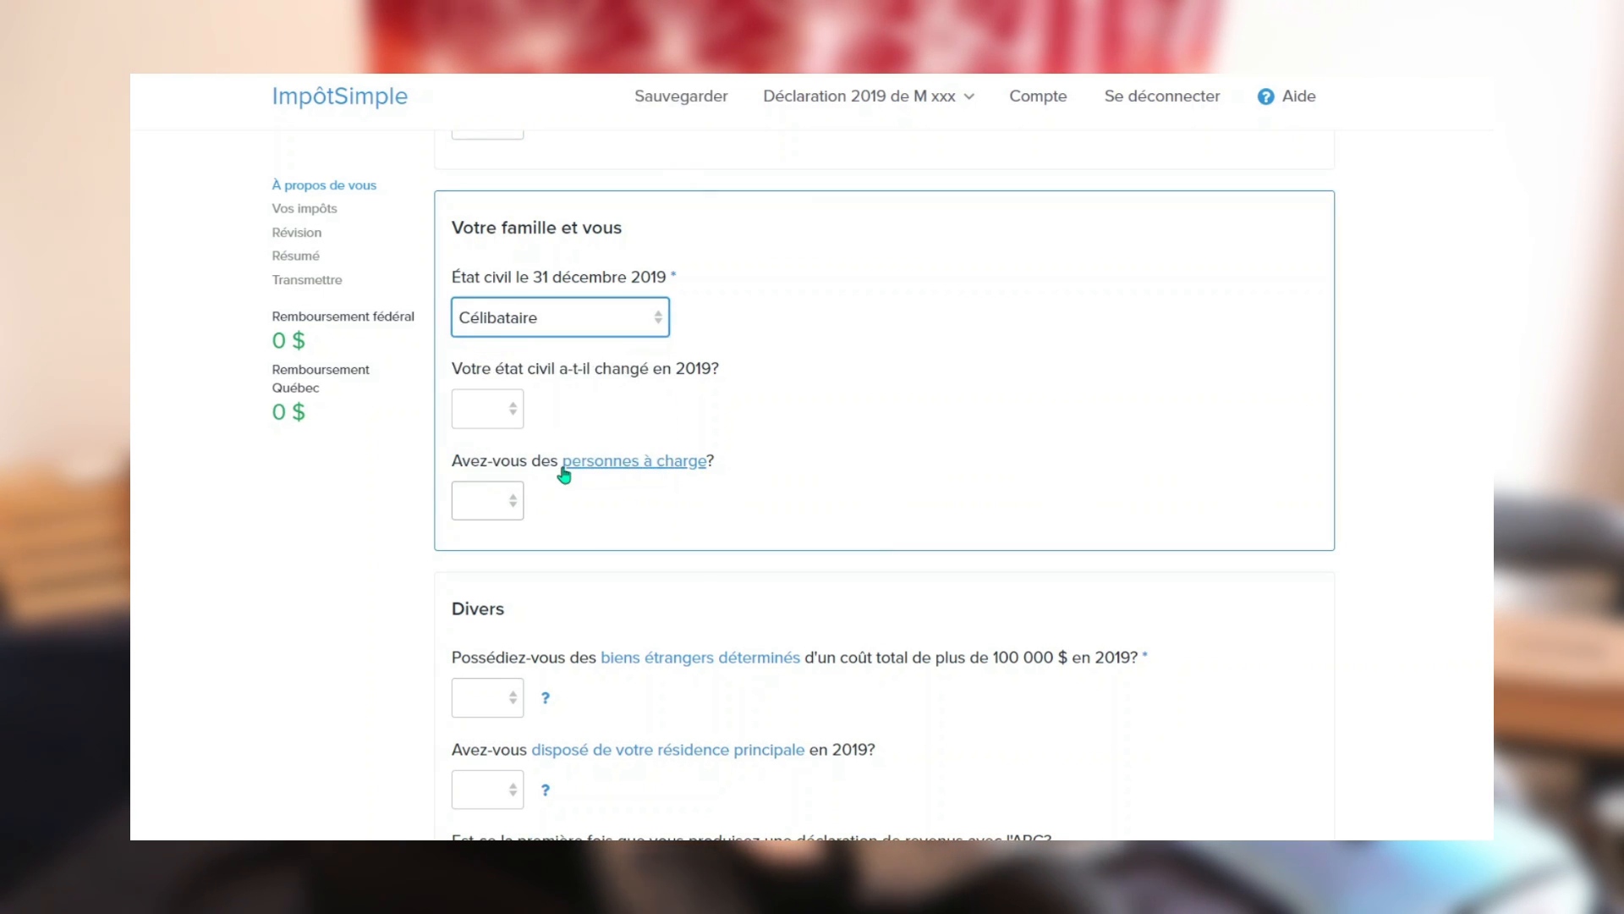
left_click(637, 310)
left_click(615, 329)
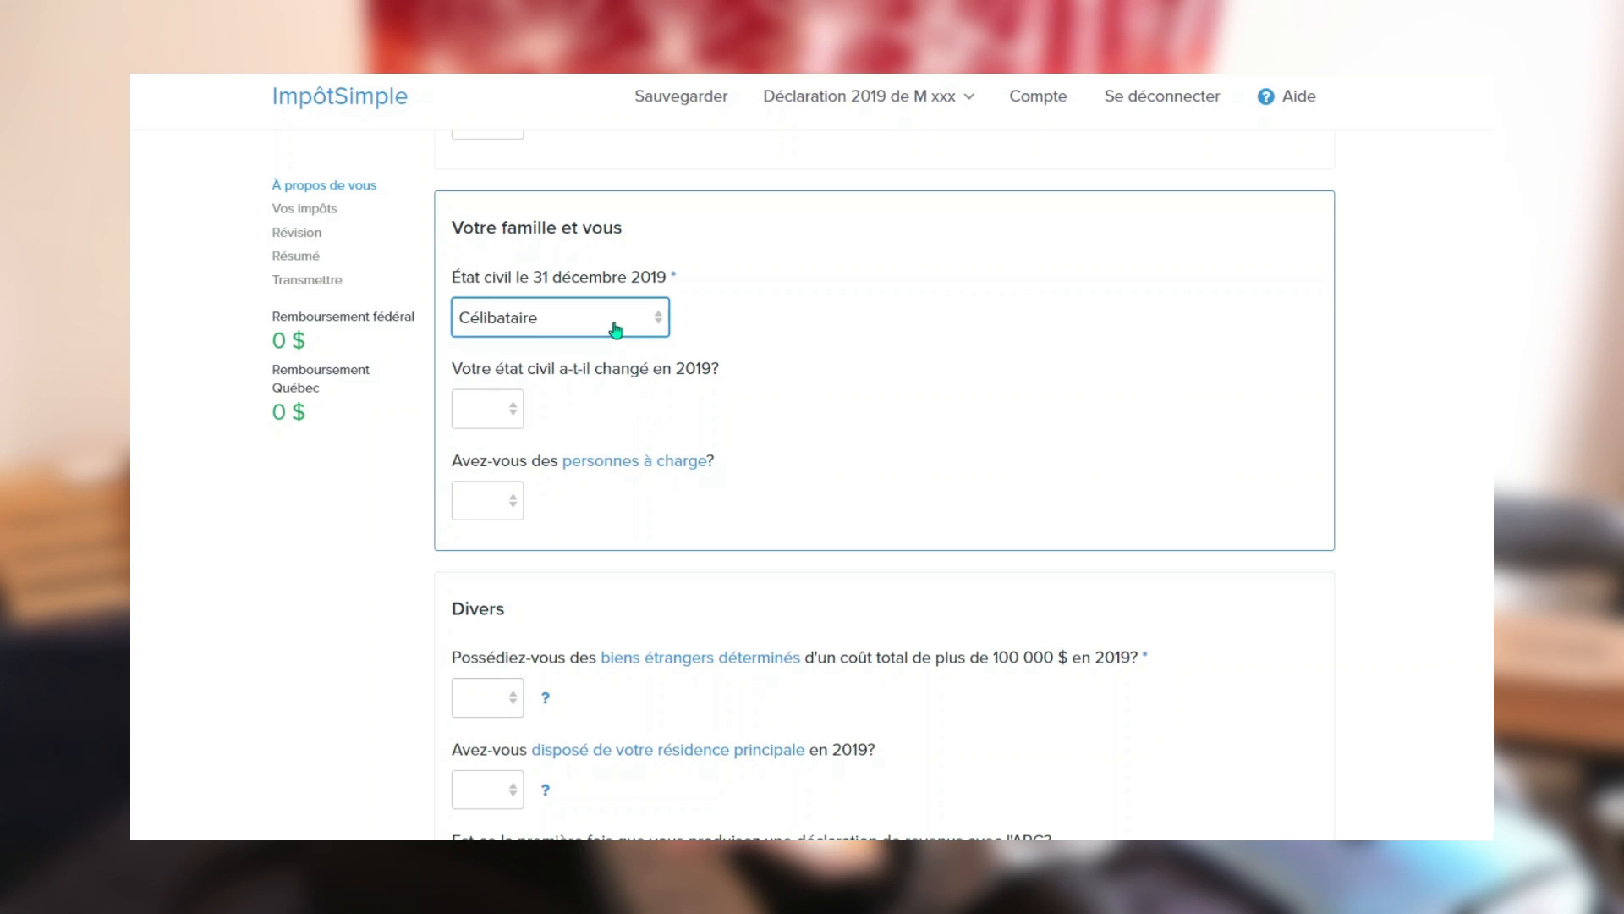
left_click(508, 421)
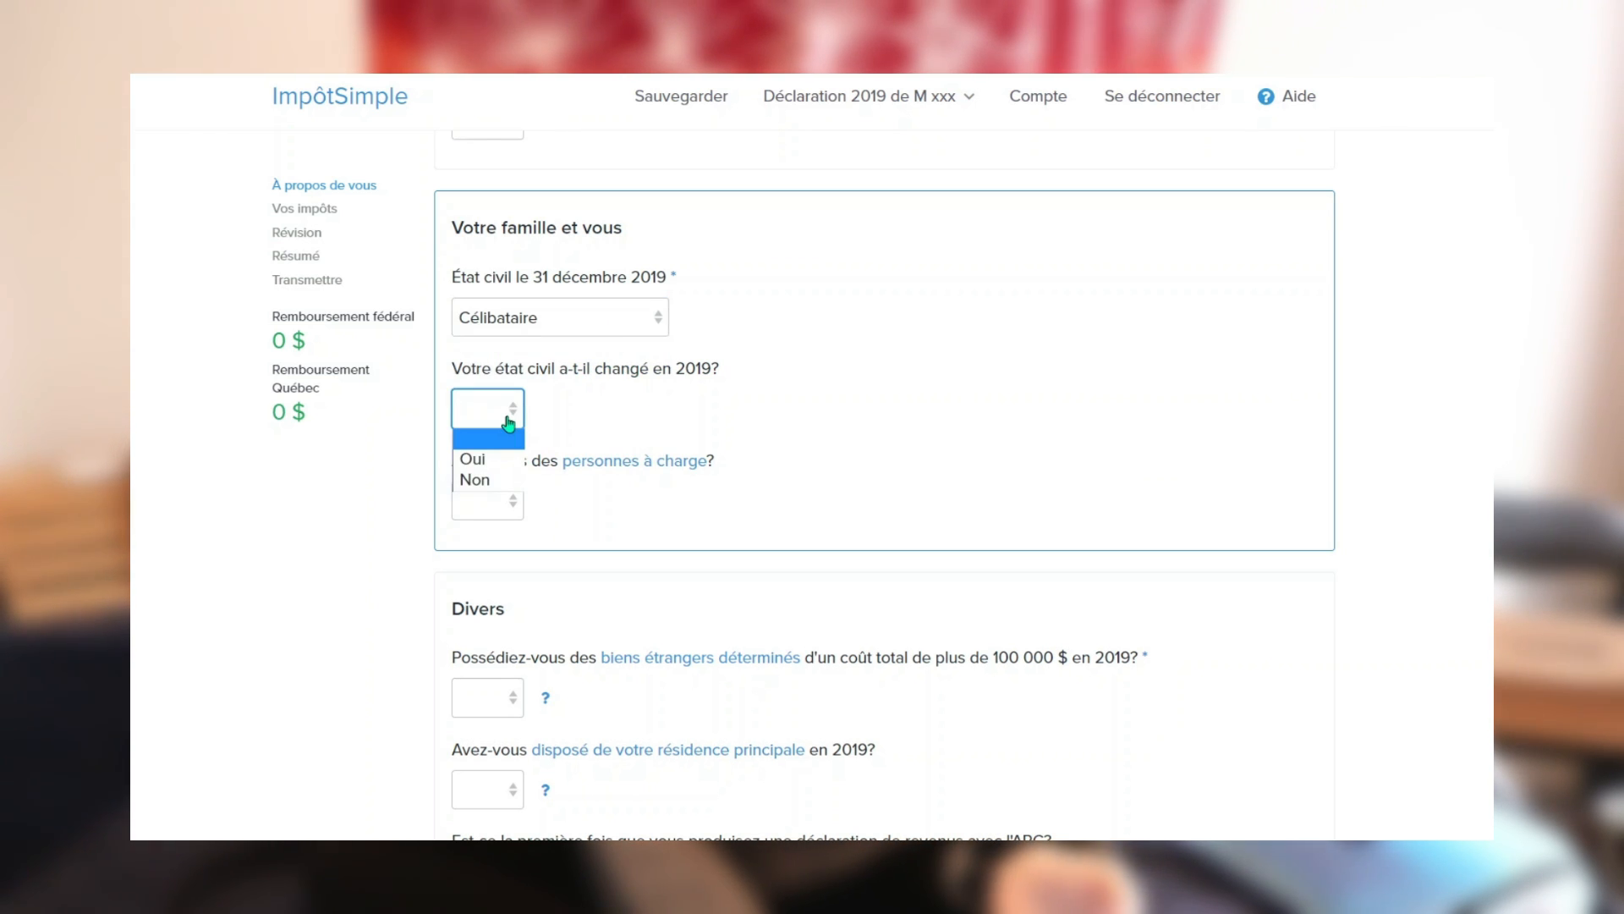
left_click(508, 422)
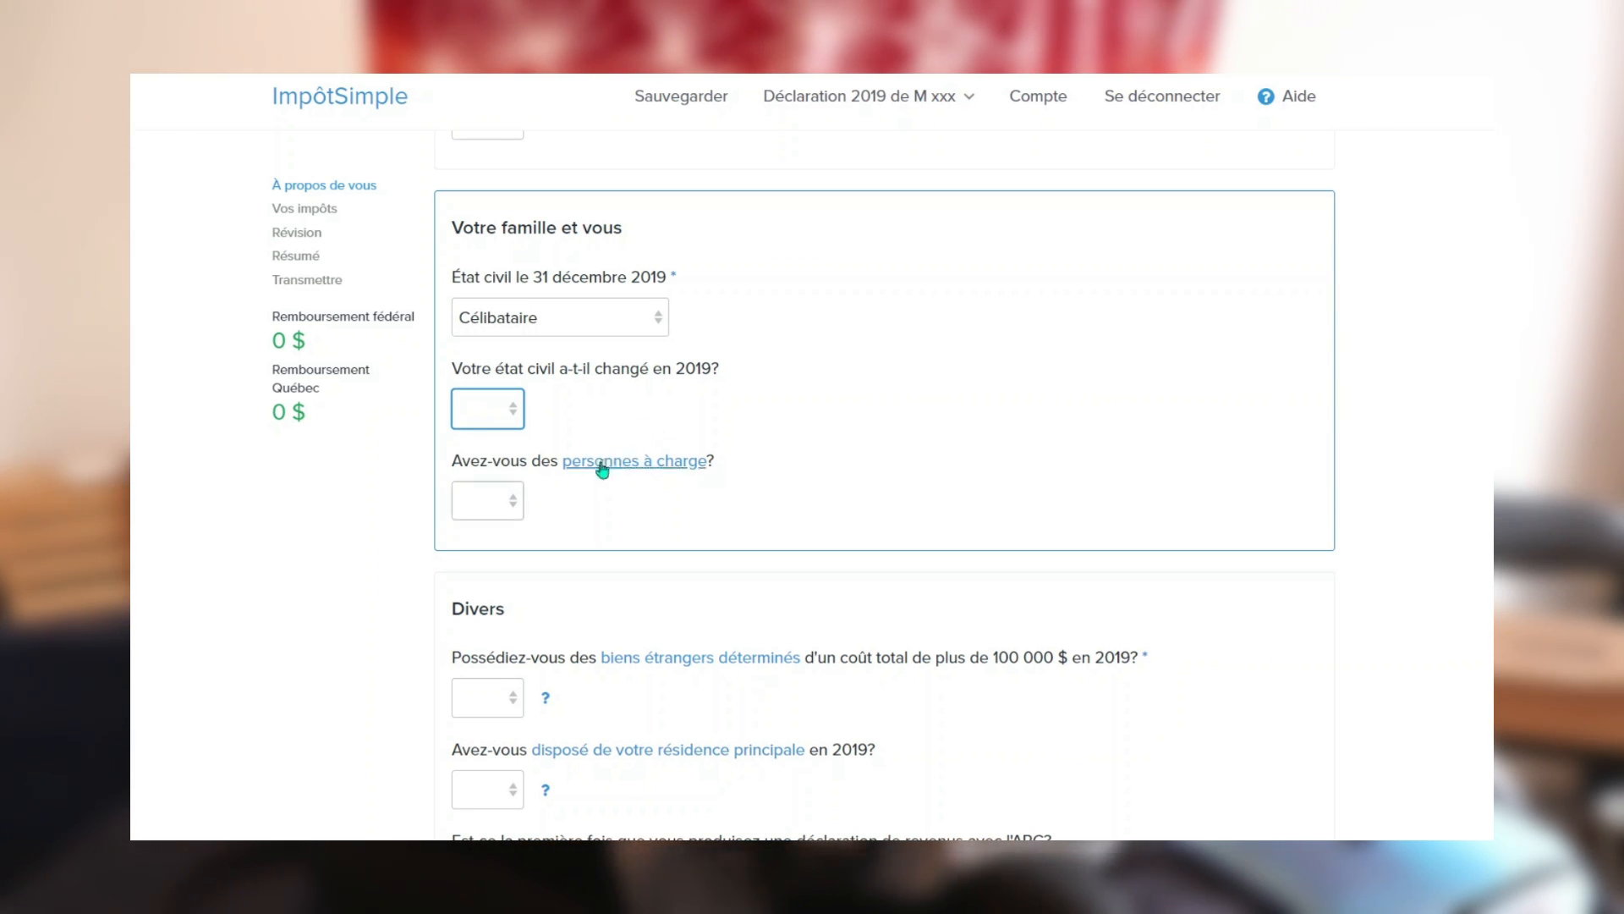
left_click(517, 502)
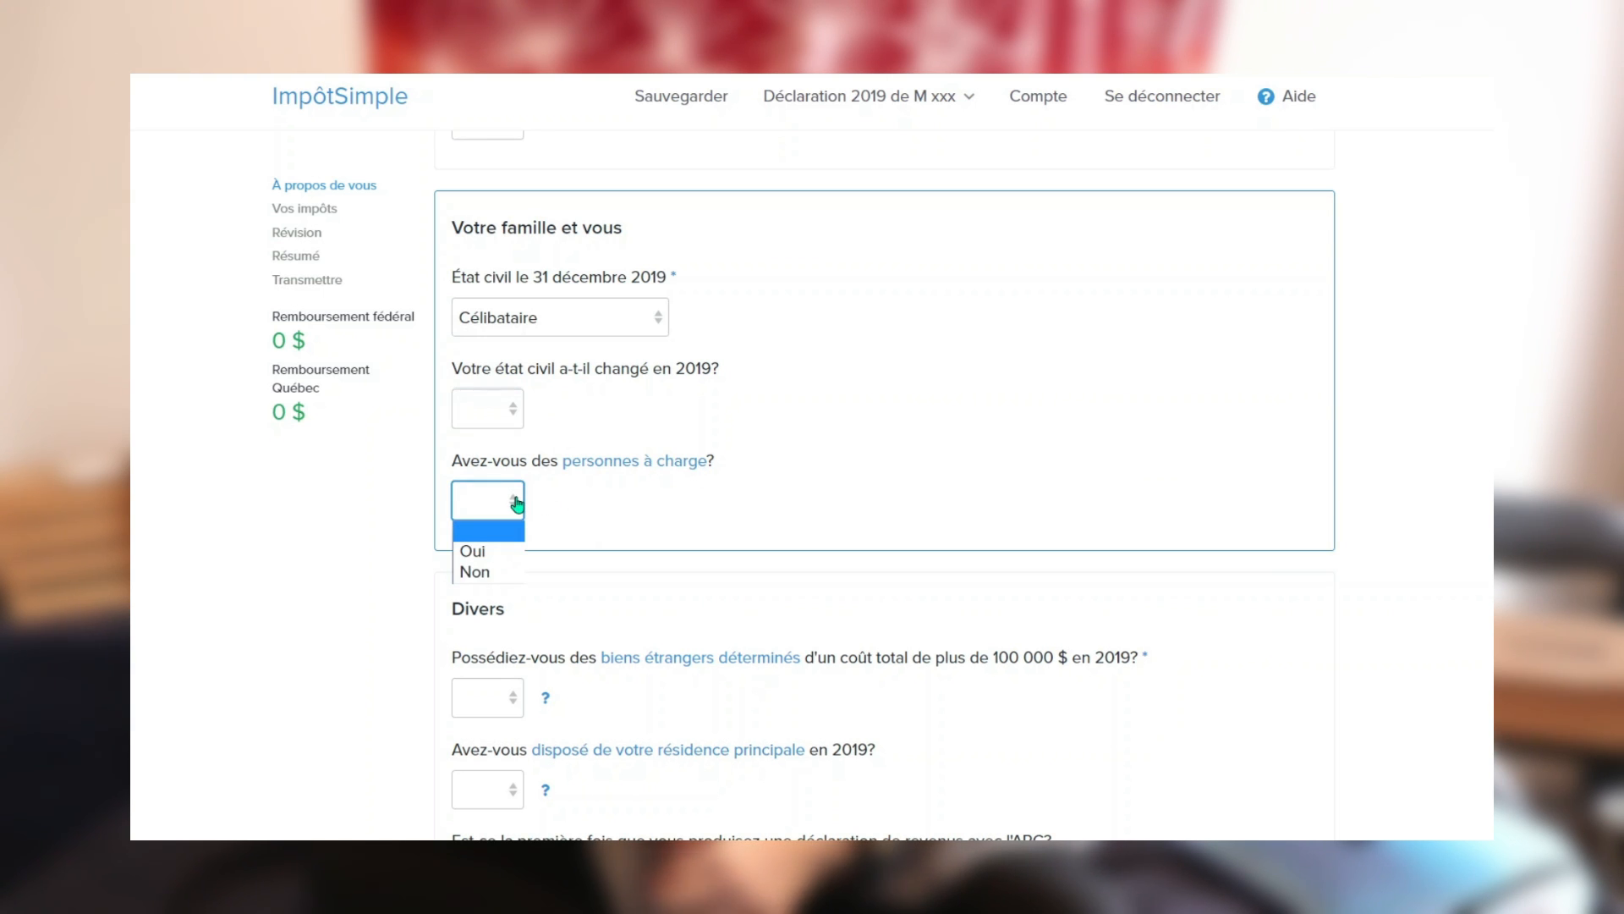
left_click(682, 511)
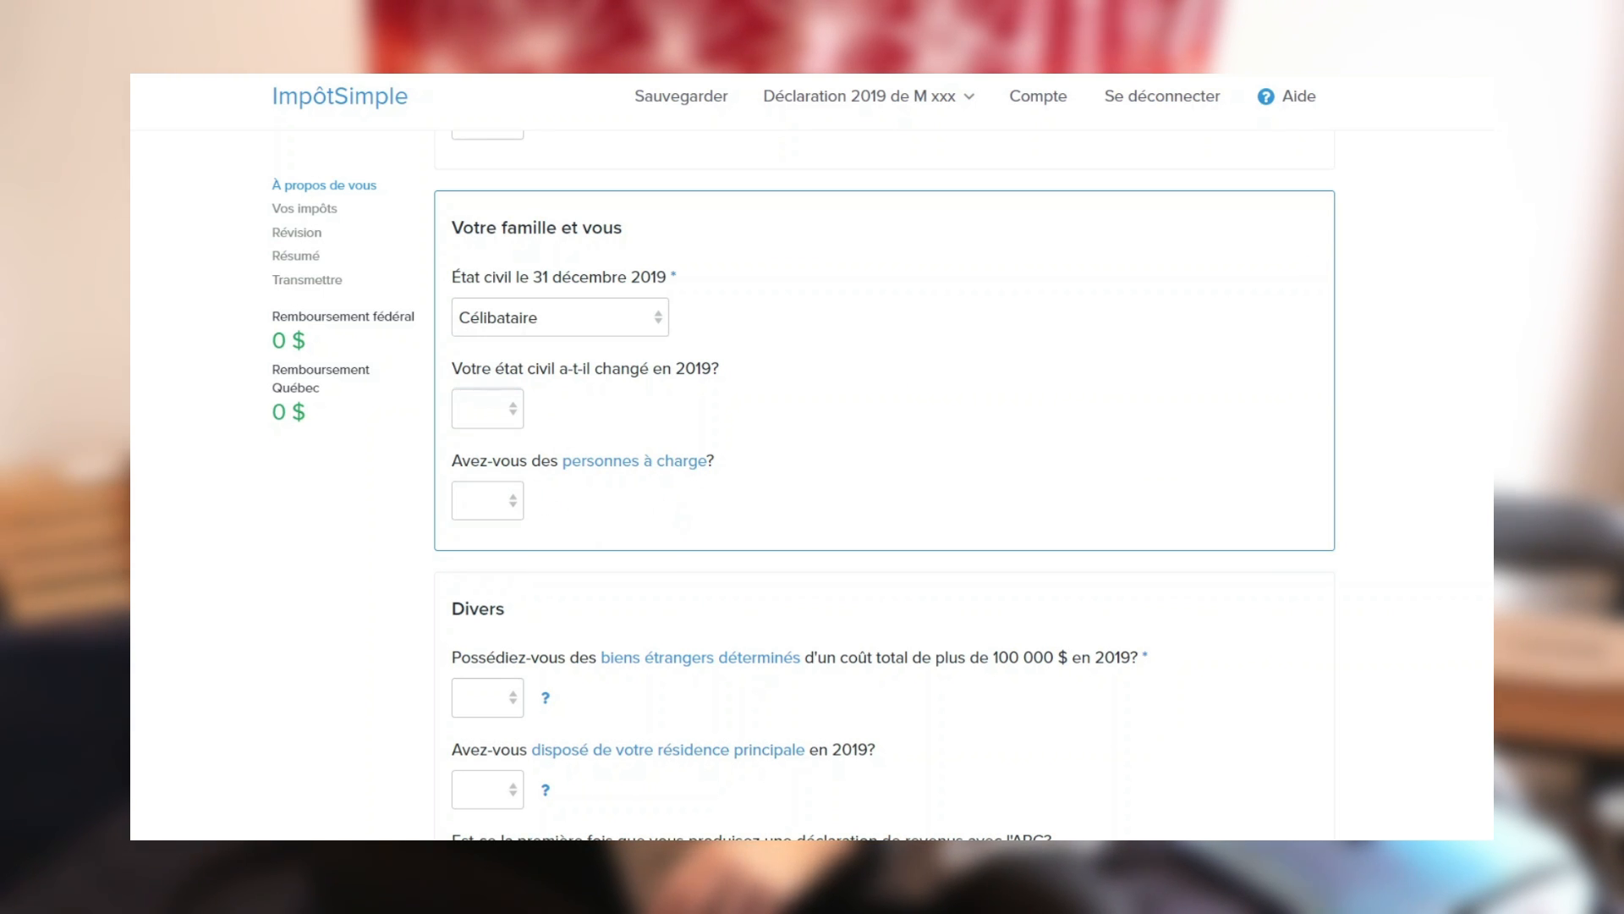
Answer Non to having been a single-parent family head or living alone throughout 2019 in the Revenu Québec section.
scroll(687, 513, "down", 5)
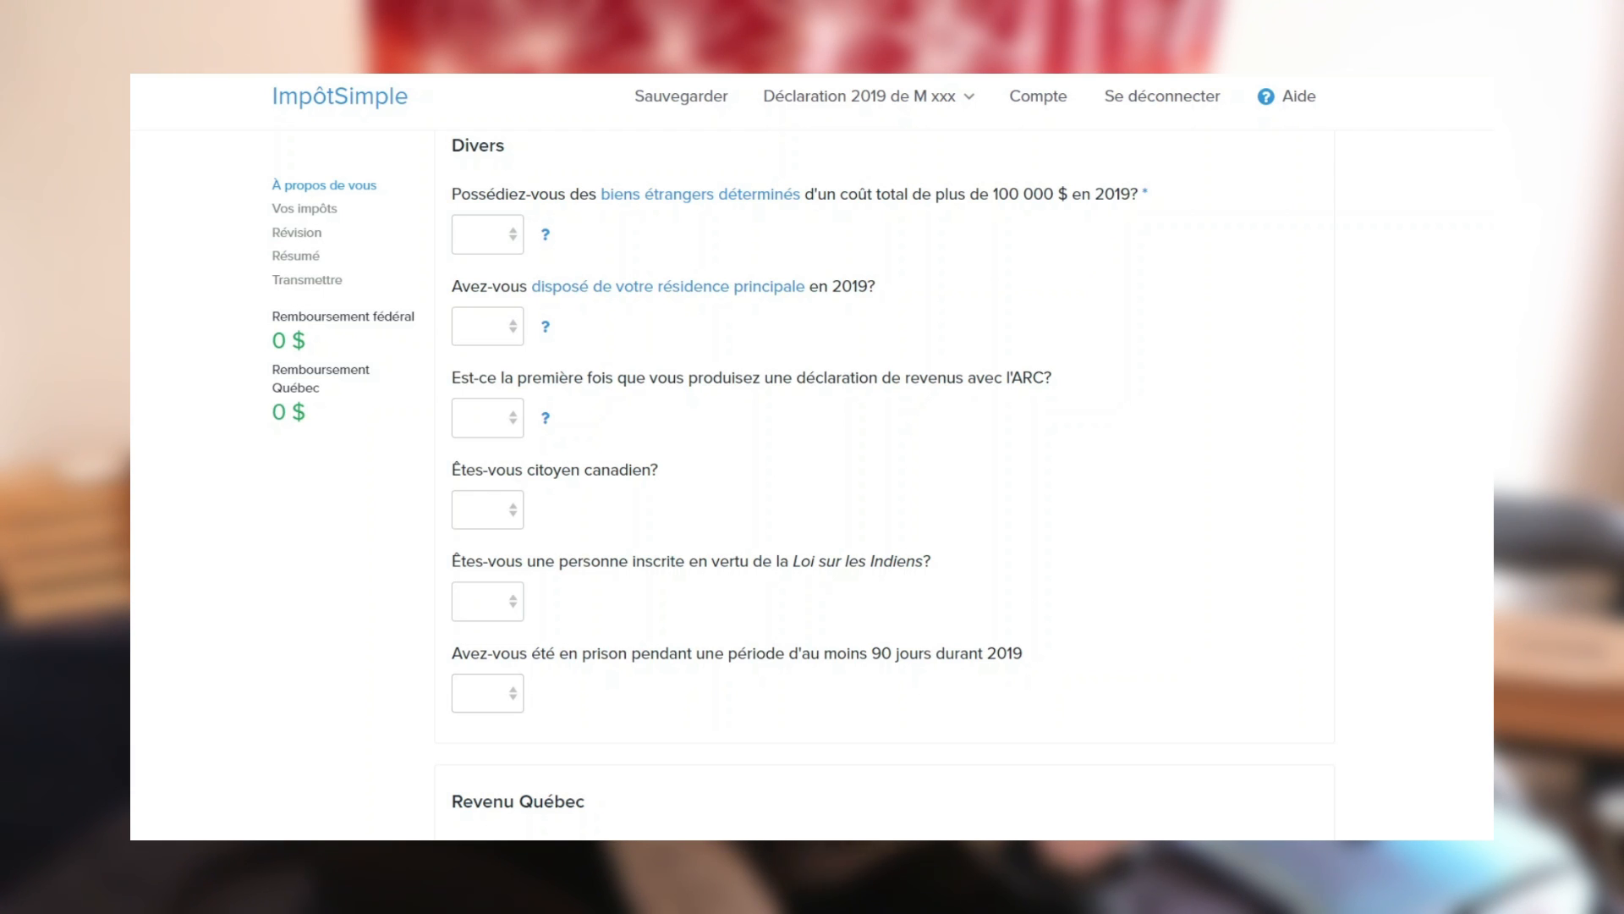
scroll(884, 482, "down", 3)
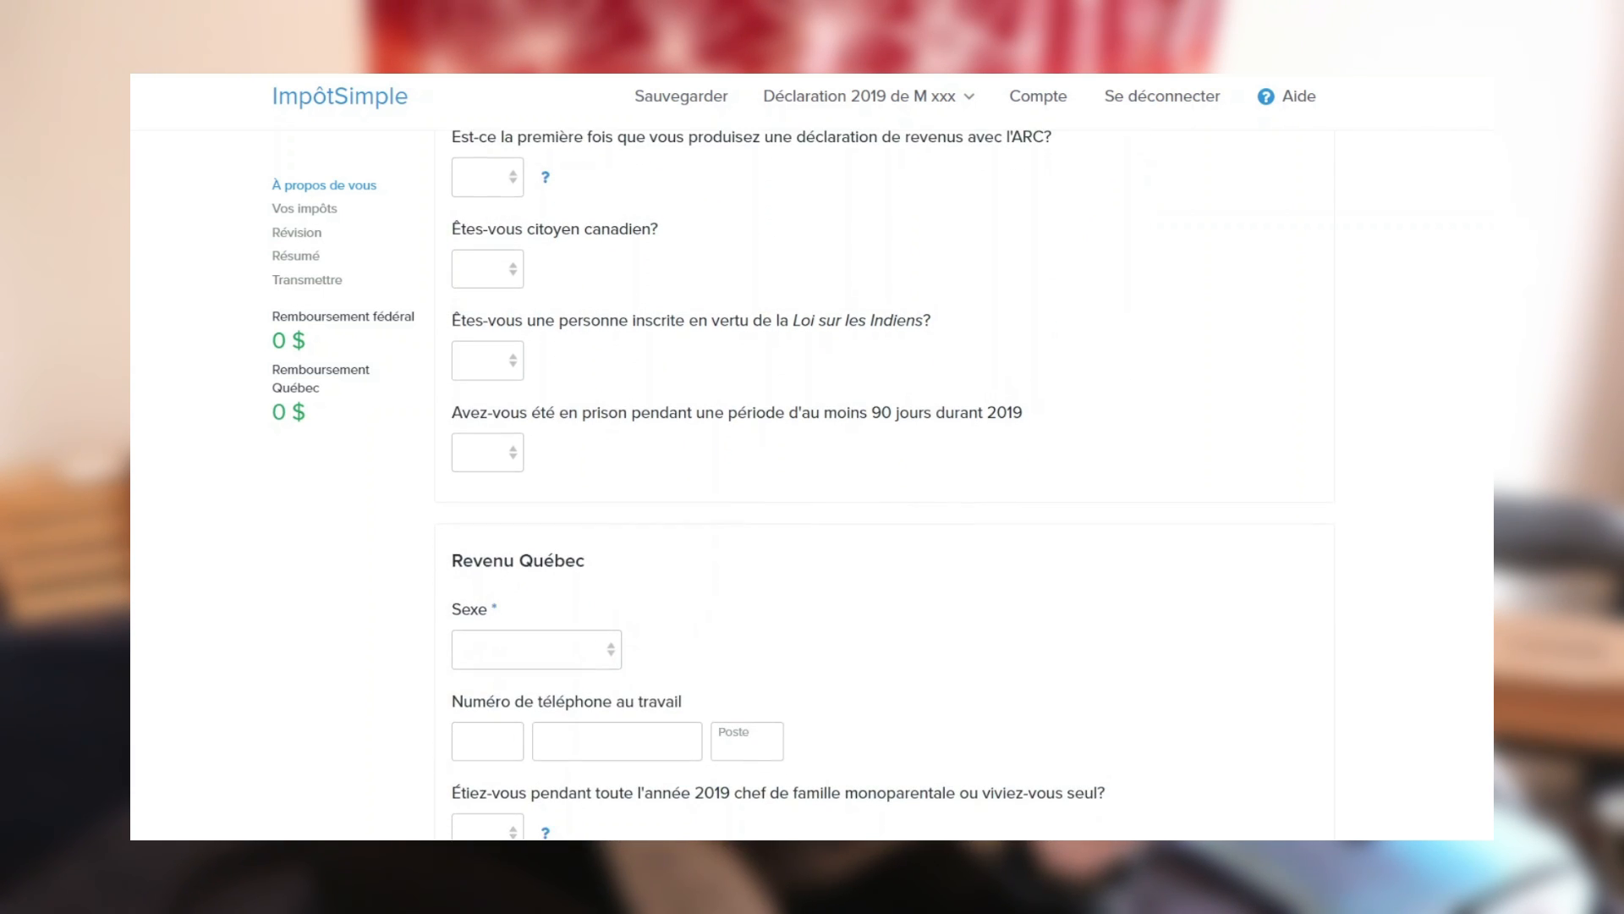
scroll(884, 482, "down", 2)
scroll(885, 483, "down", 3)
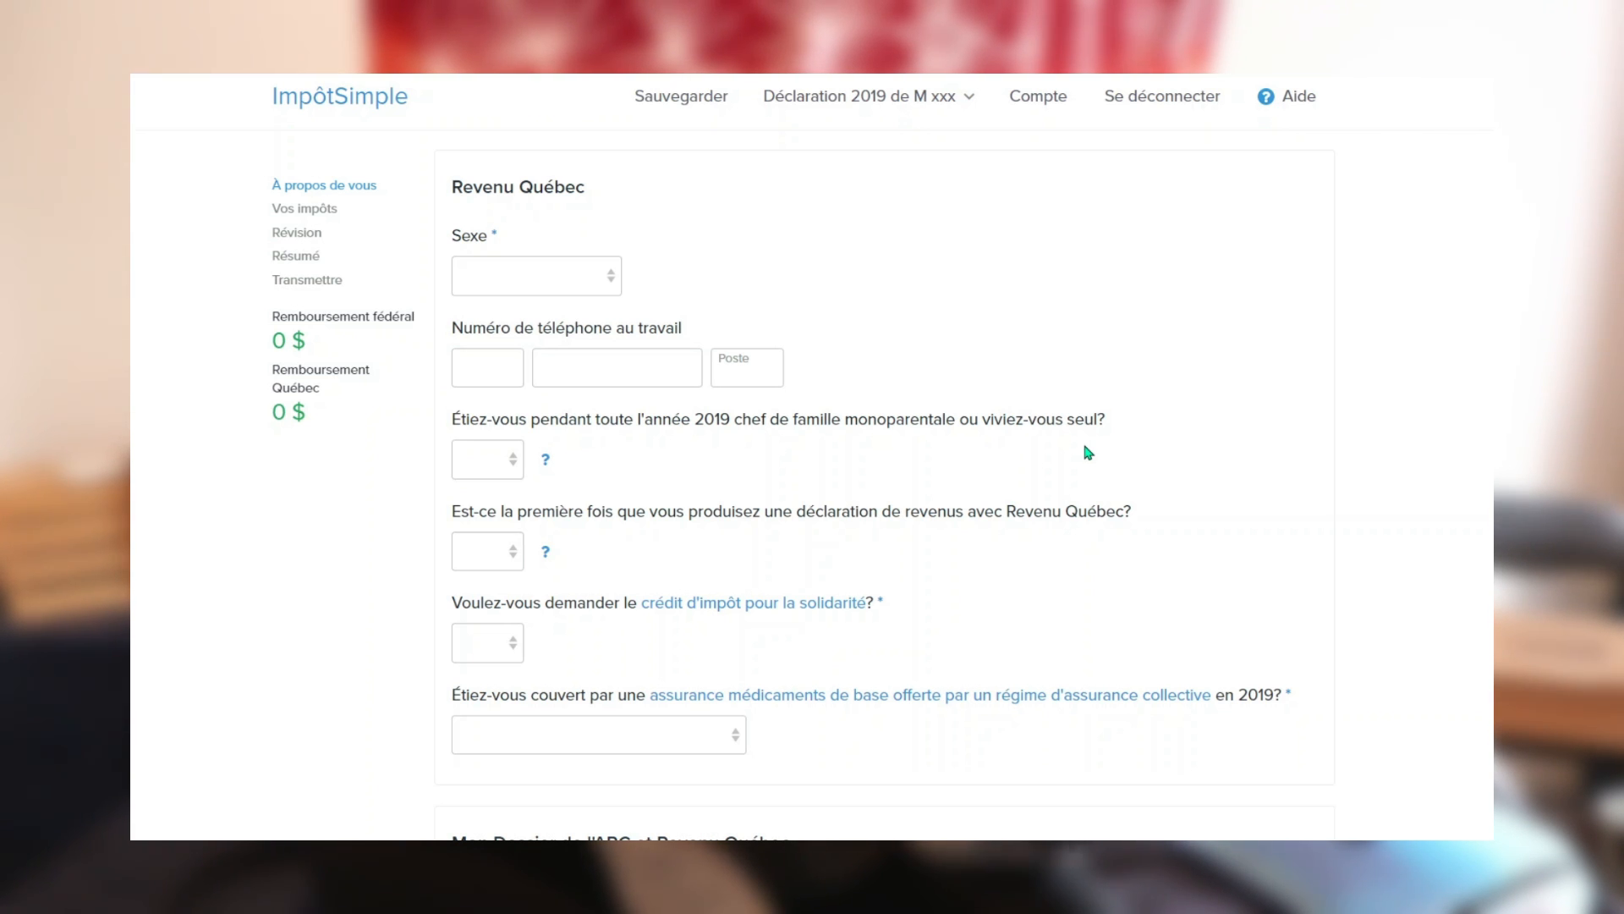
left_click(498, 472)
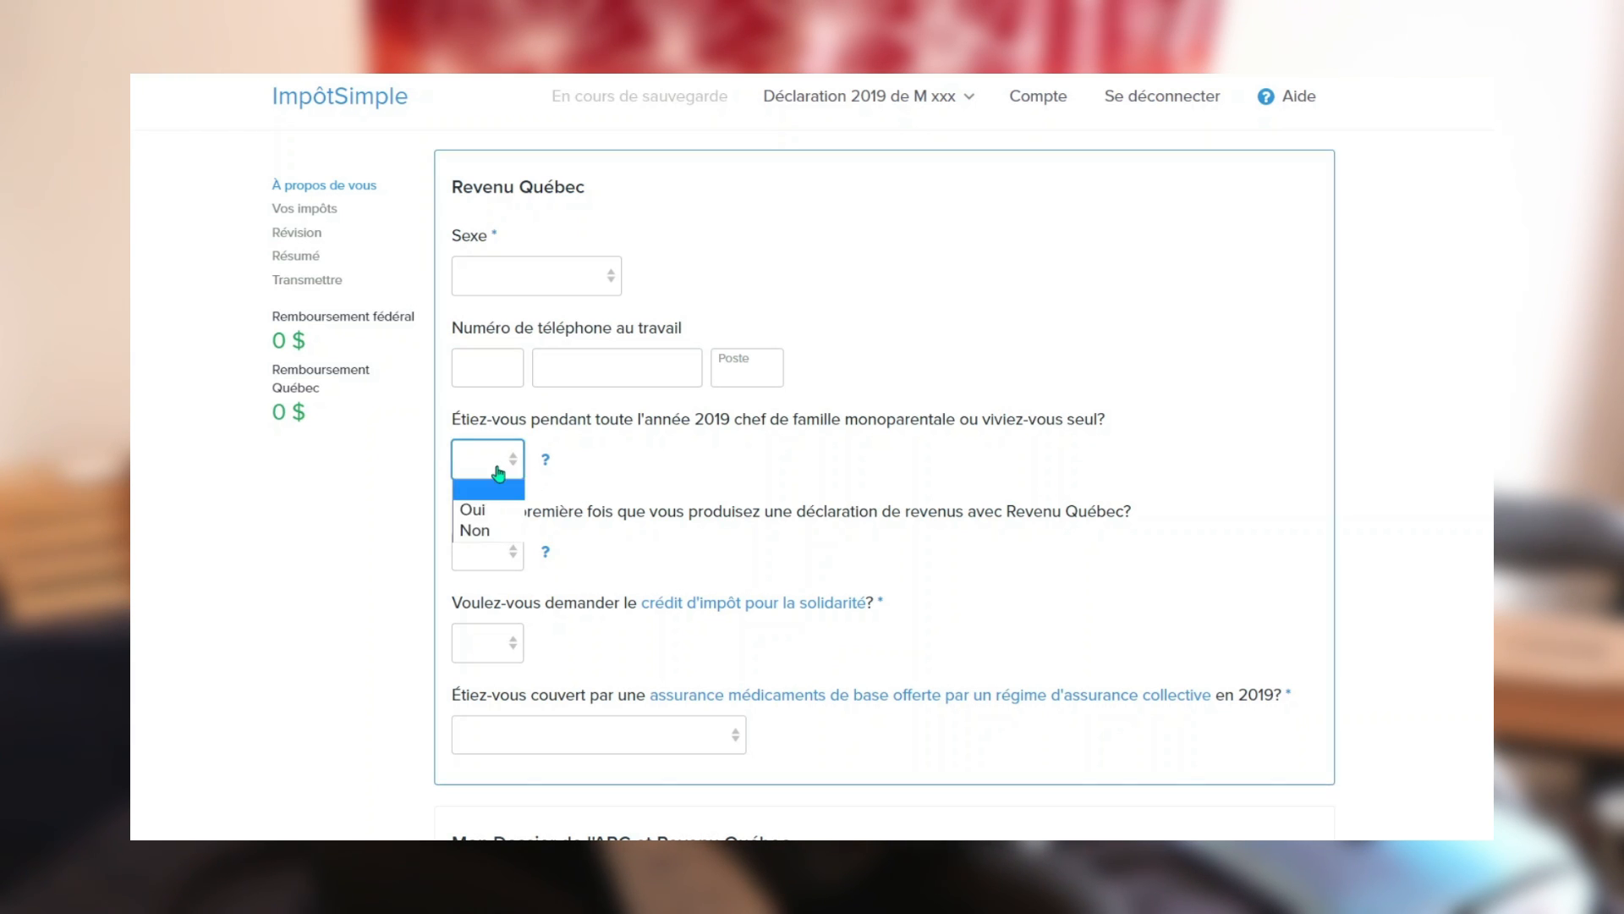
left_click(495, 509)
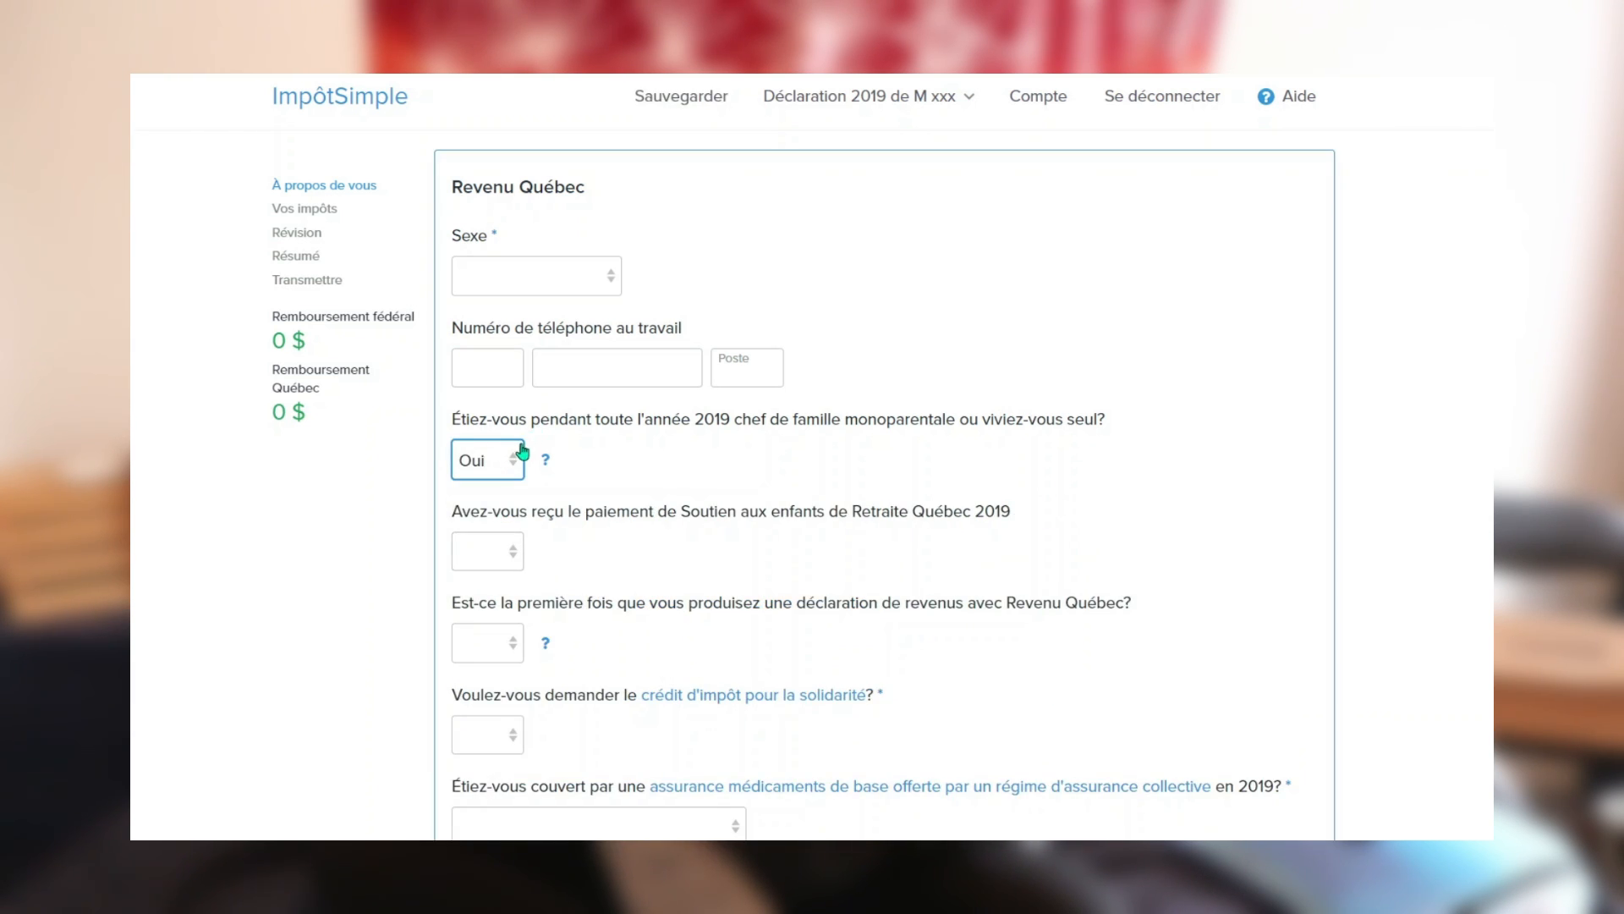
left_click(523, 451)
left_click(499, 531)
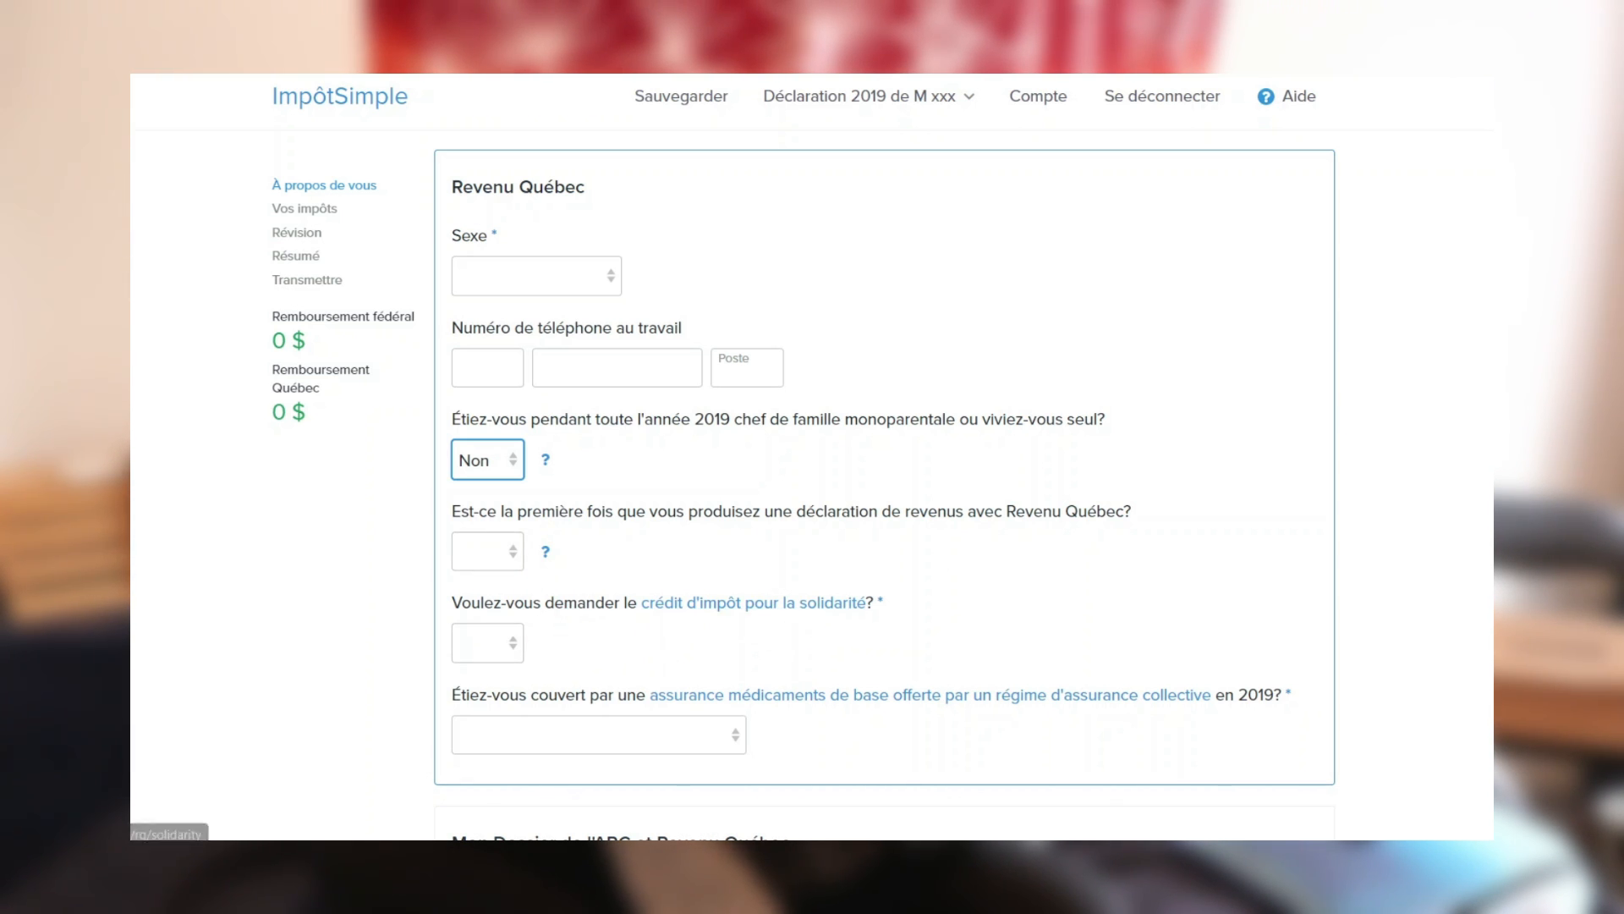
Set the 2019 basic prescription drug coverage answer to Oui, par mon régime d'assurance collective.
scroll(796, 620, "down", 2)
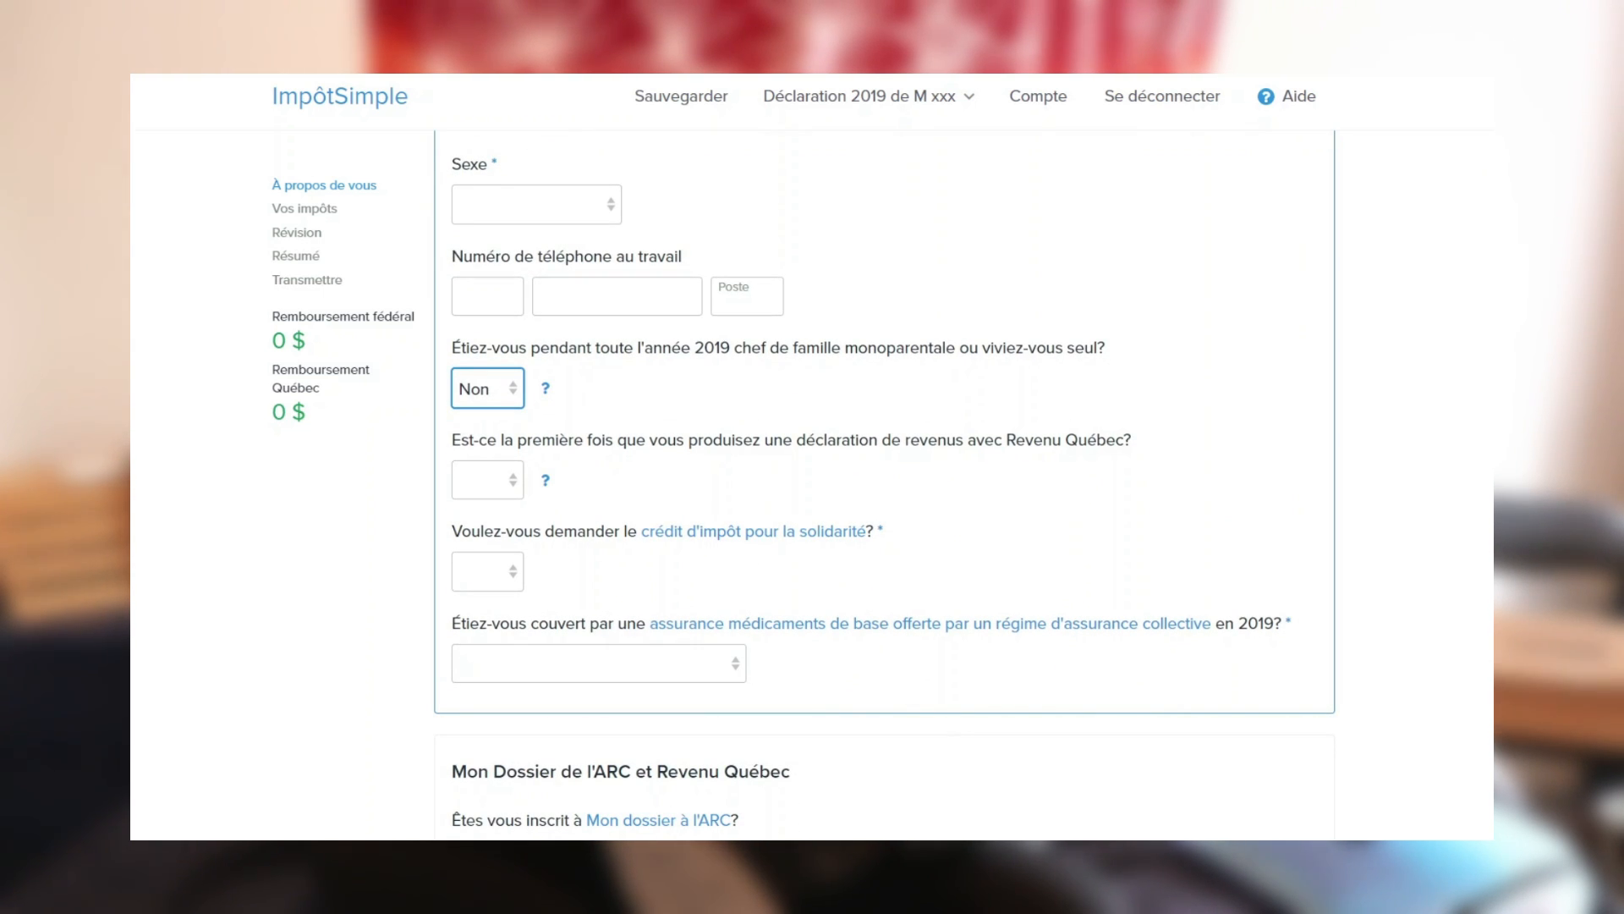
scroll(634, 423, "down", 3)
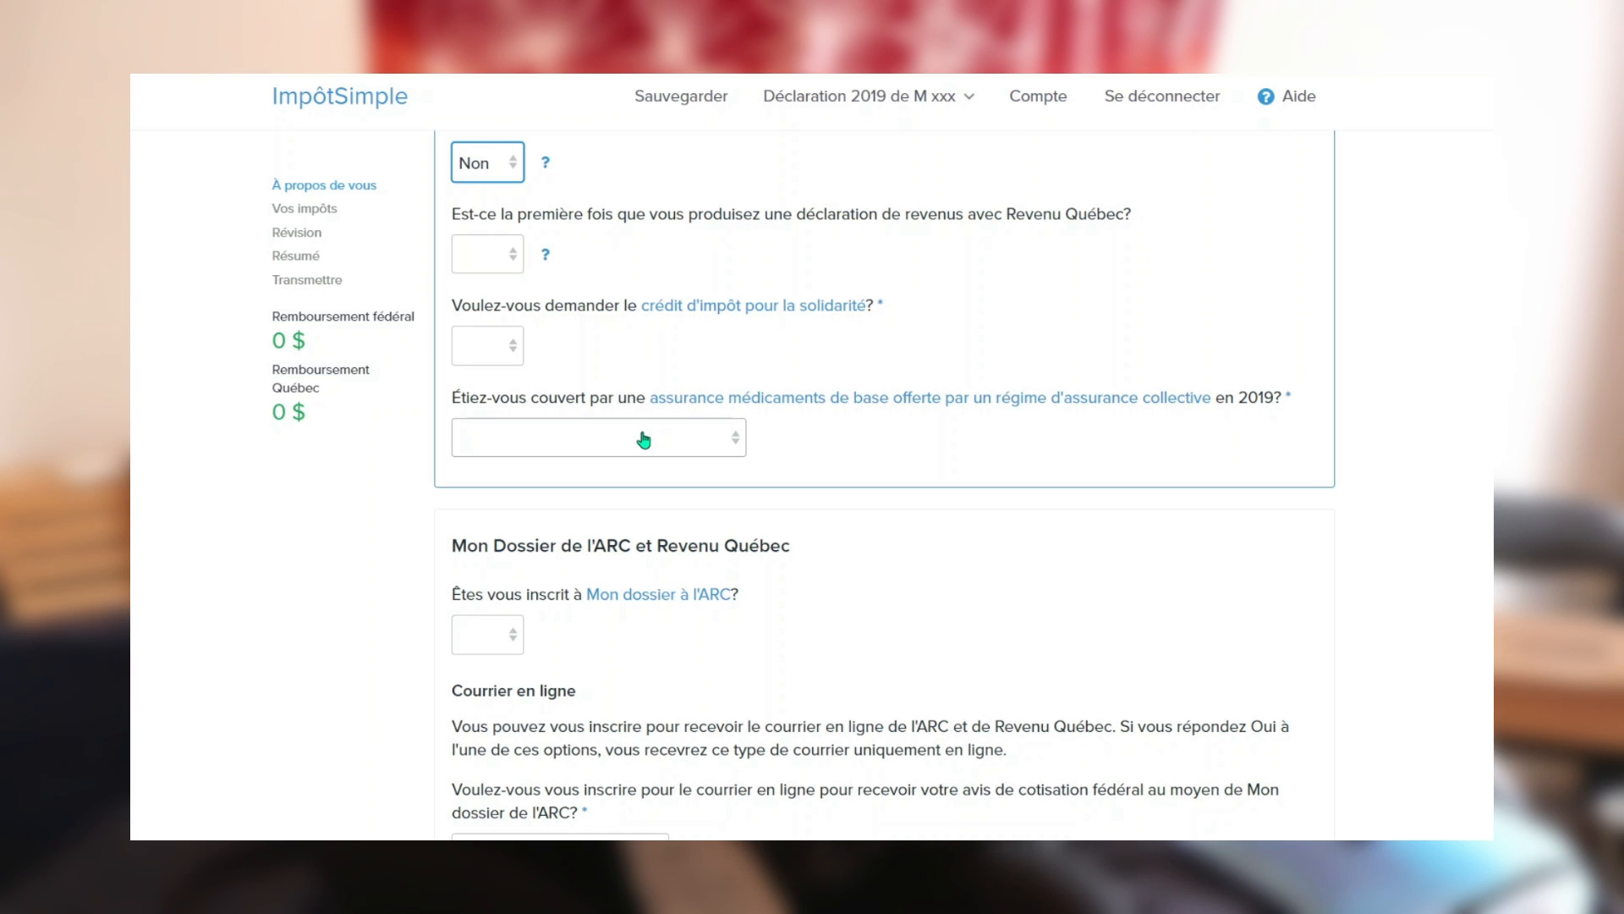
left_click(697, 455)
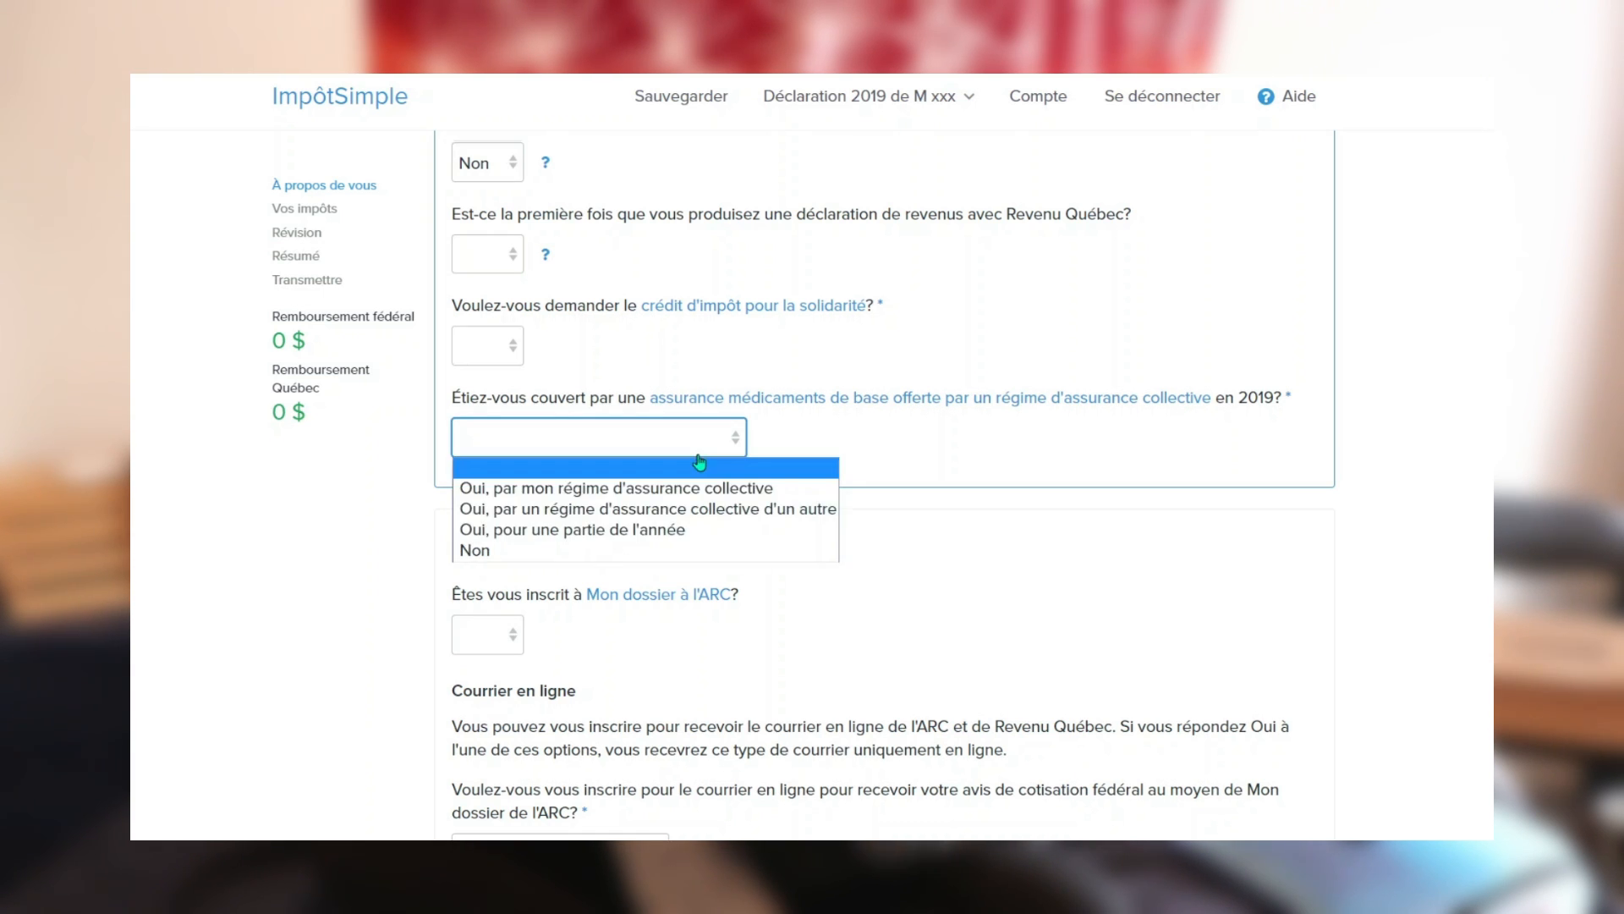
left_click(497, 489)
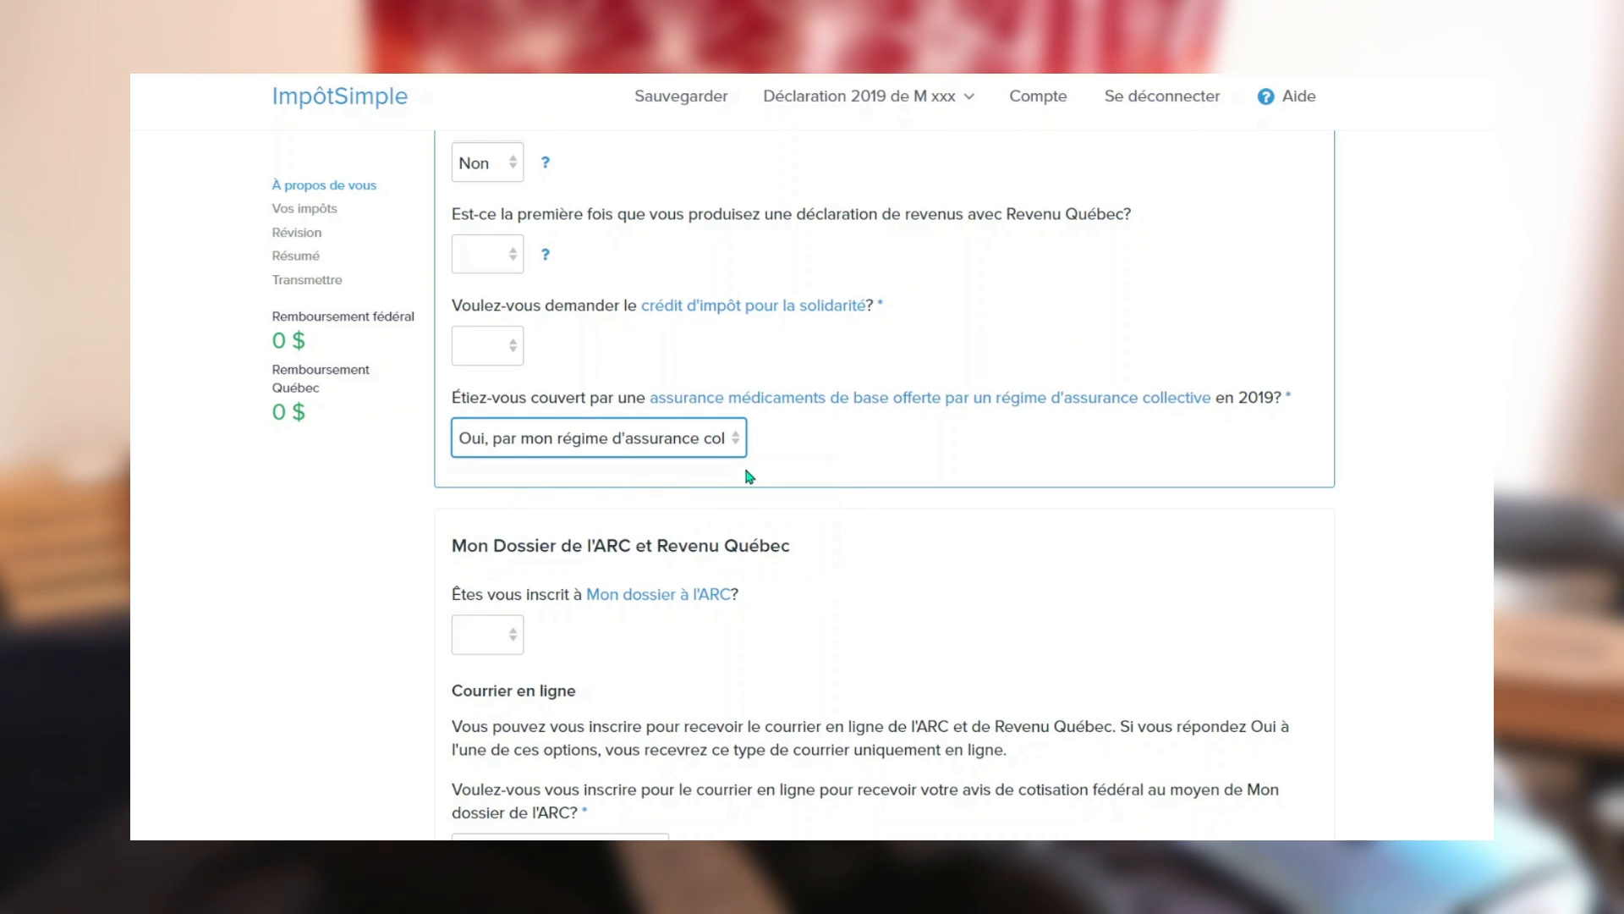
Answer Oui to being registered for Mon dossier at the ARC.
scroll(425, 109, "down", 4)
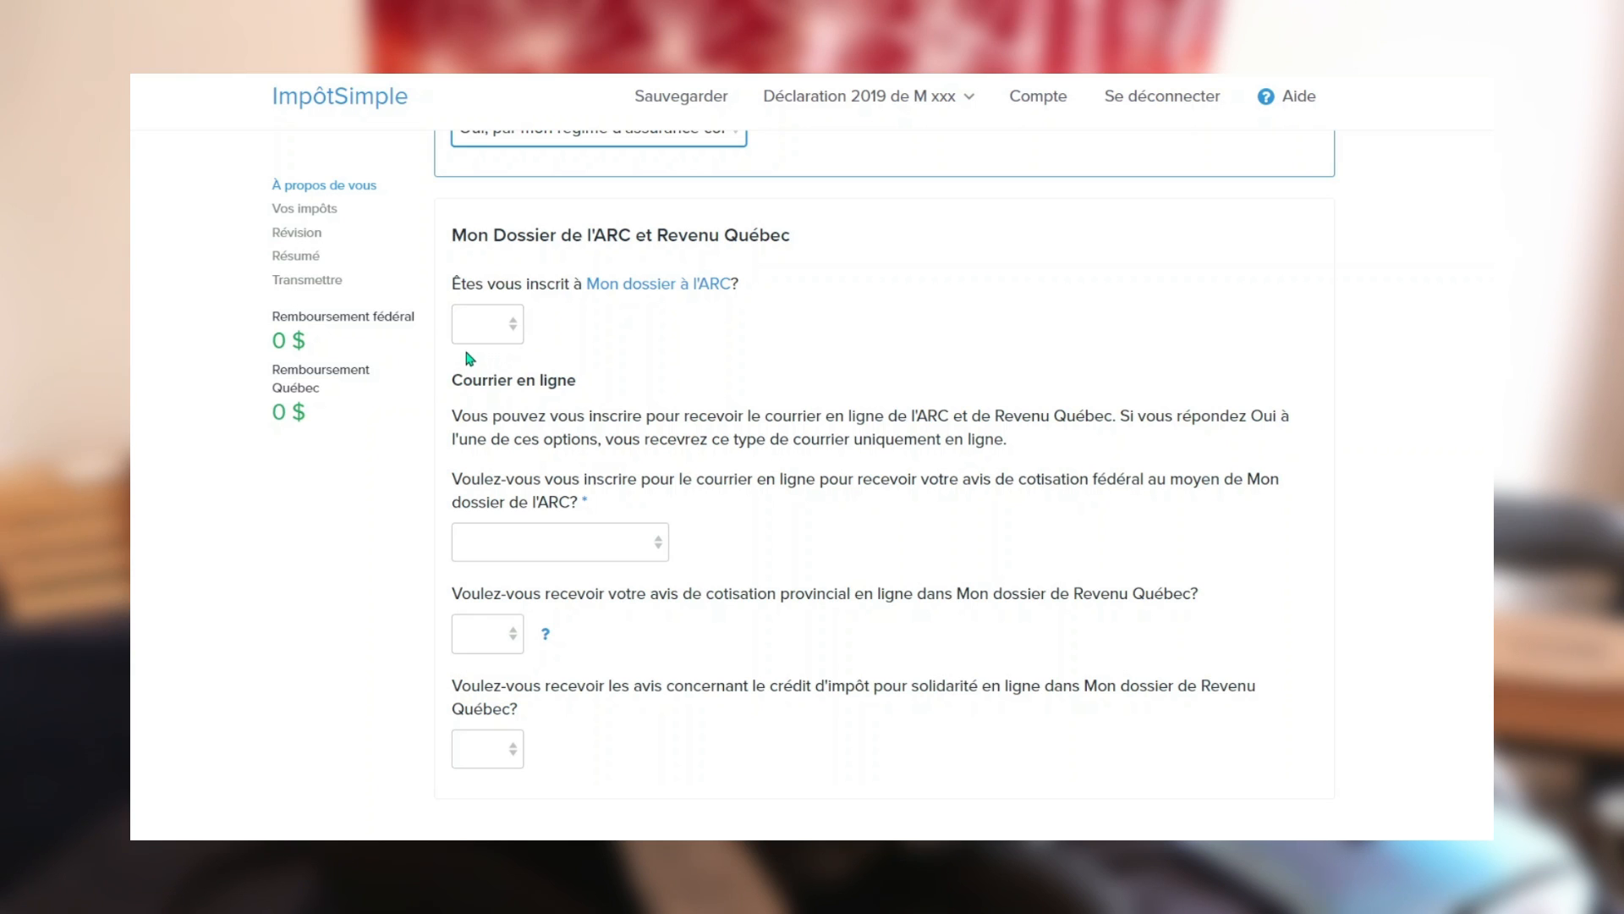
left_click(502, 342)
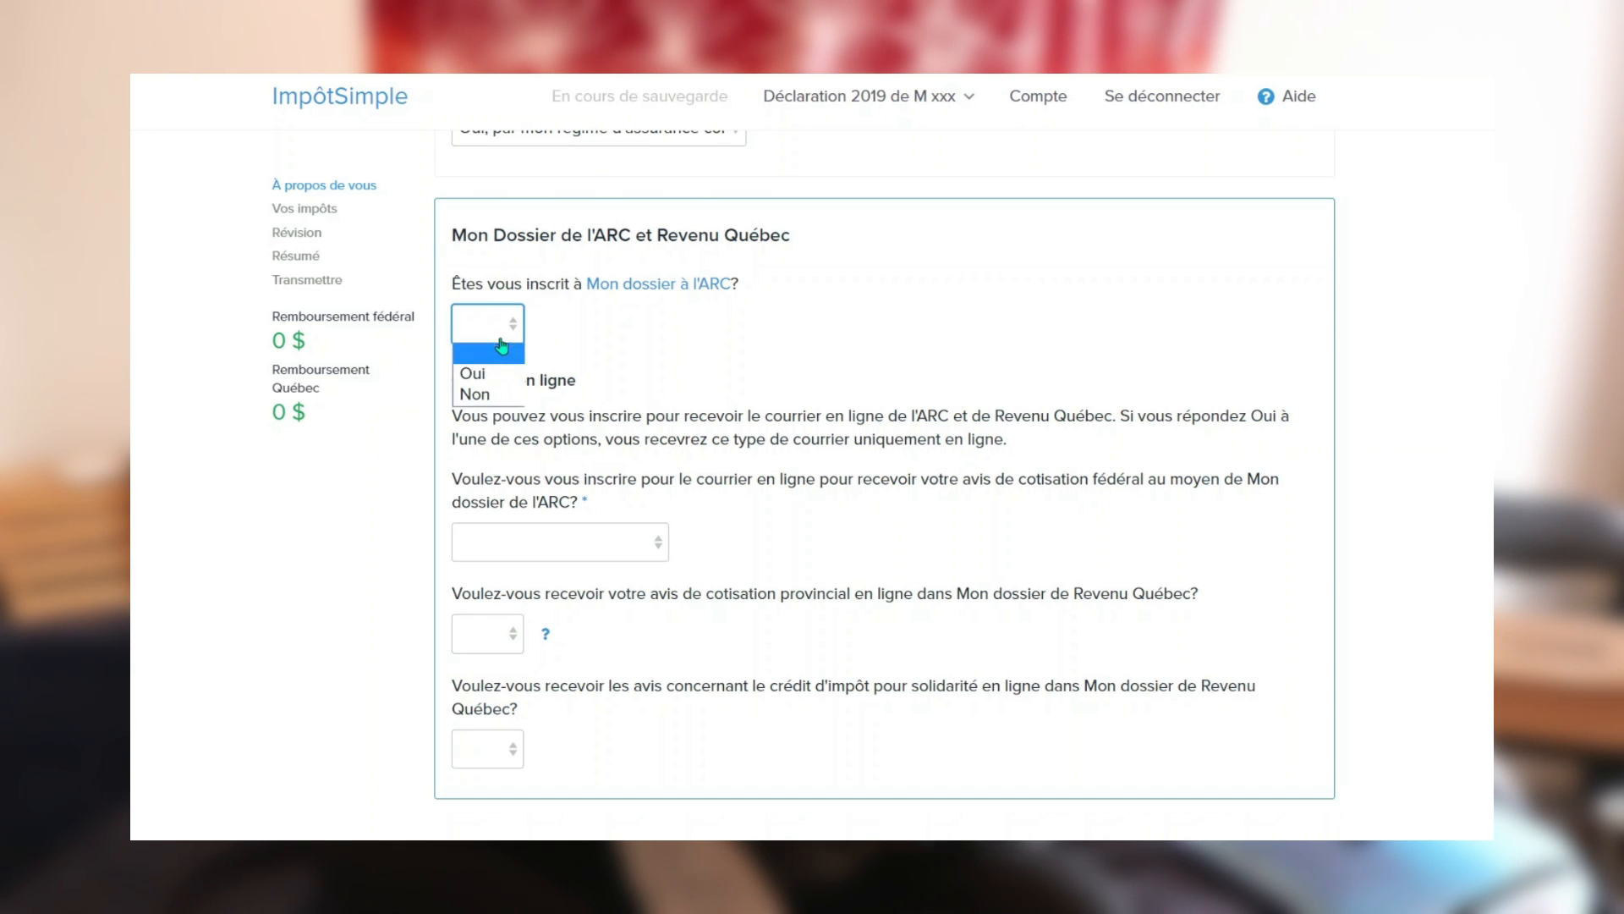
left_click(493, 376)
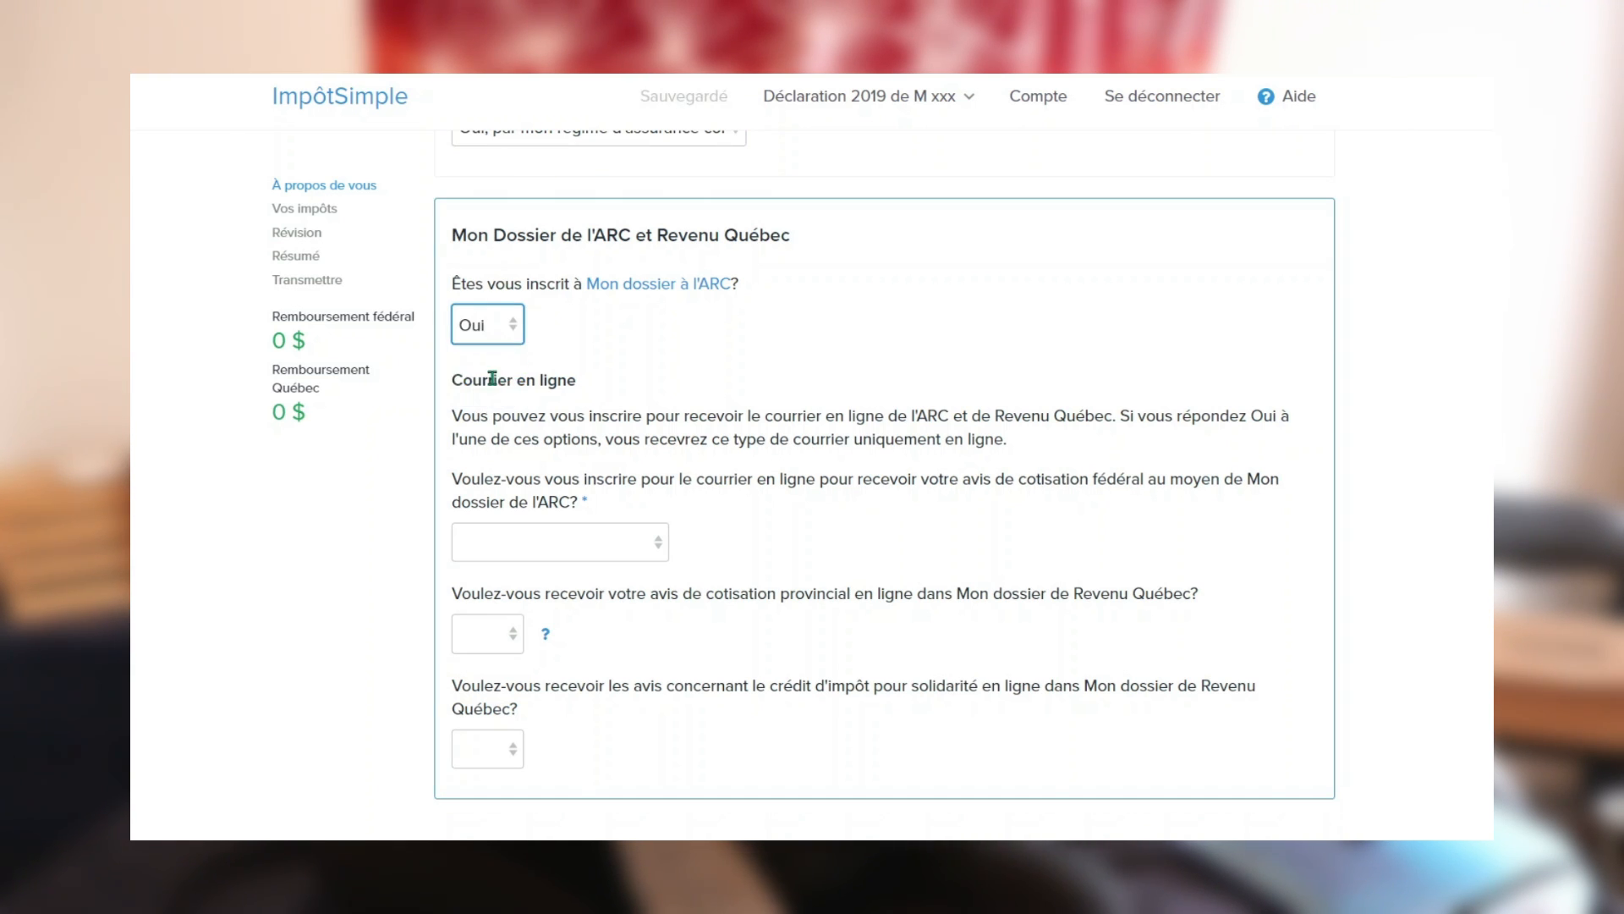
left_click(505, 343)
left_click(481, 394)
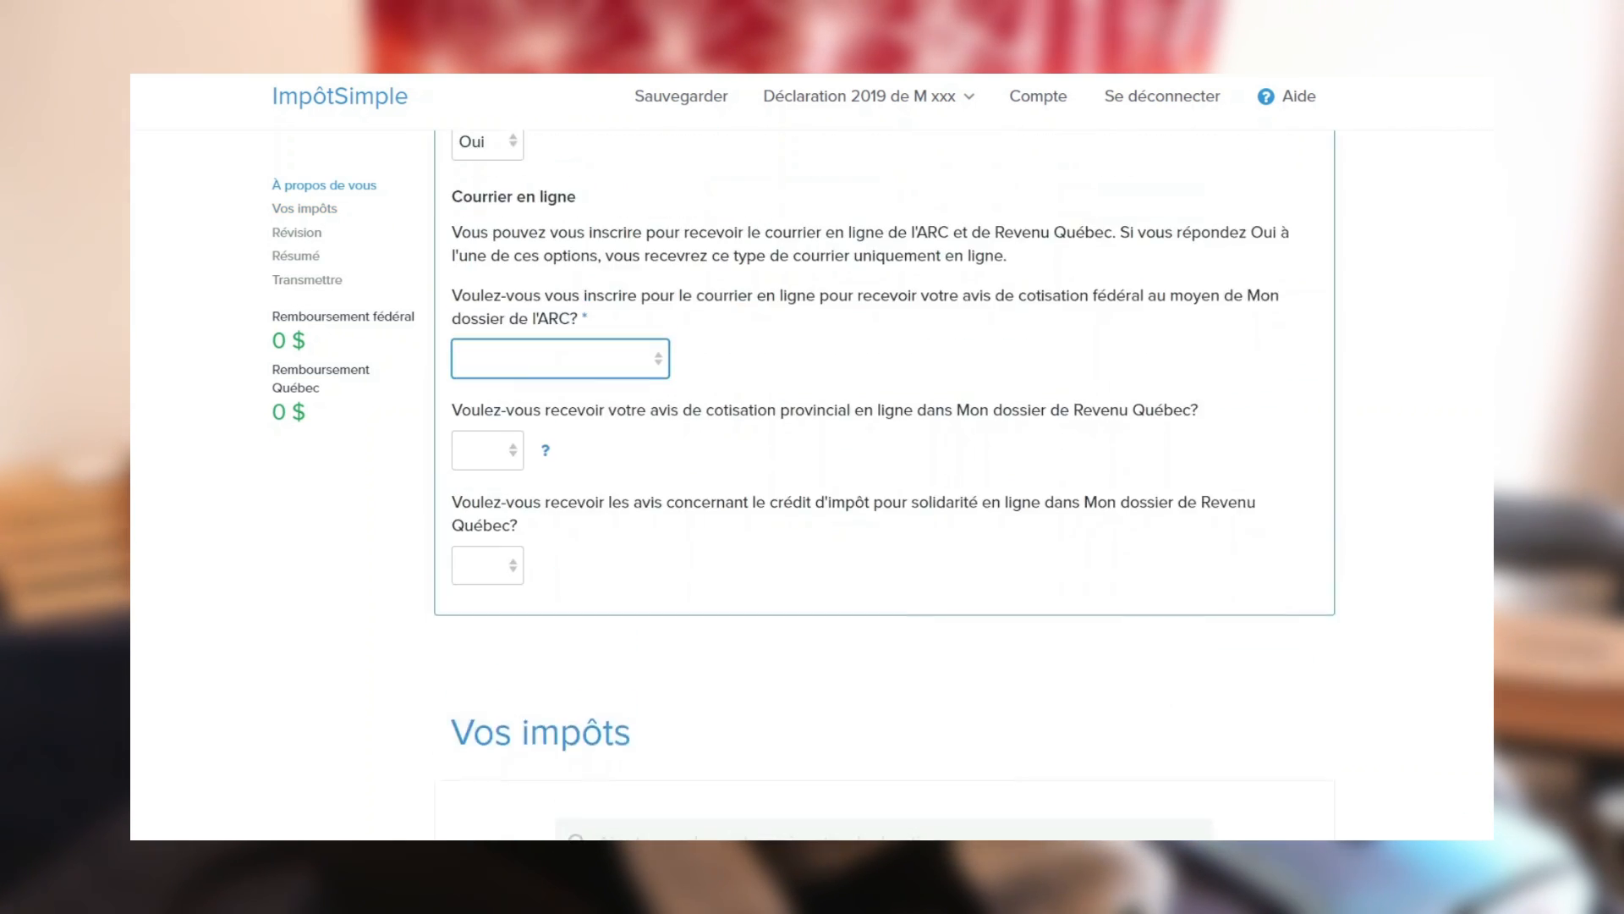
Switch to the first other taxpayer's 2019 return saved in the account.
scroll(884, 485, "up", 3)
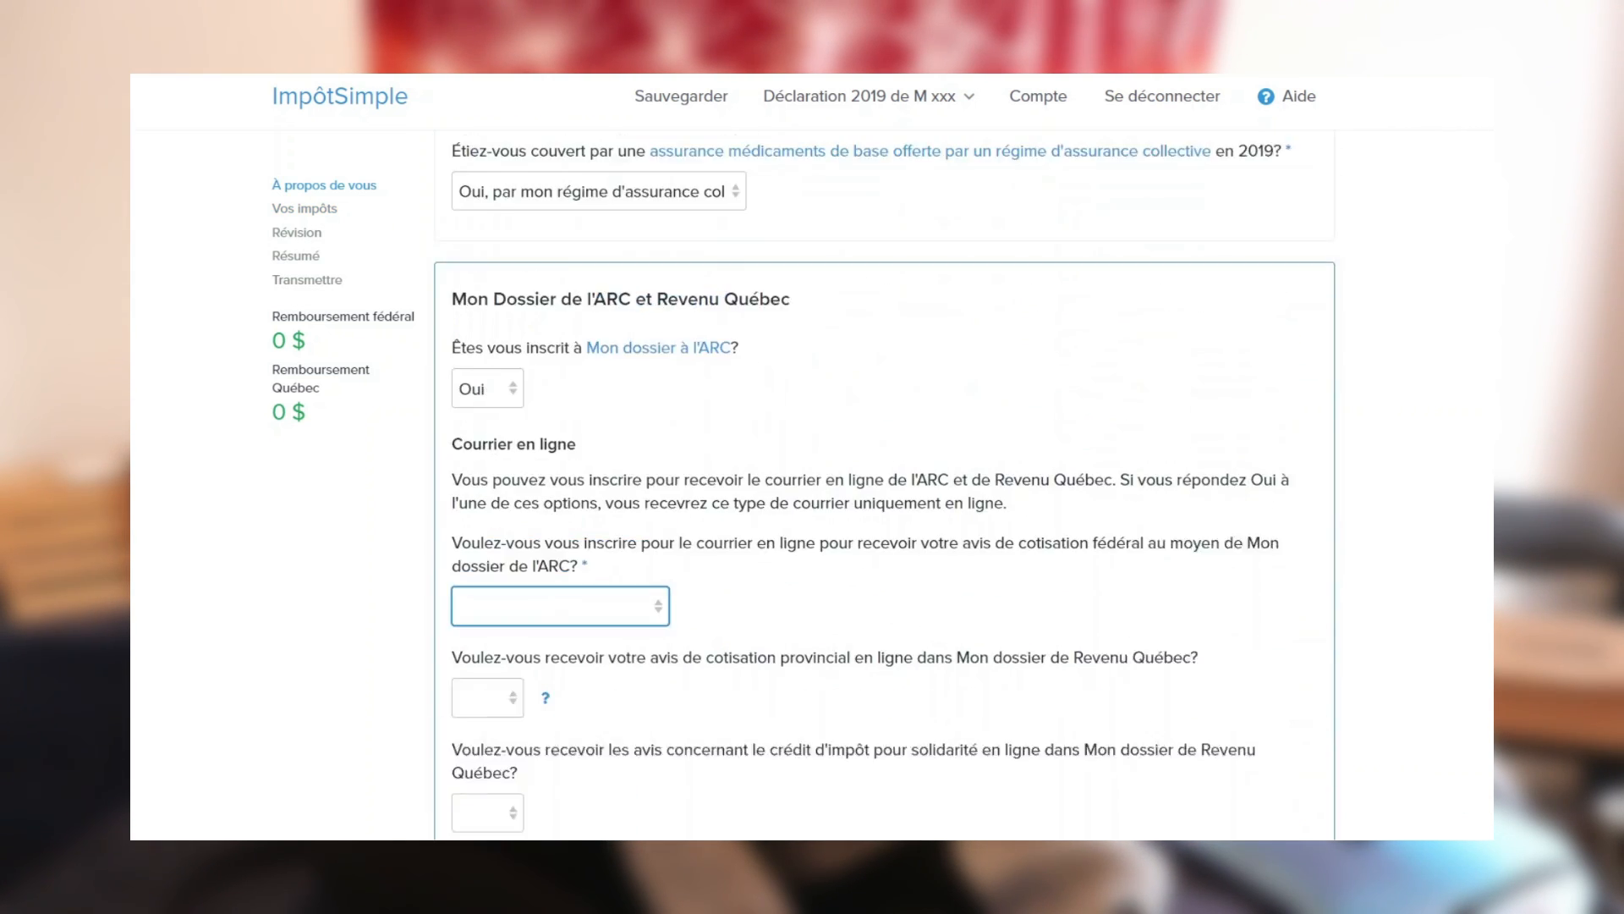
scroll(884, 485, "down", 13)
scroll(884, 485, "down", 12)
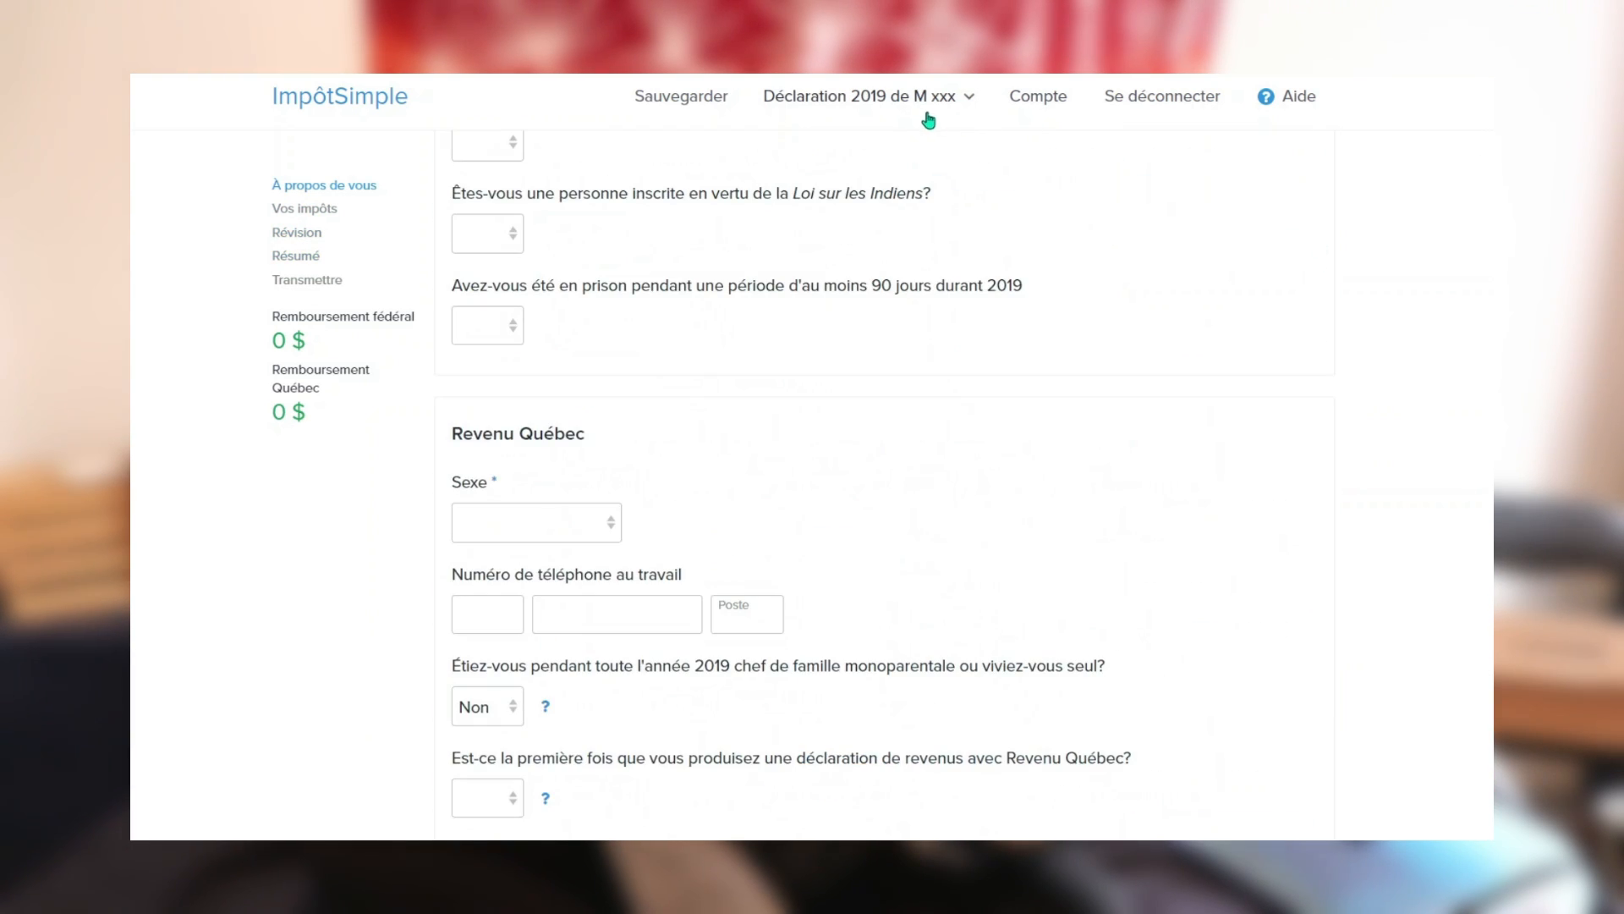
left_click(920, 110)
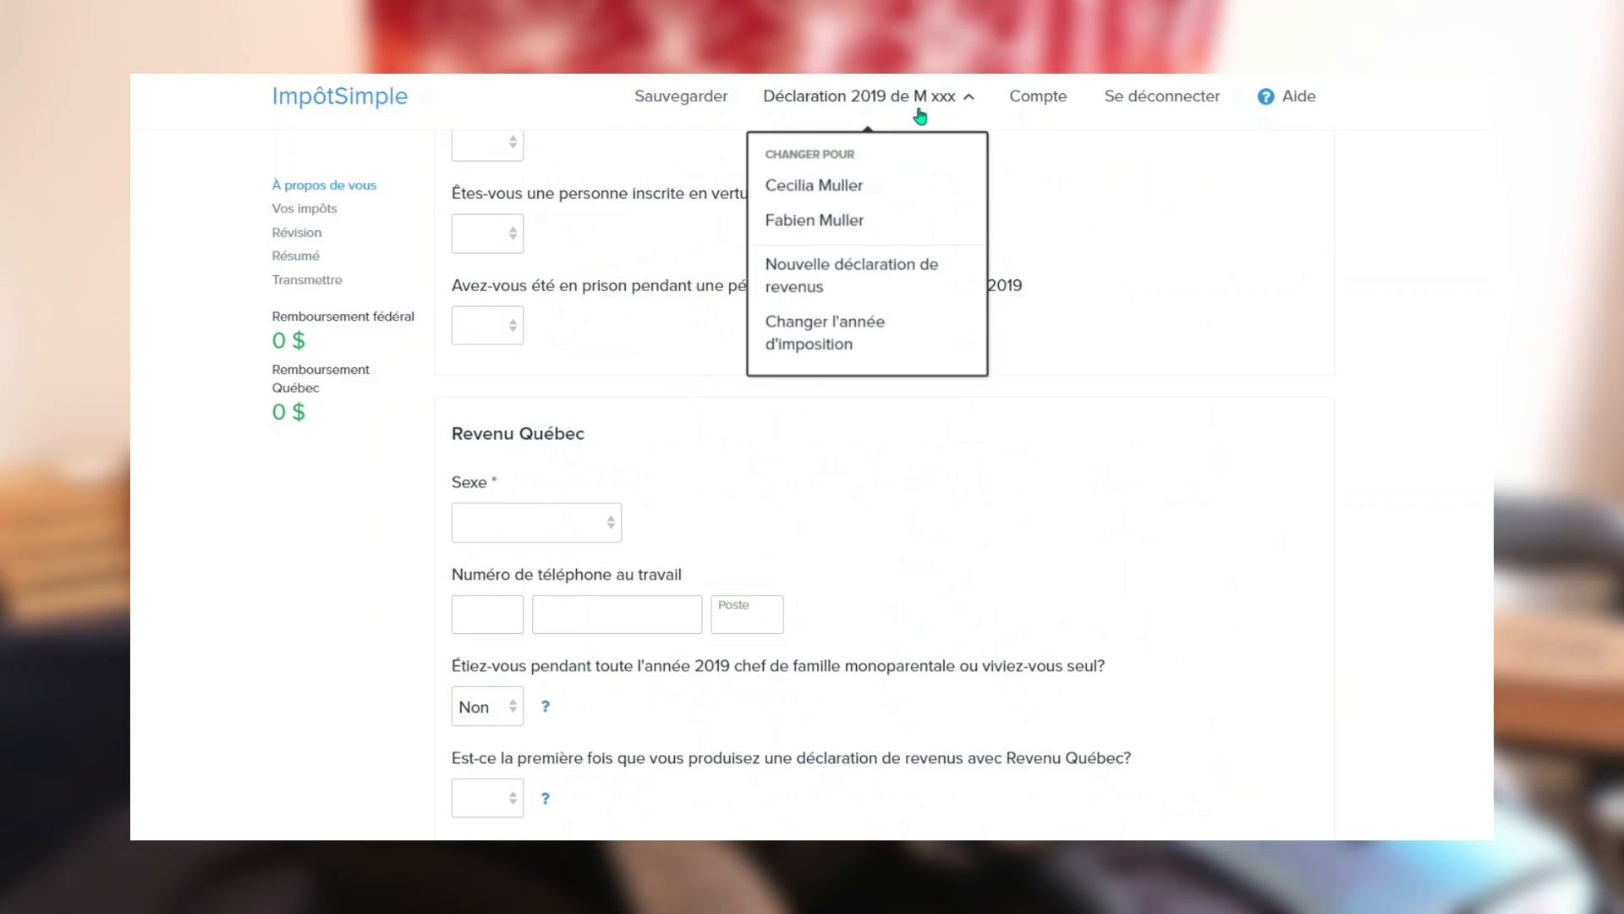
left_click(848, 185)
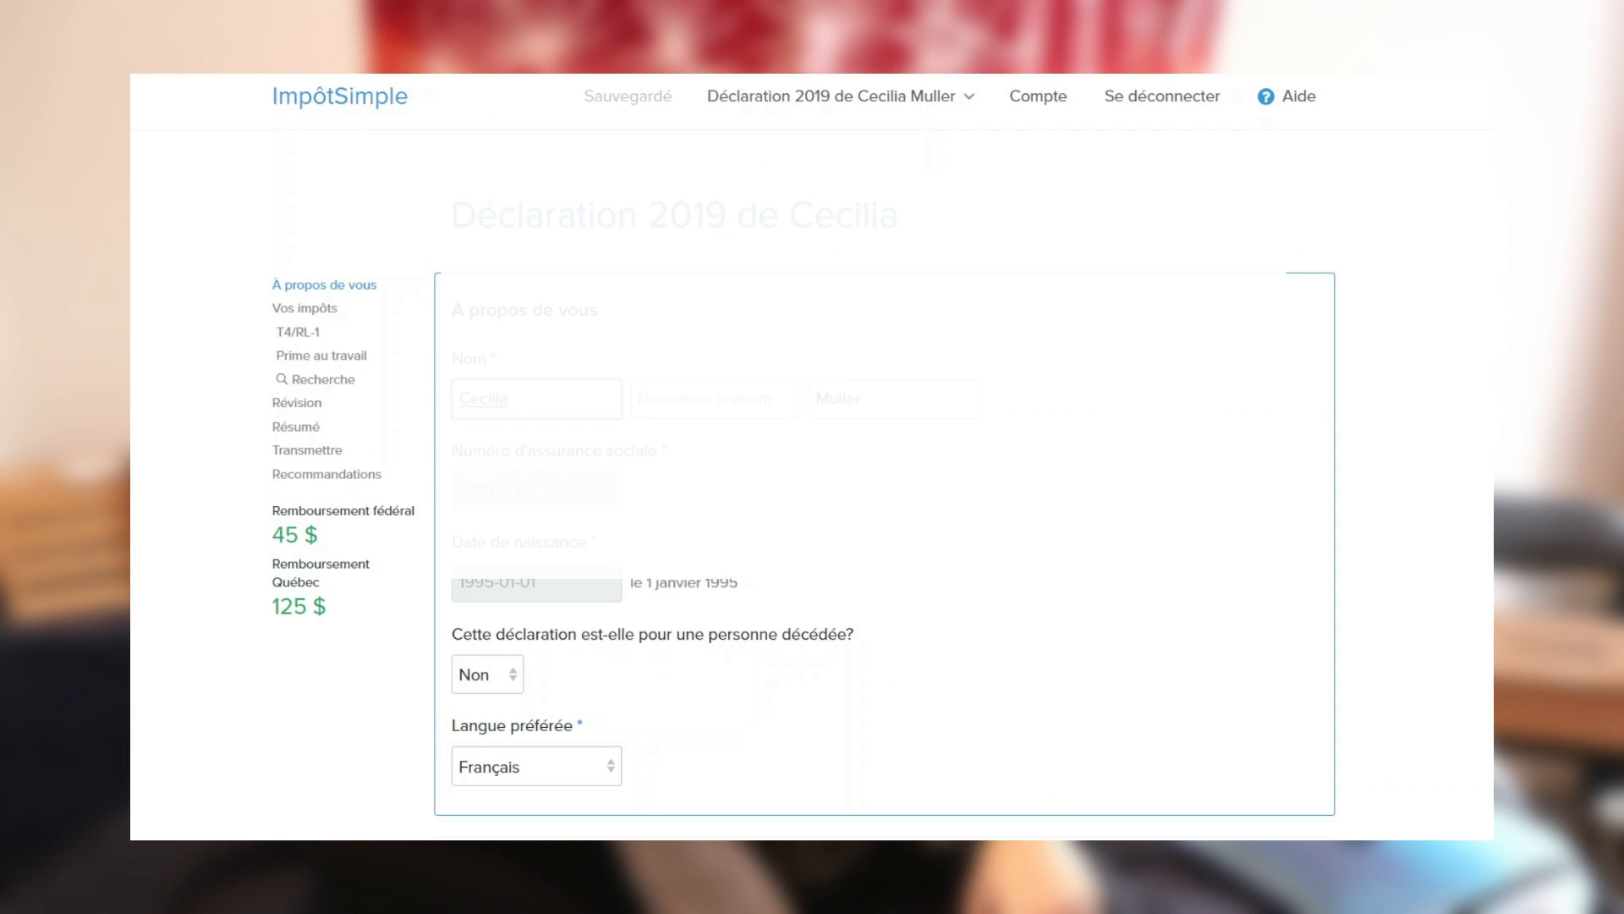
Review the completed personal, family and Revenu Québec answers, down to the first T4/Relevé 1 under Vos impôts.
scroll(884, 484, "down", 15)
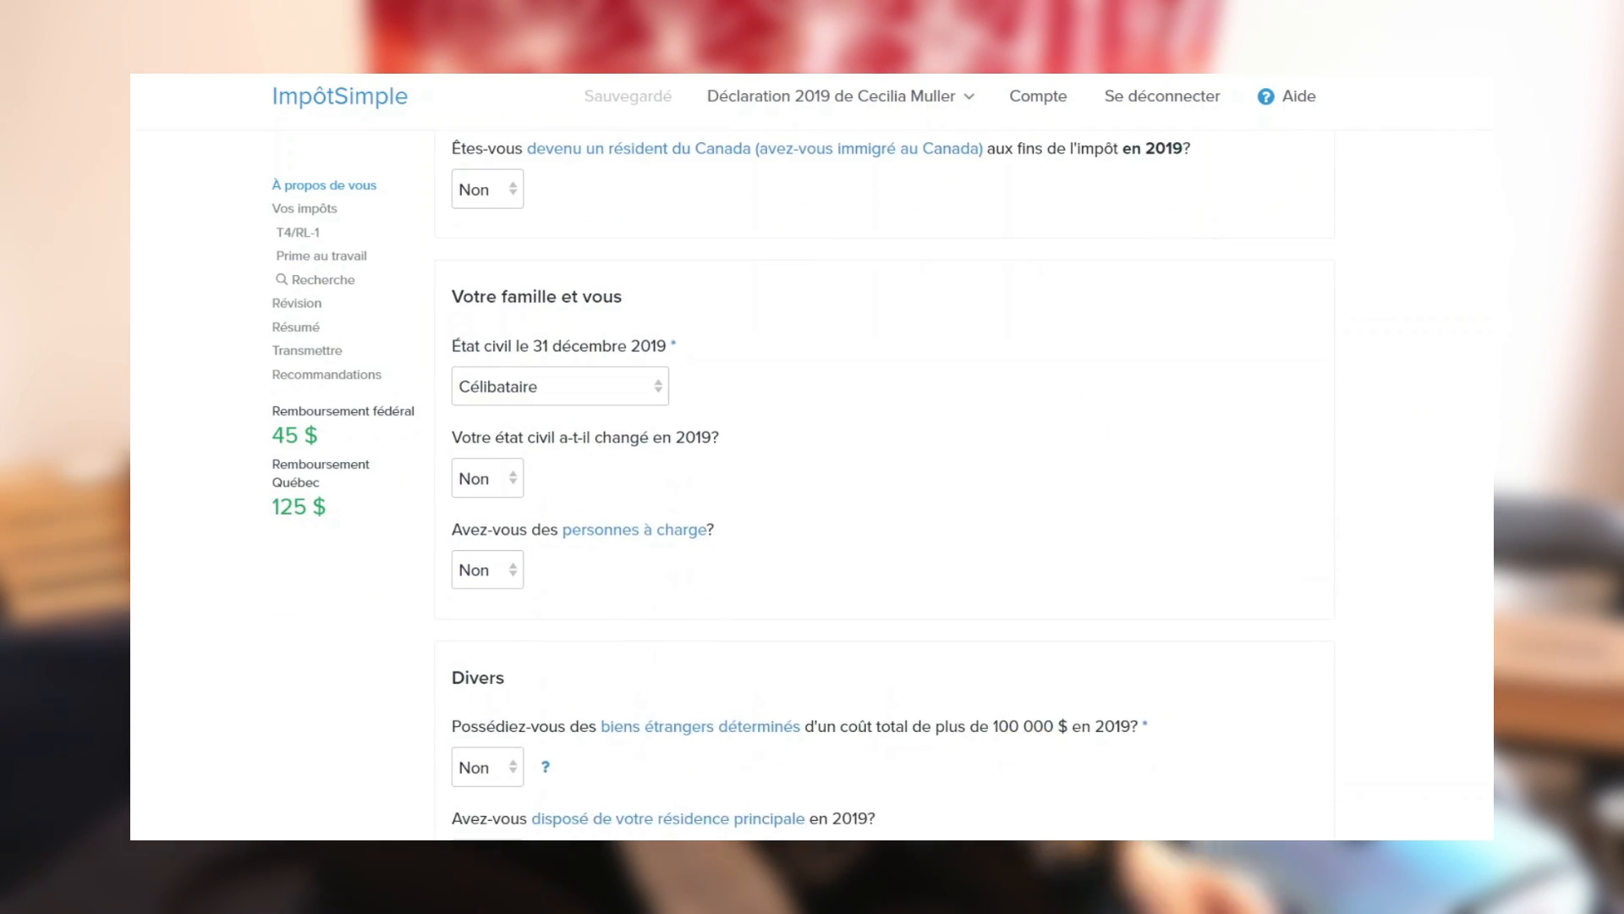
scroll(884, 484, "down", 14)
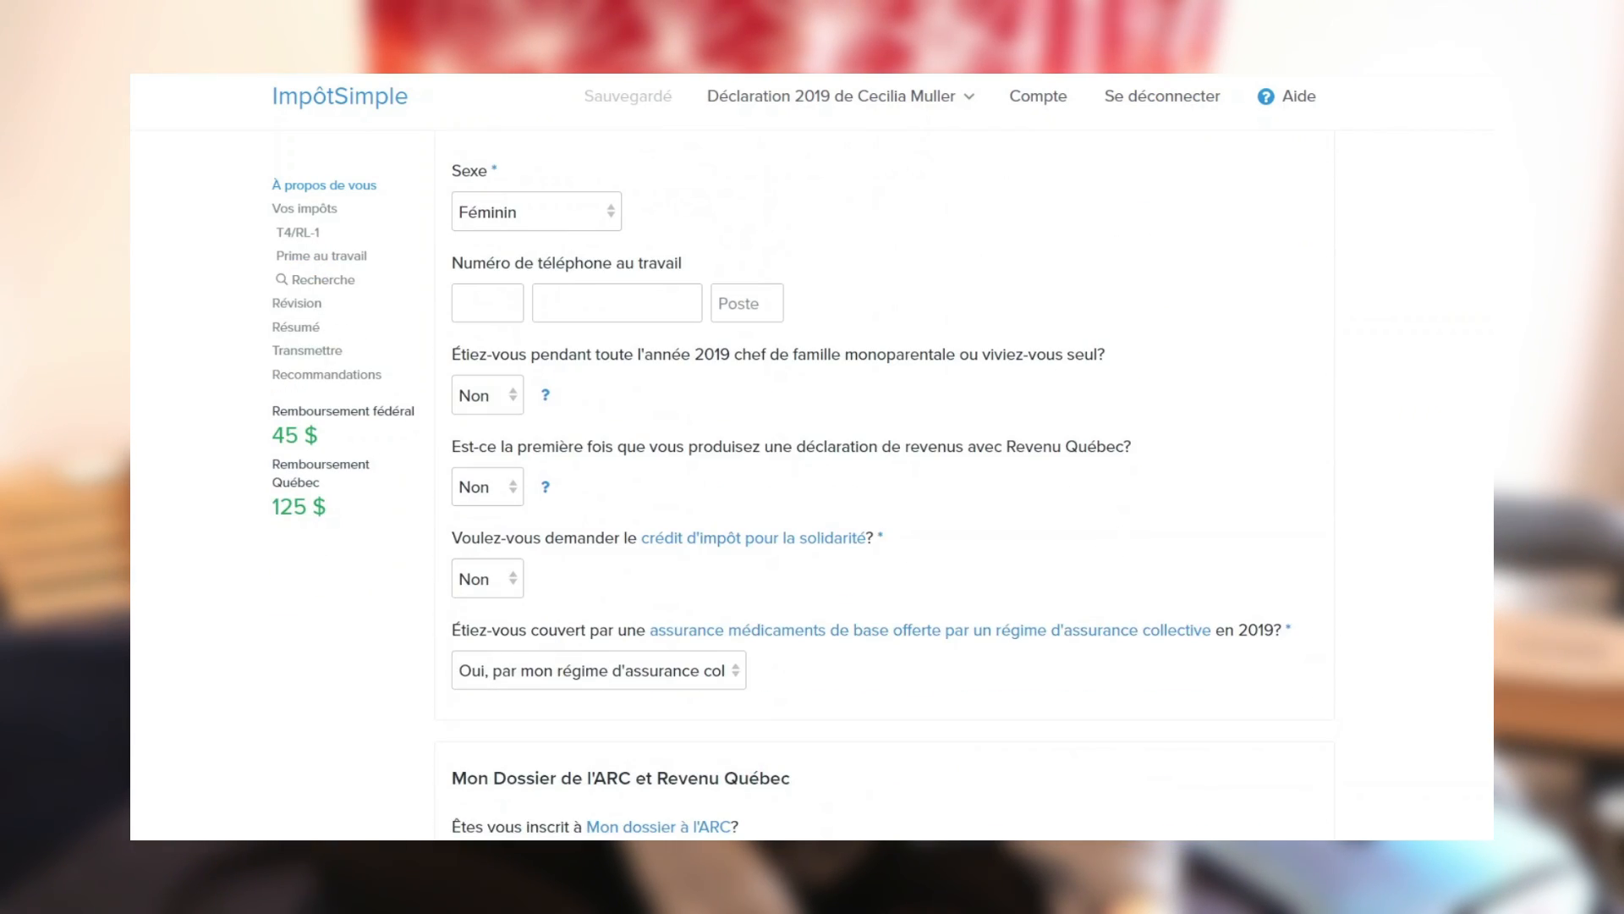
scroll(884, 485, "down", 9)
scroll(884, 485, "down", 9)
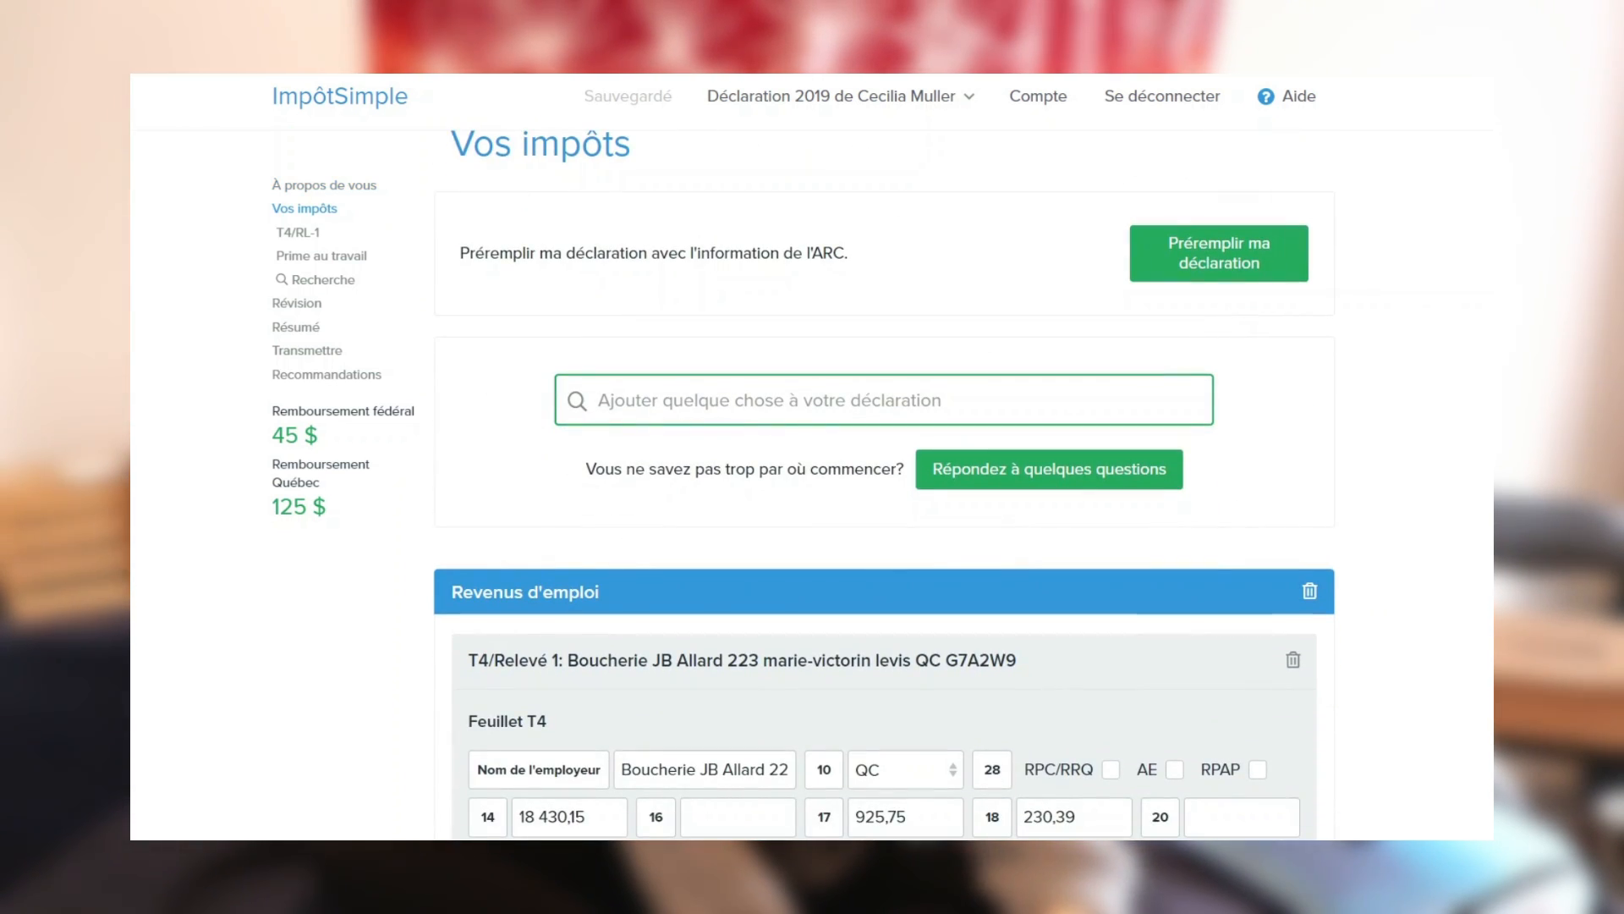
scroll(884, 485, "down", 5)
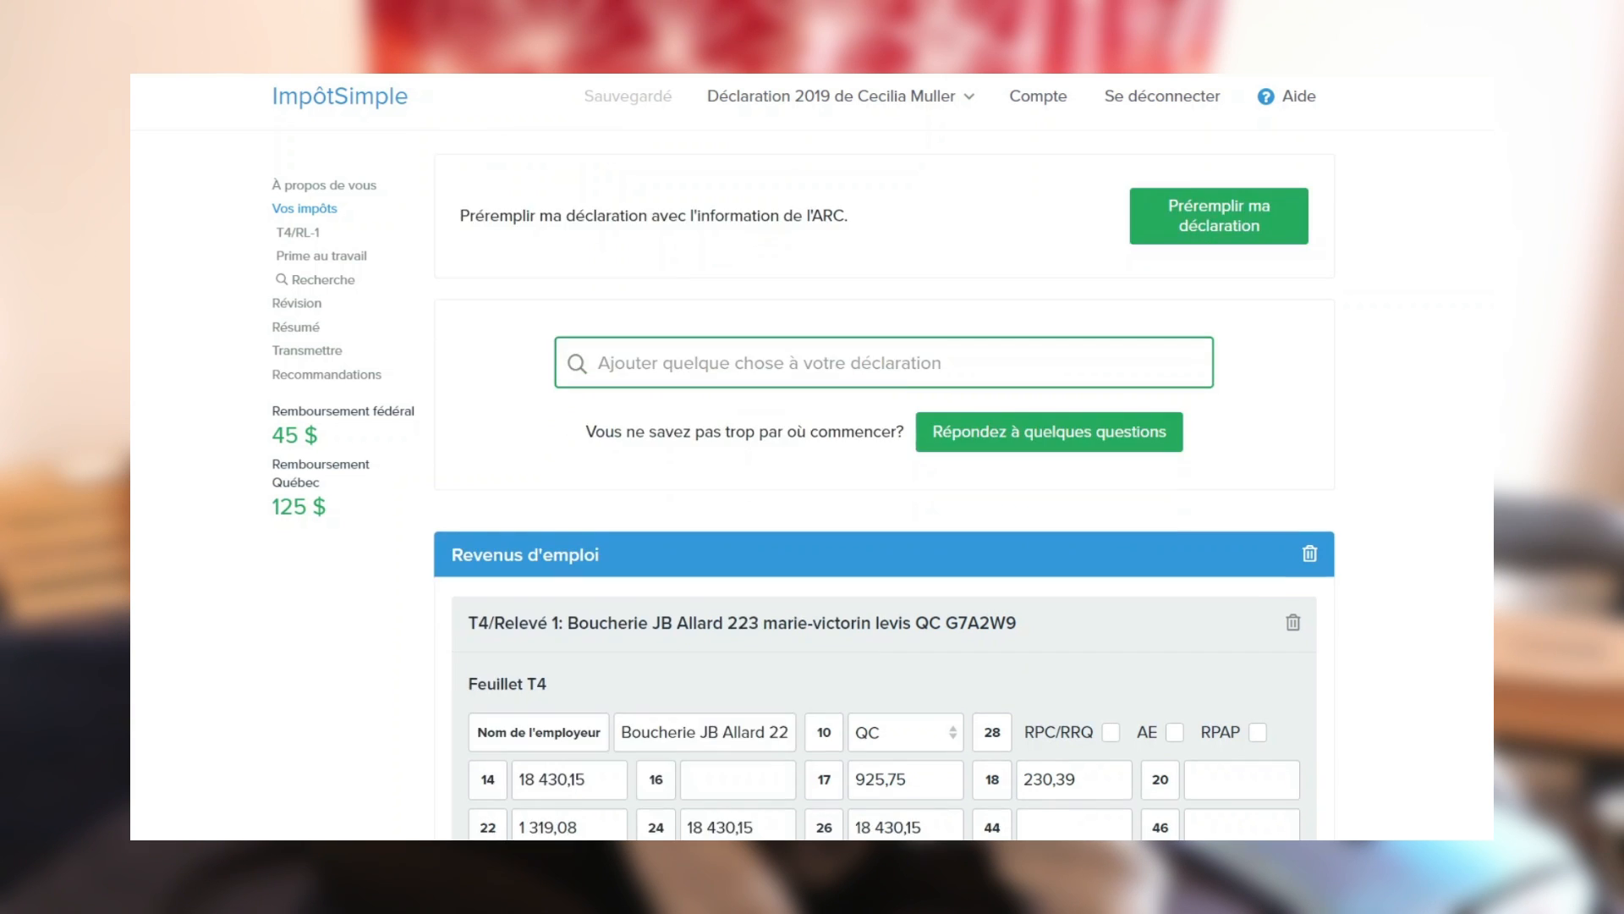
scroll(884, 485, "down", 1)
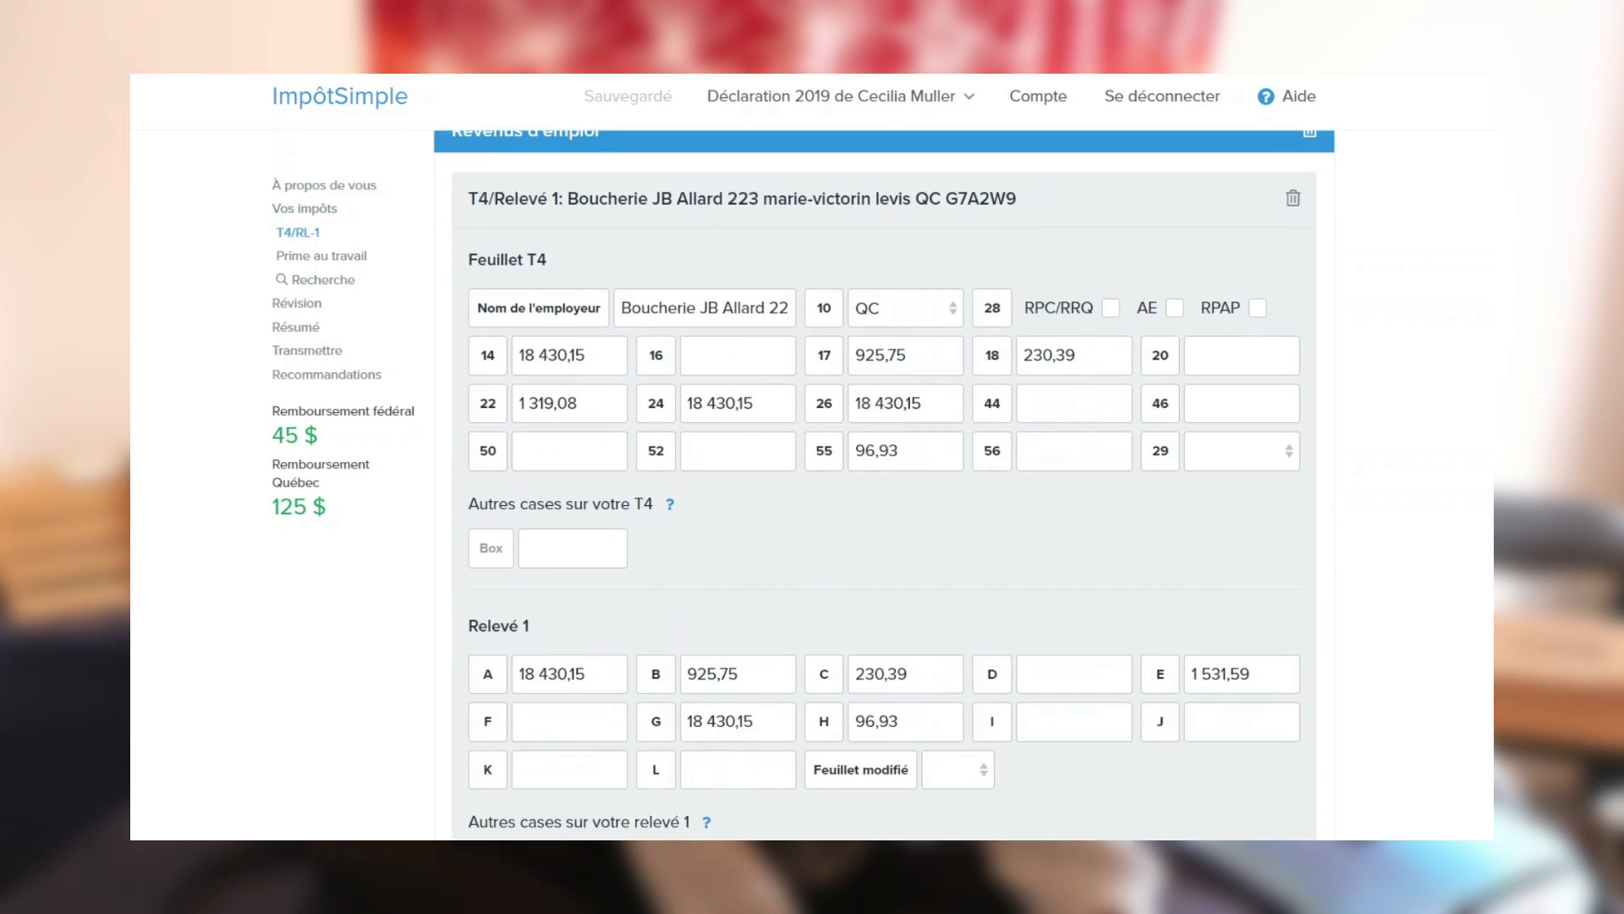
View the list of items that can be added to the return under Vos impôts, and close it.
scroll(884, 485, "up", 6)
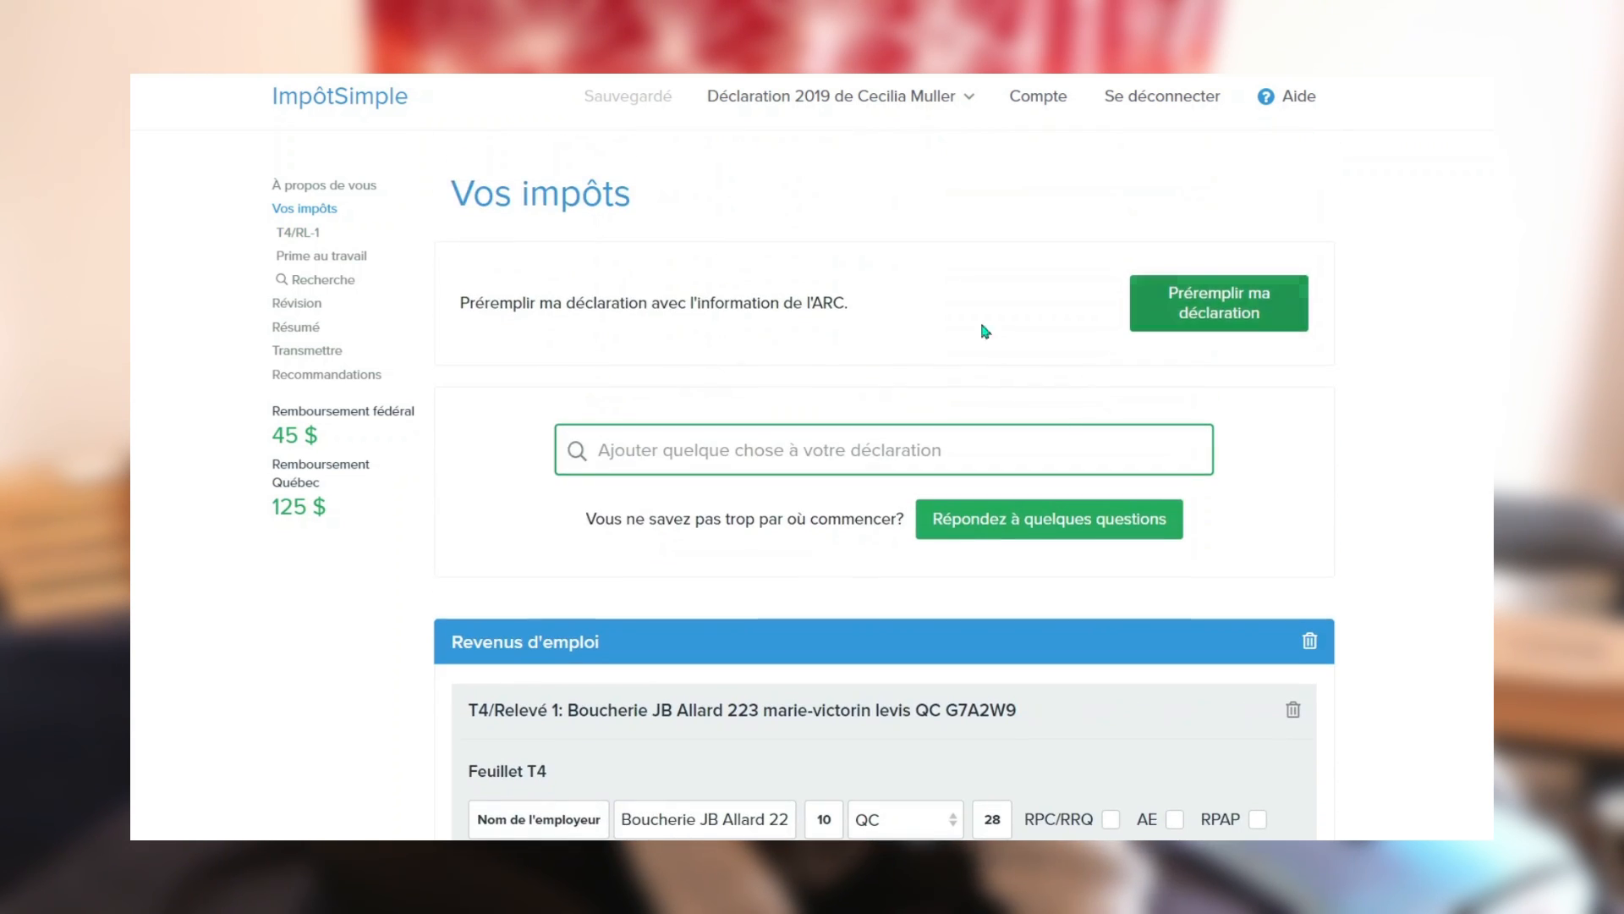
left_click(751, 448)
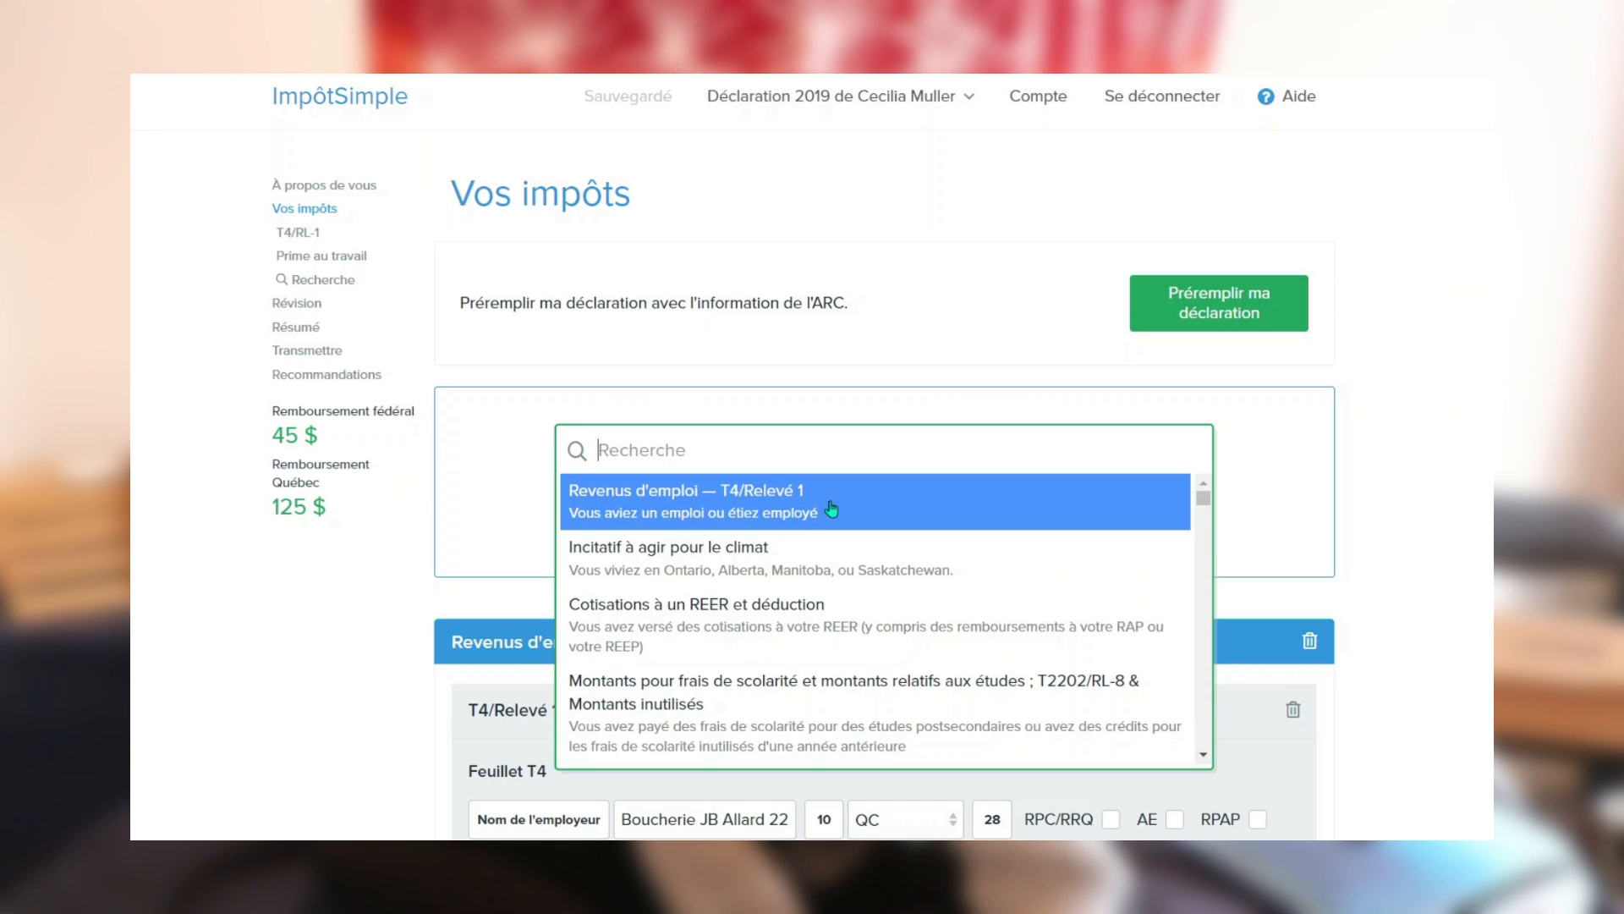
left_click(1318, 444)
Examine the T4 and Relevé 1 box amounts of both employers' slips under Revenus d'emploi.
scroll(884, 484, "down", 6)
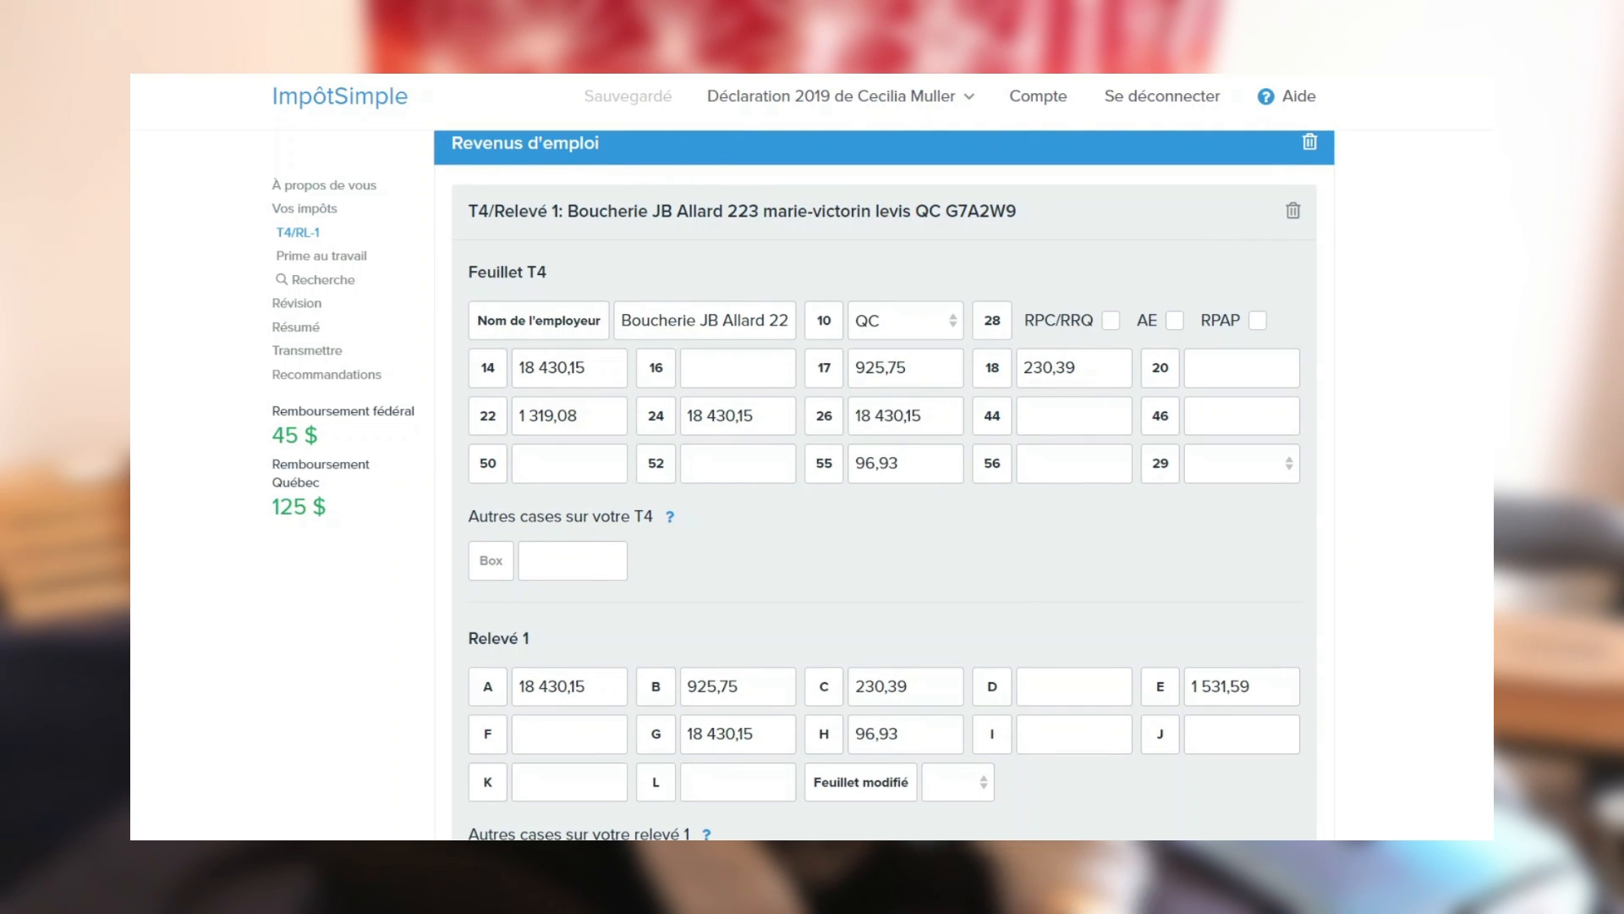
scroll(884, 485, "down", 1)
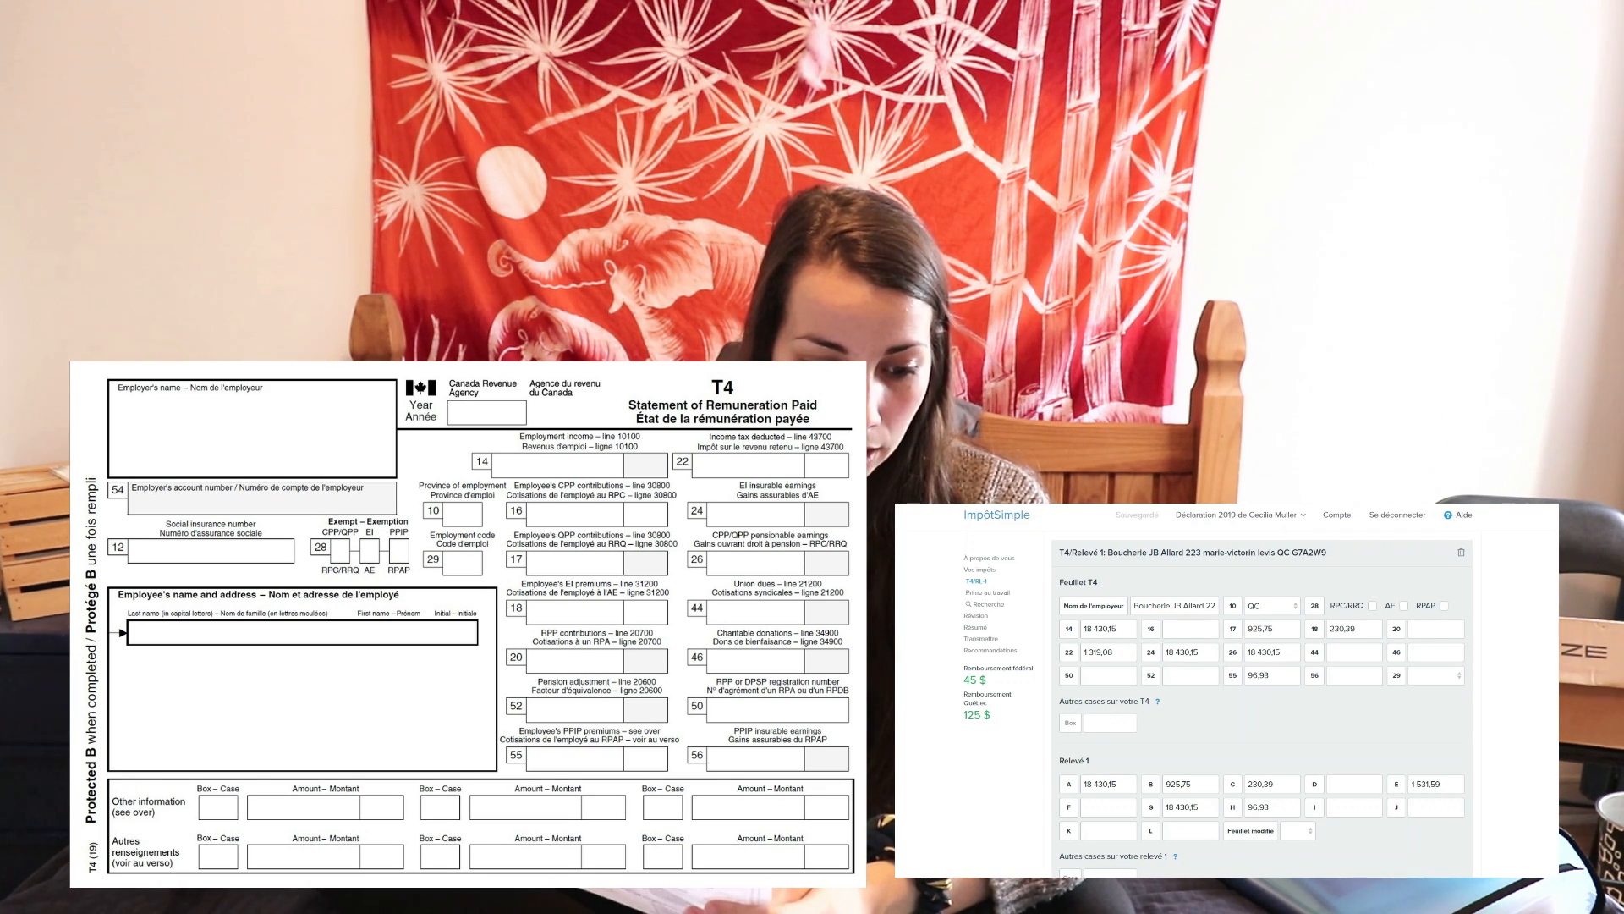
scroll(1261, 702, "down", 4)
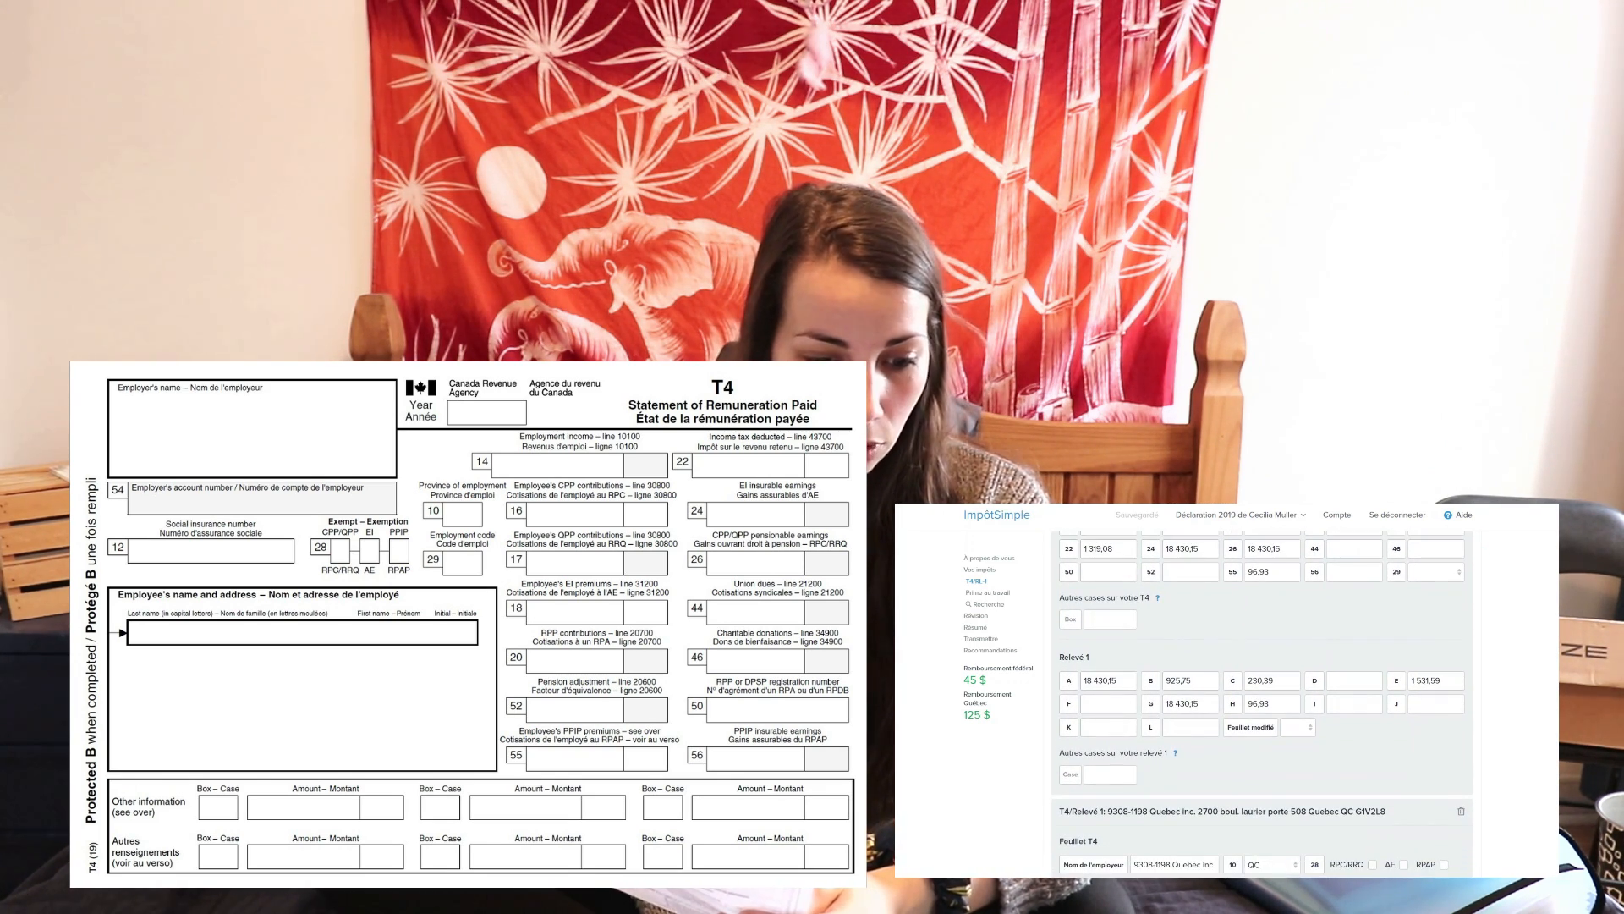
scroll(1261, 702, "down", 2)
scroll(1260, 702, "down", 5)
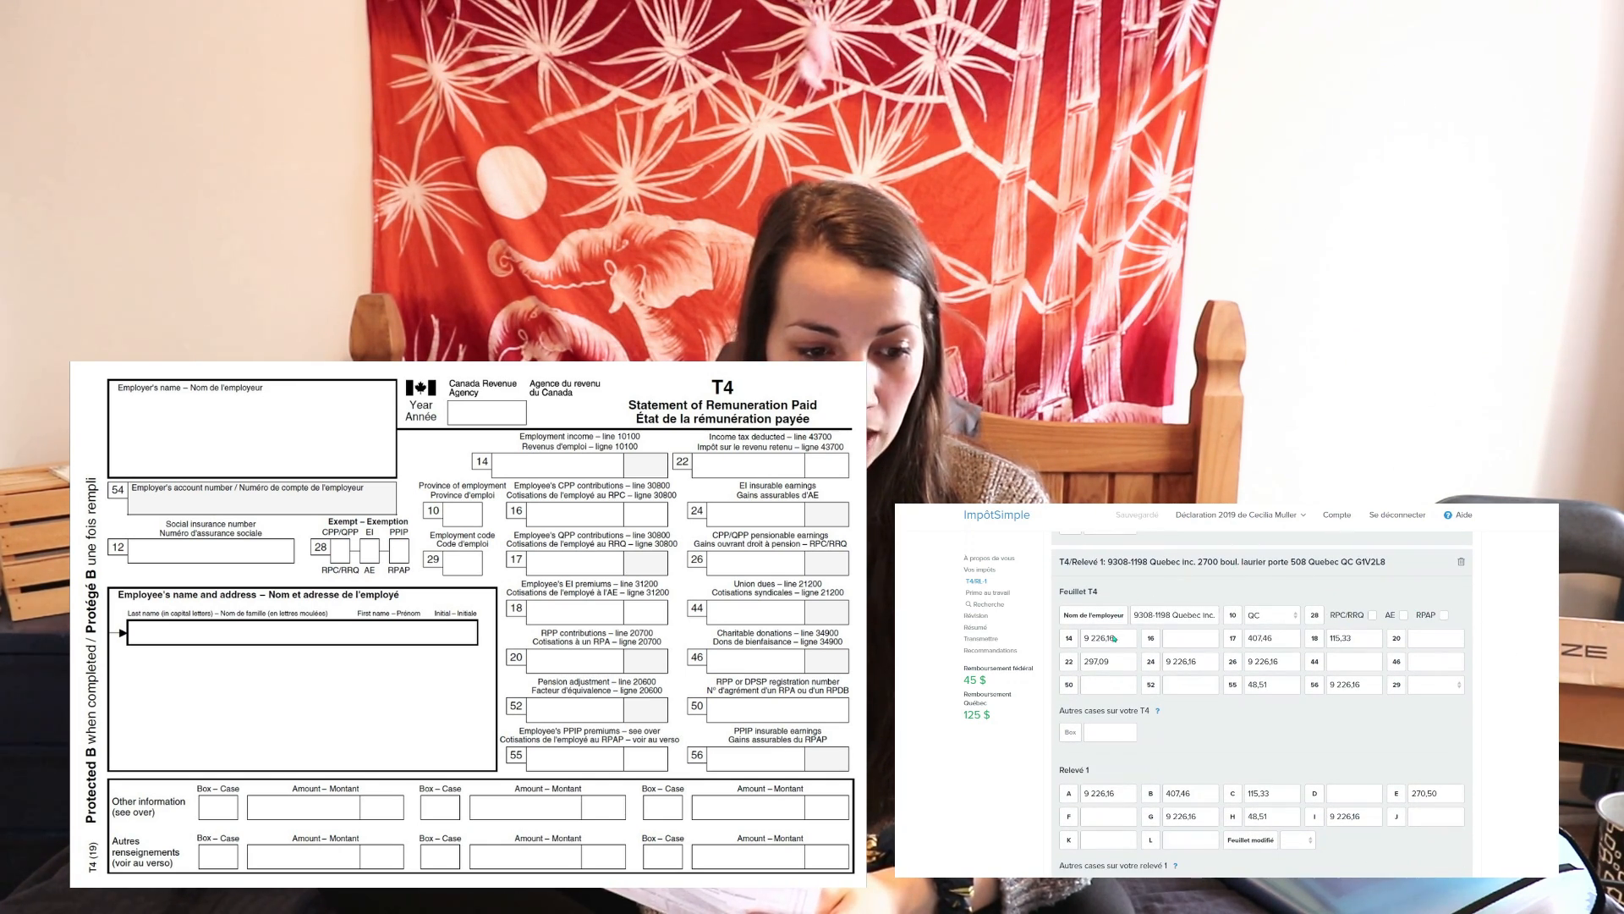
scroll(1261, 703, "down", 3)
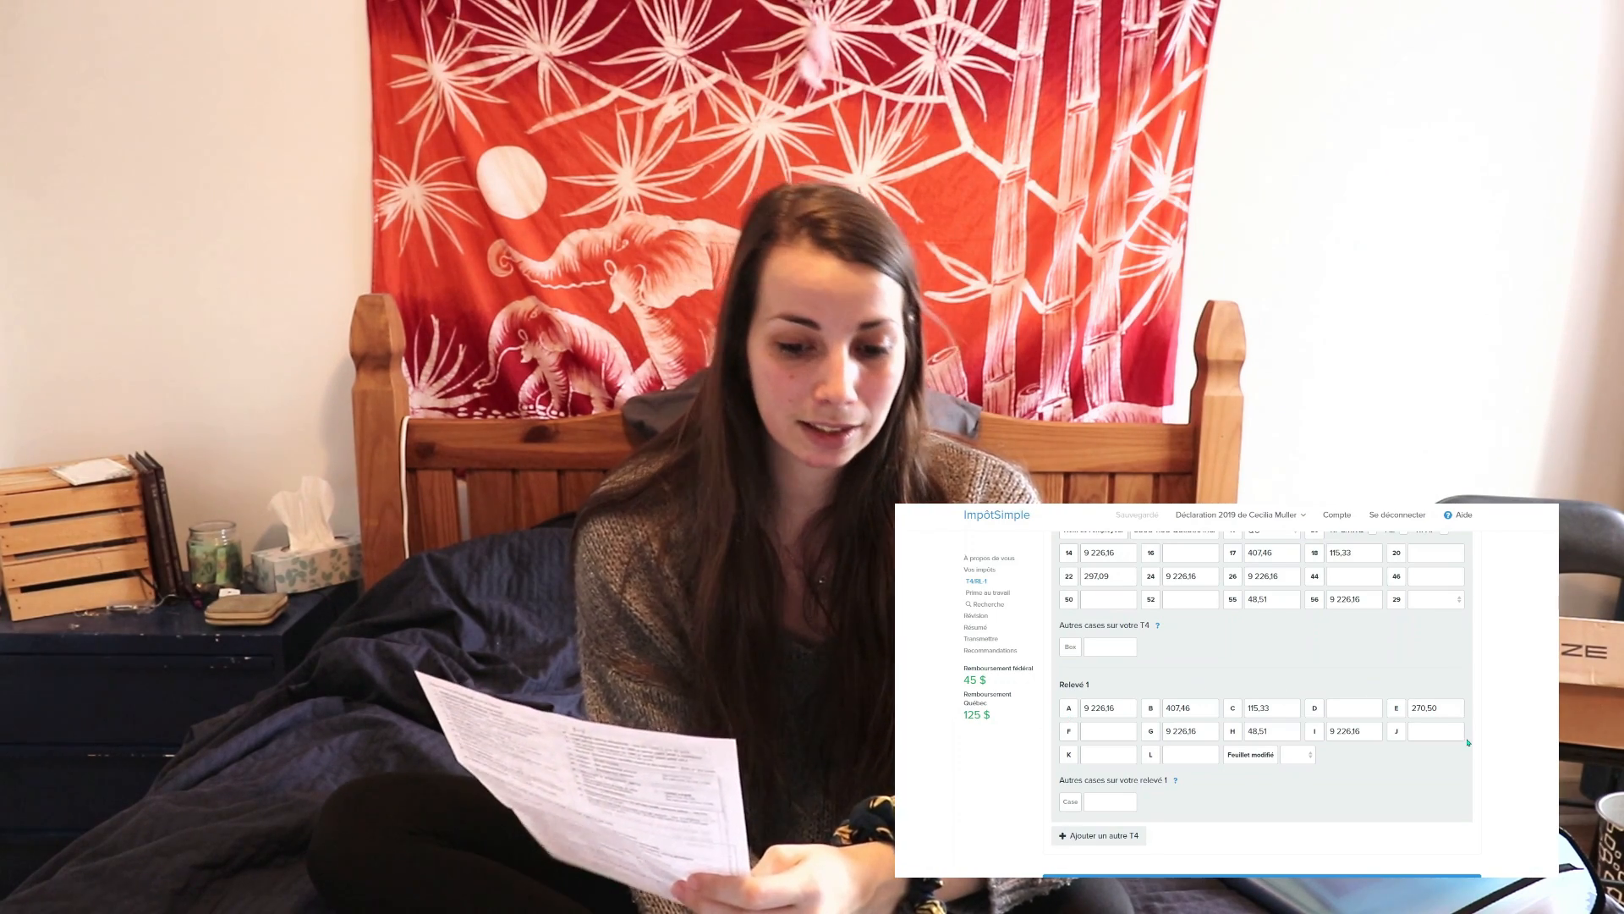
Open the T1 et Annexe 1 form among the Résumé documents and look through it to its last page.
scroll(1262, 705, "down", 5)
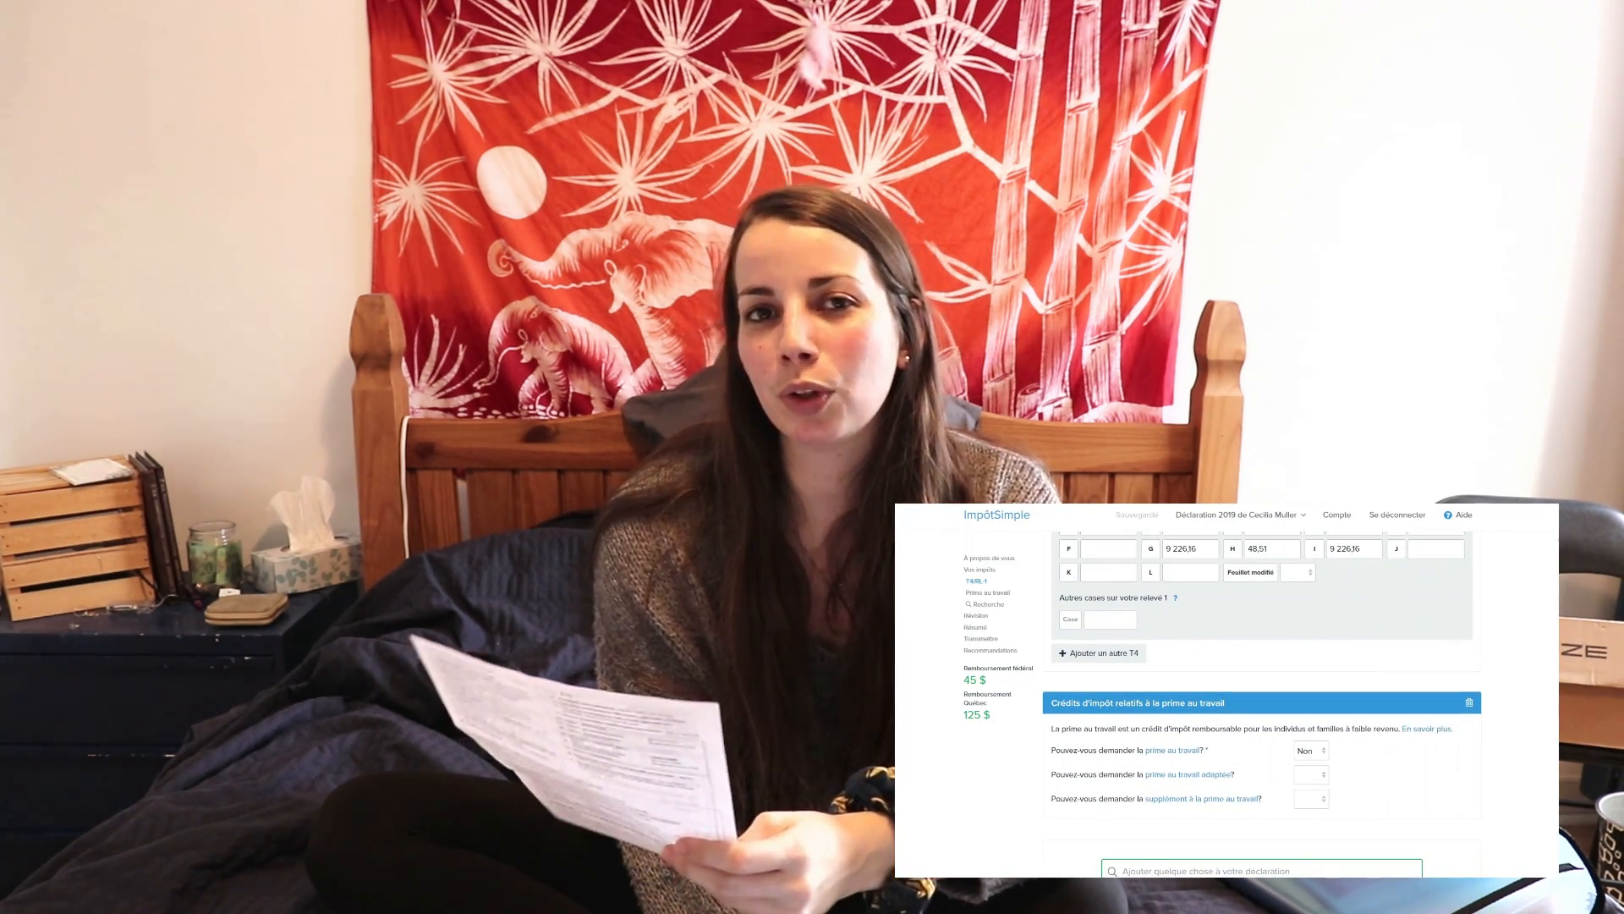
scroll(1262, 704, "down", 2)
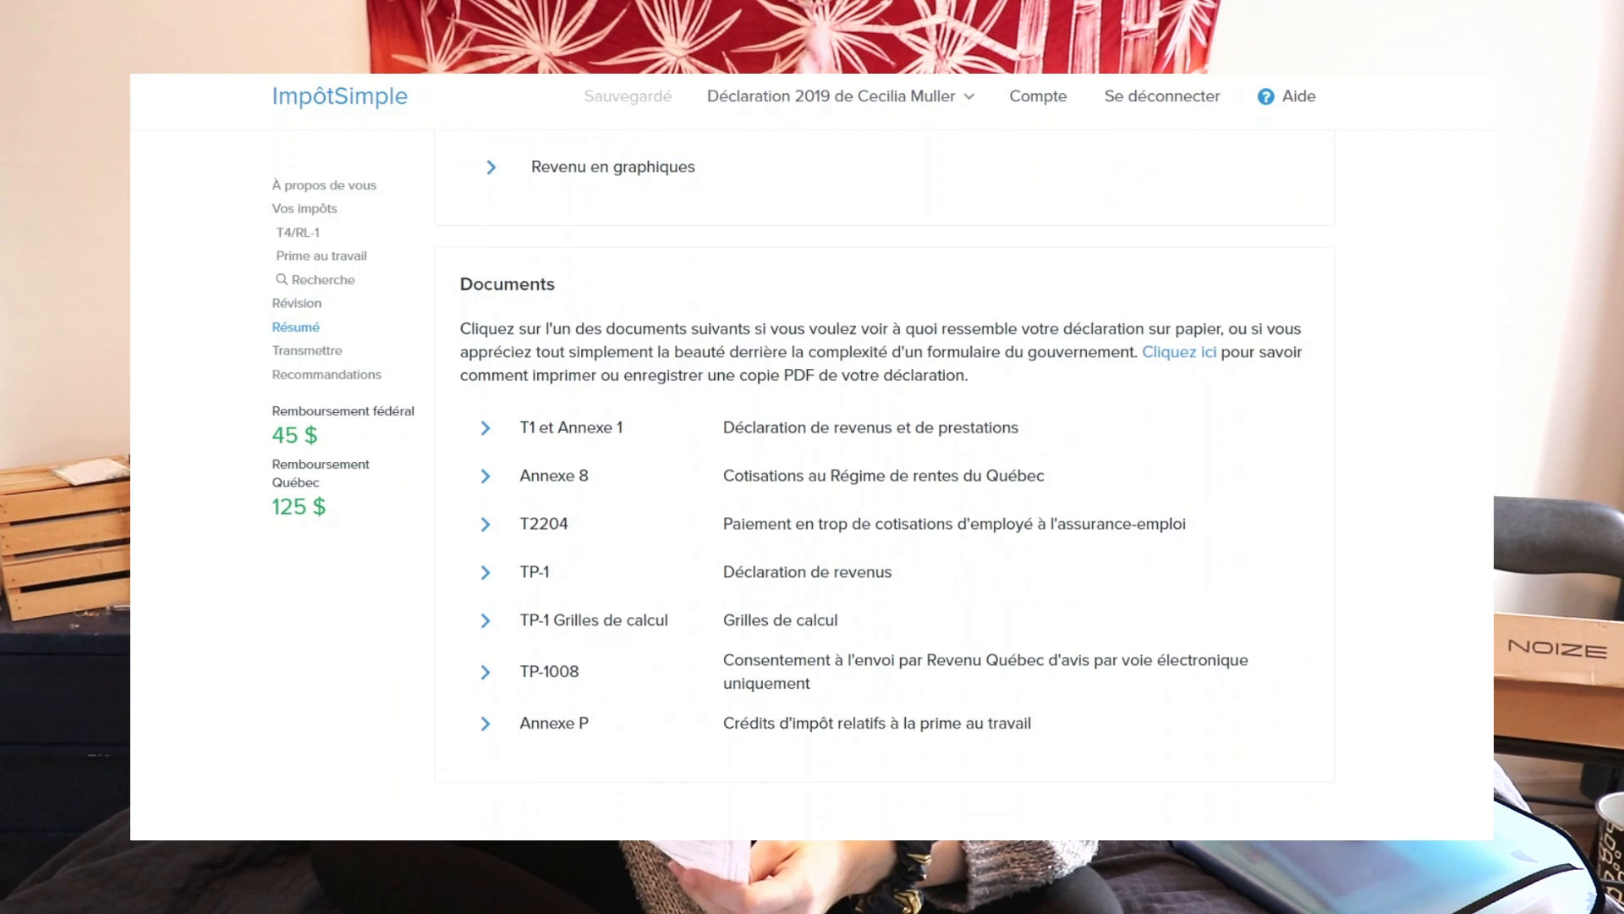
scroll(880, 381, "down", 2)
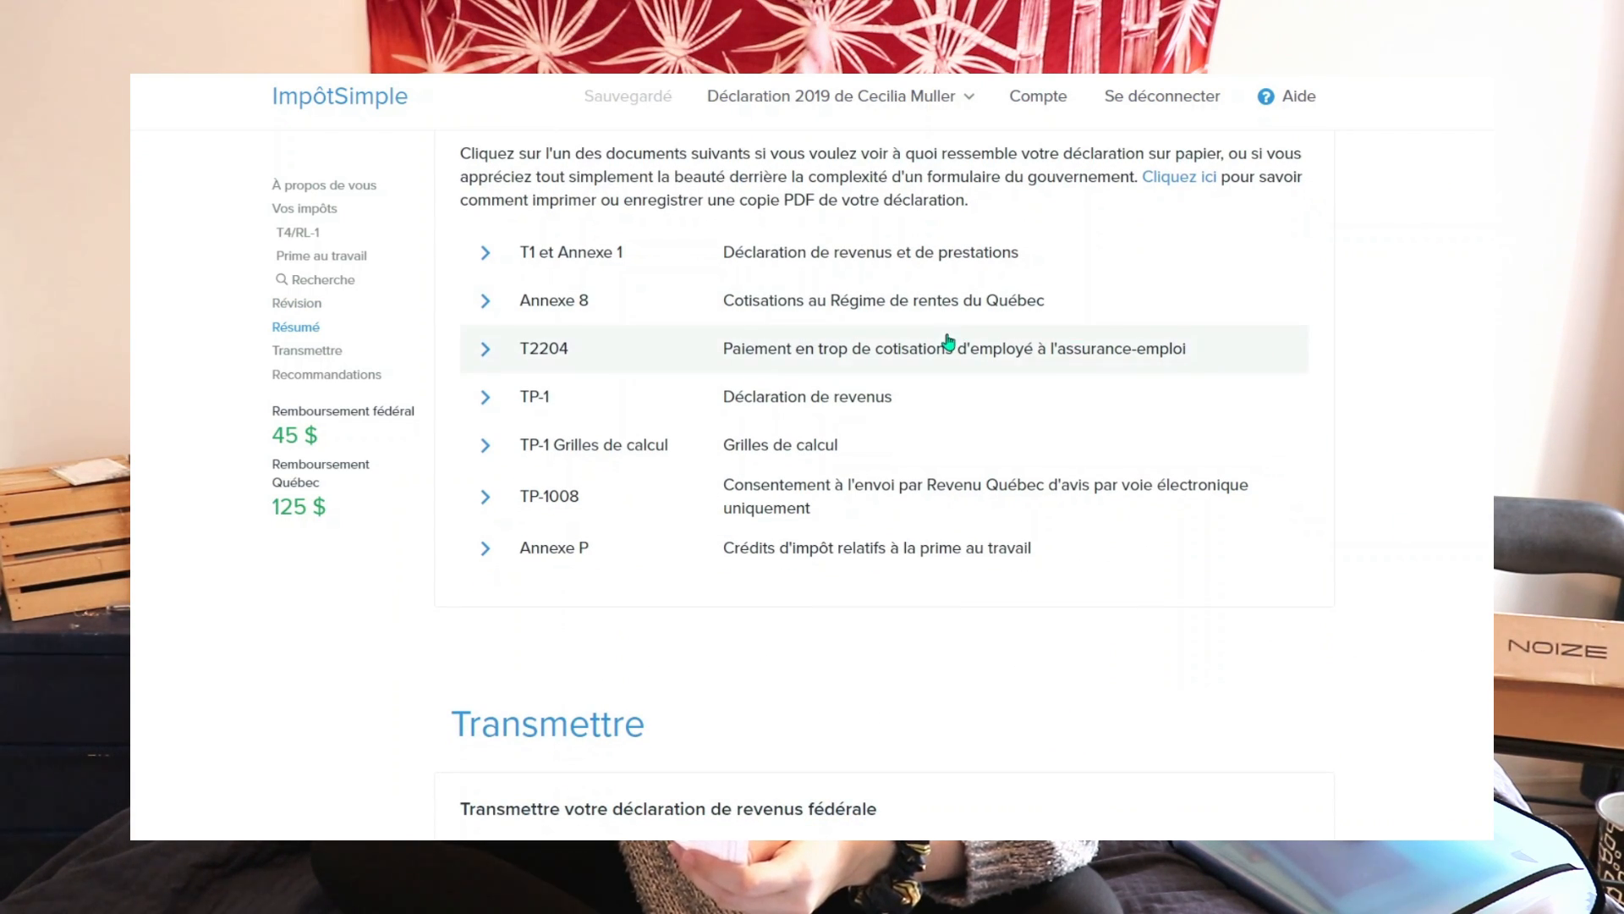
left_click(596, 253)
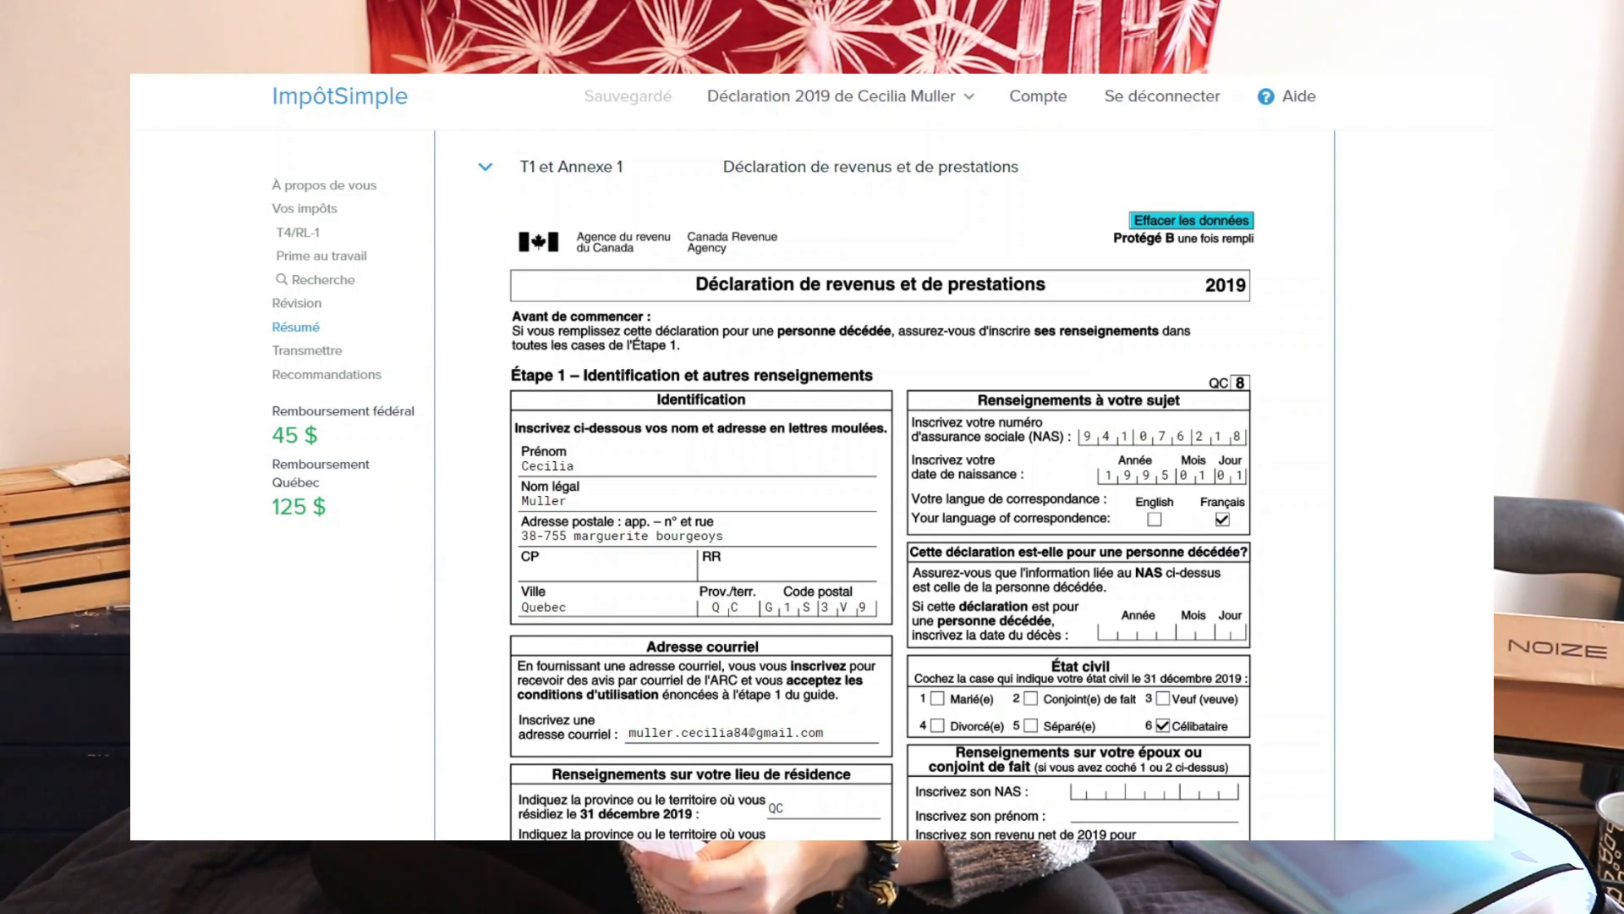
scroll(880, 507, "down", 20)
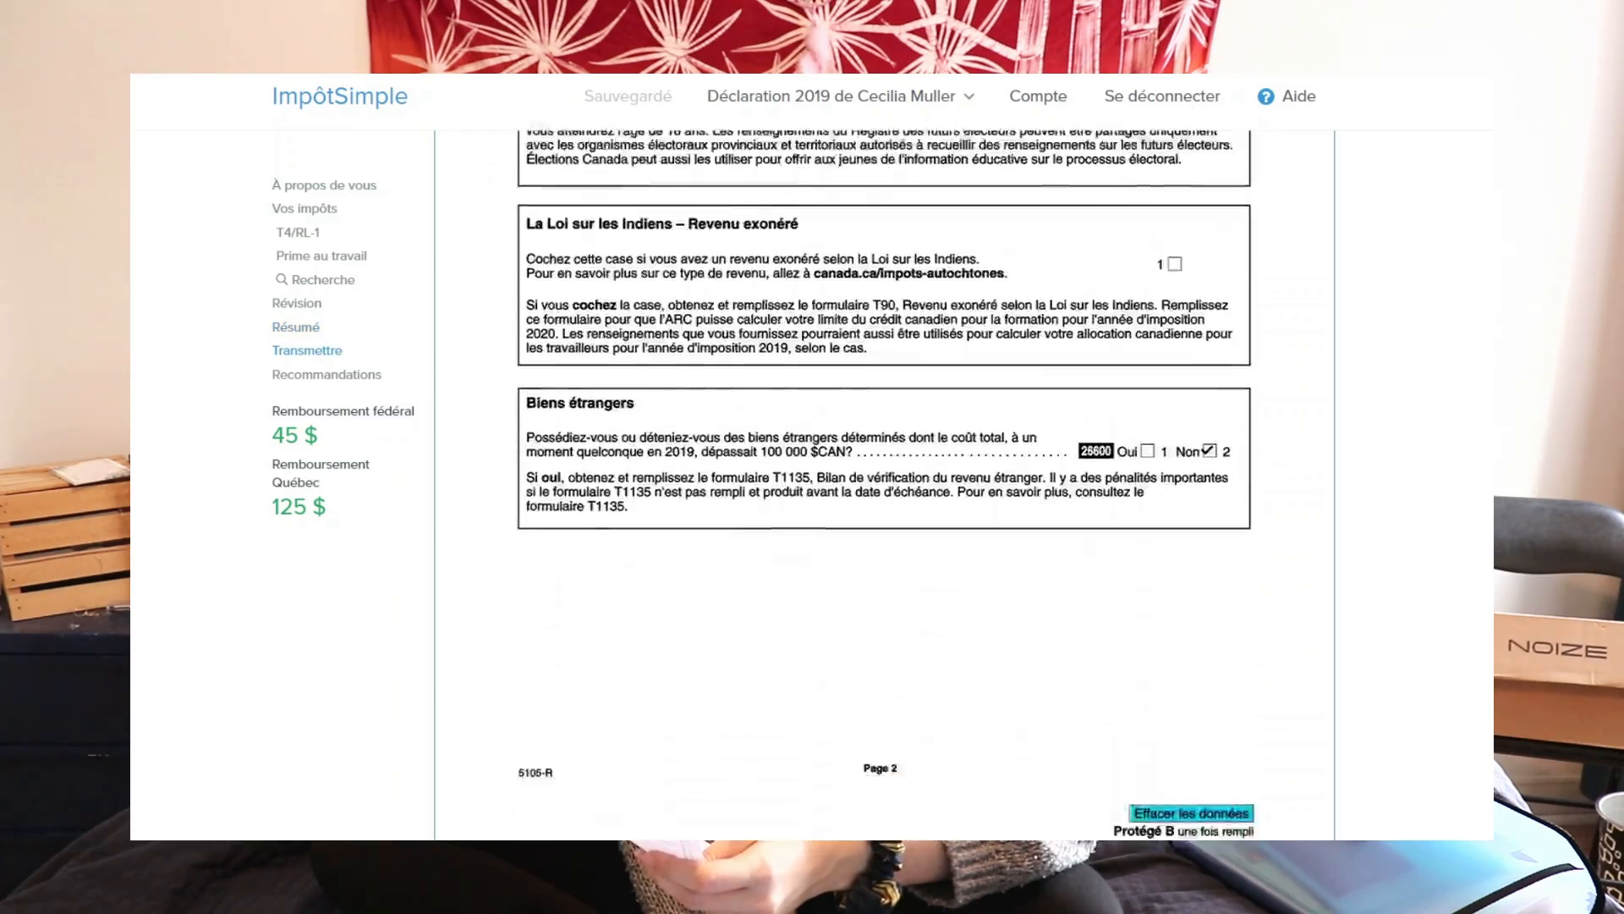
scroll(880, 507, "down", 20)
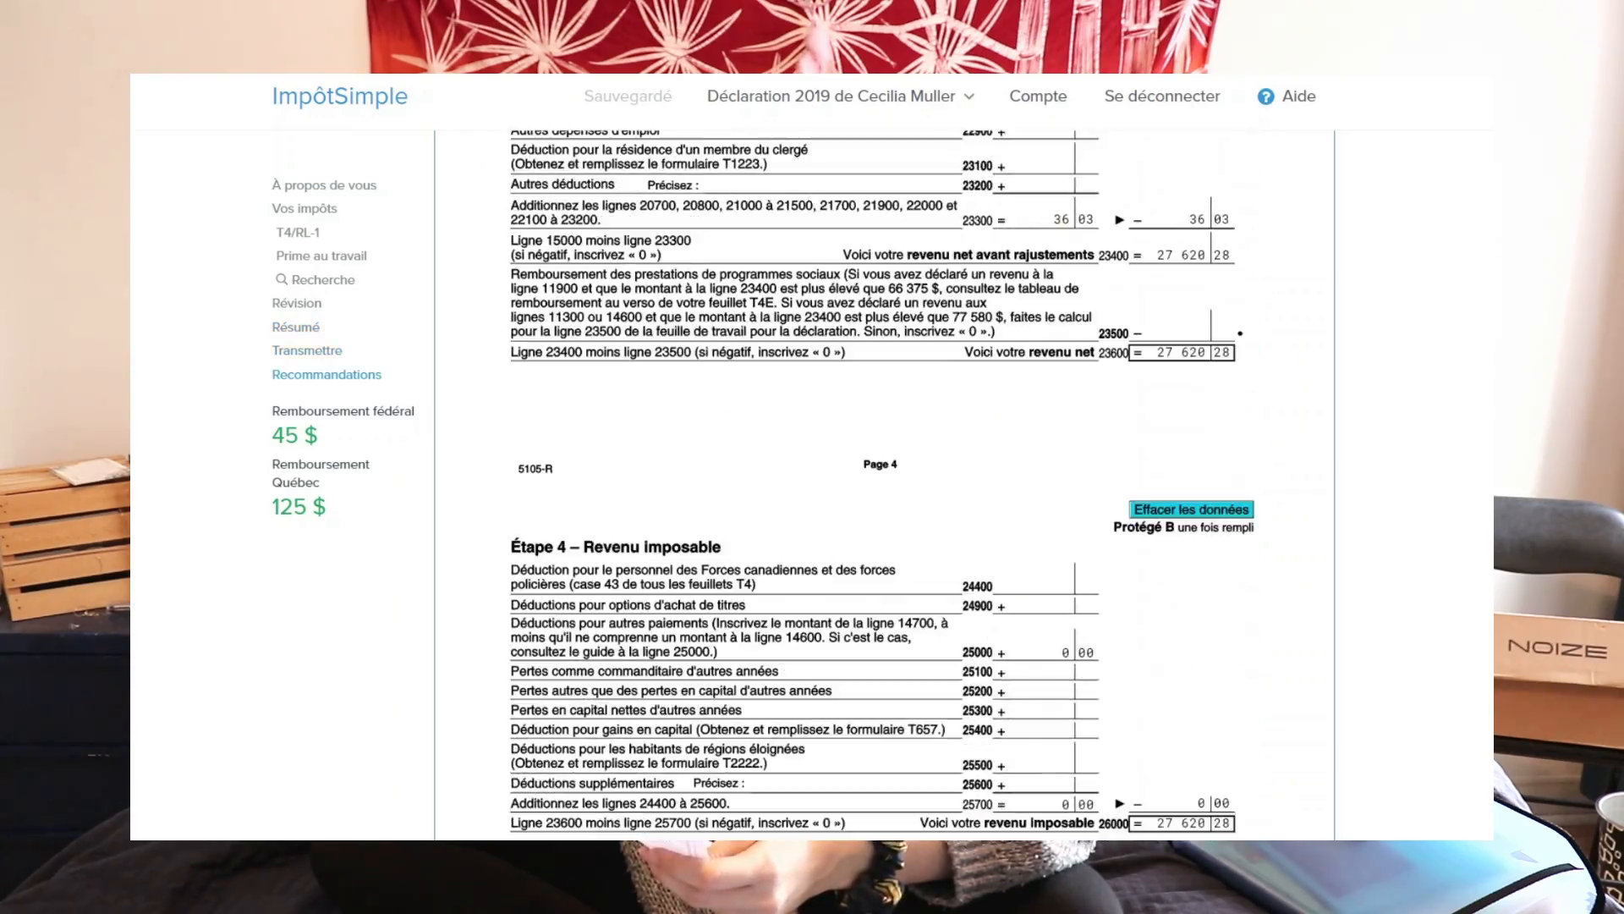
scroll(880, 507, "down", 20)
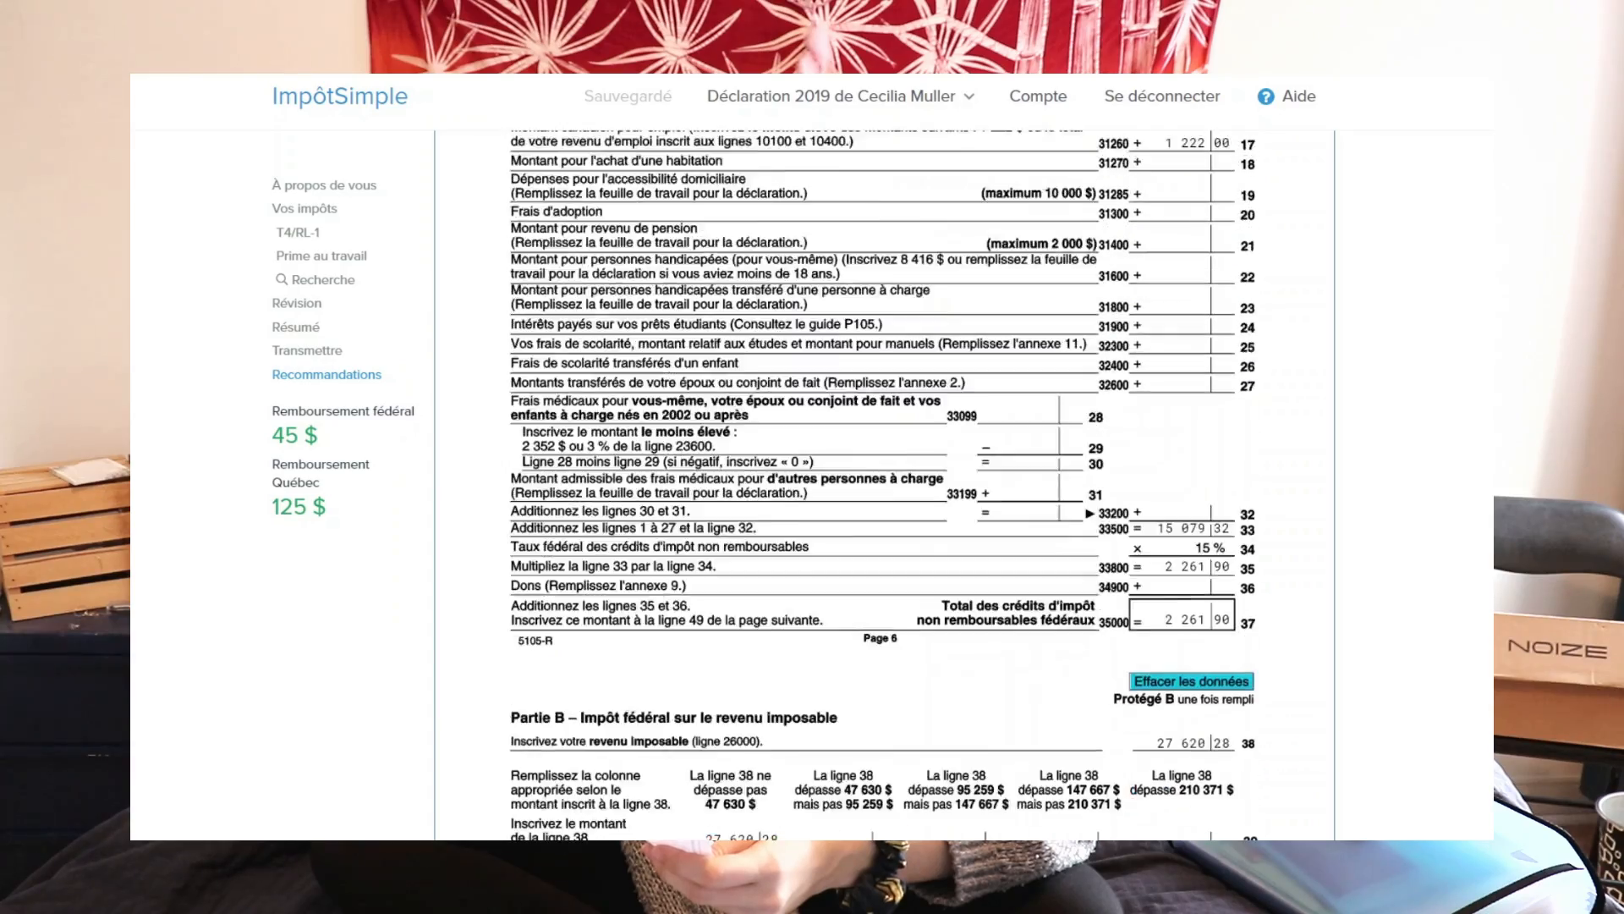
scroll(880, 507, "down", 20)
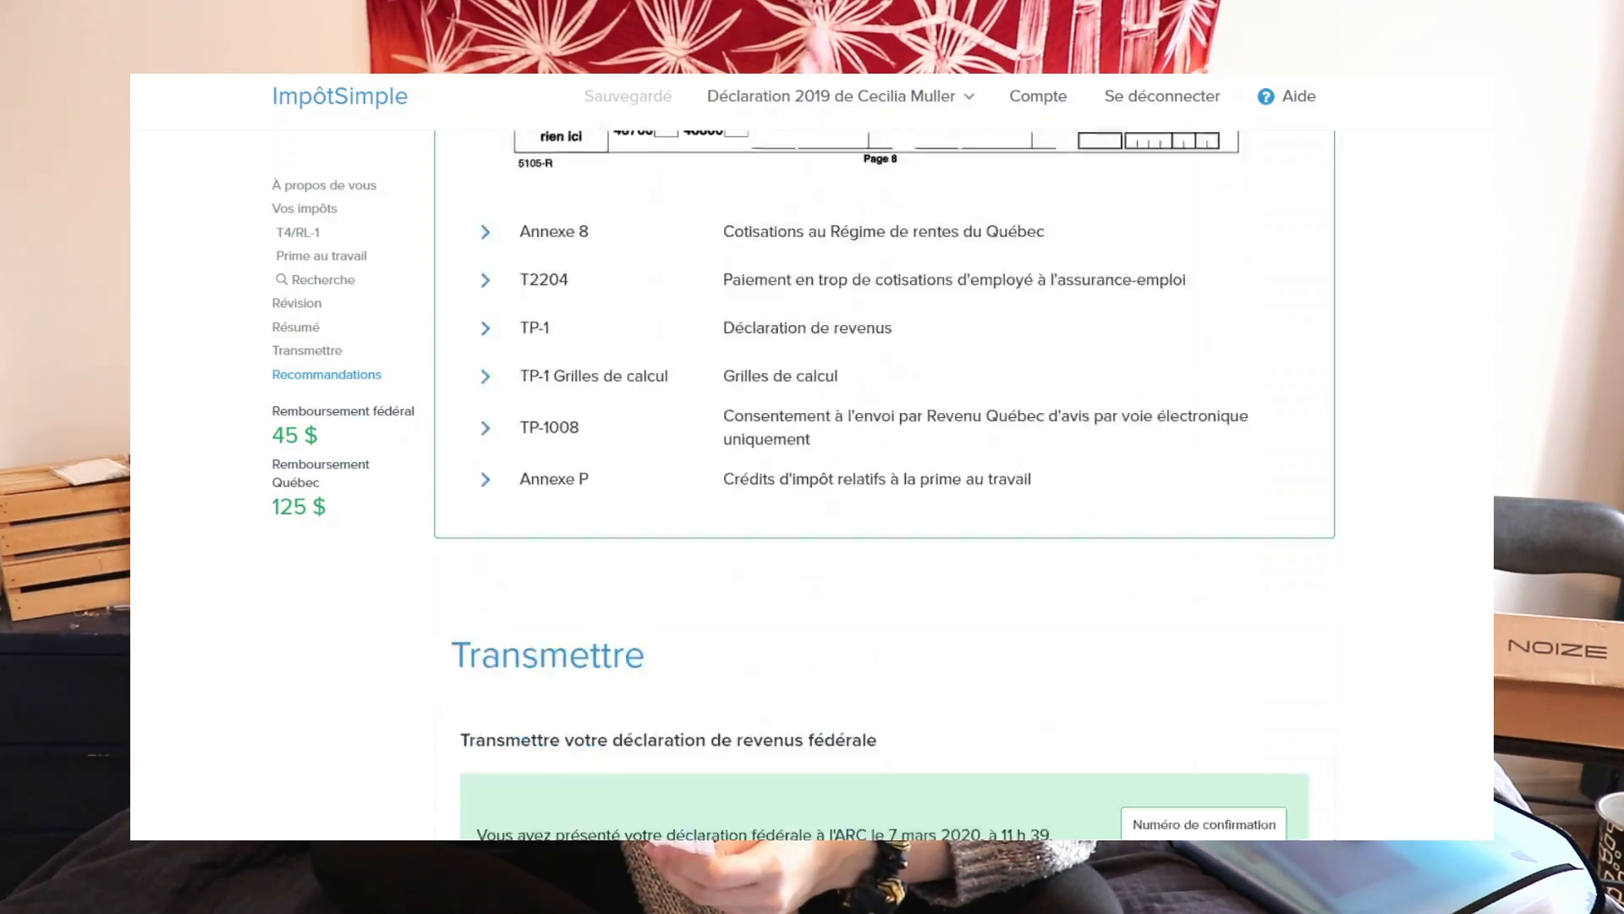
scroll(880, 507, "up", 10)
scroll(880, 507, "down", 4)
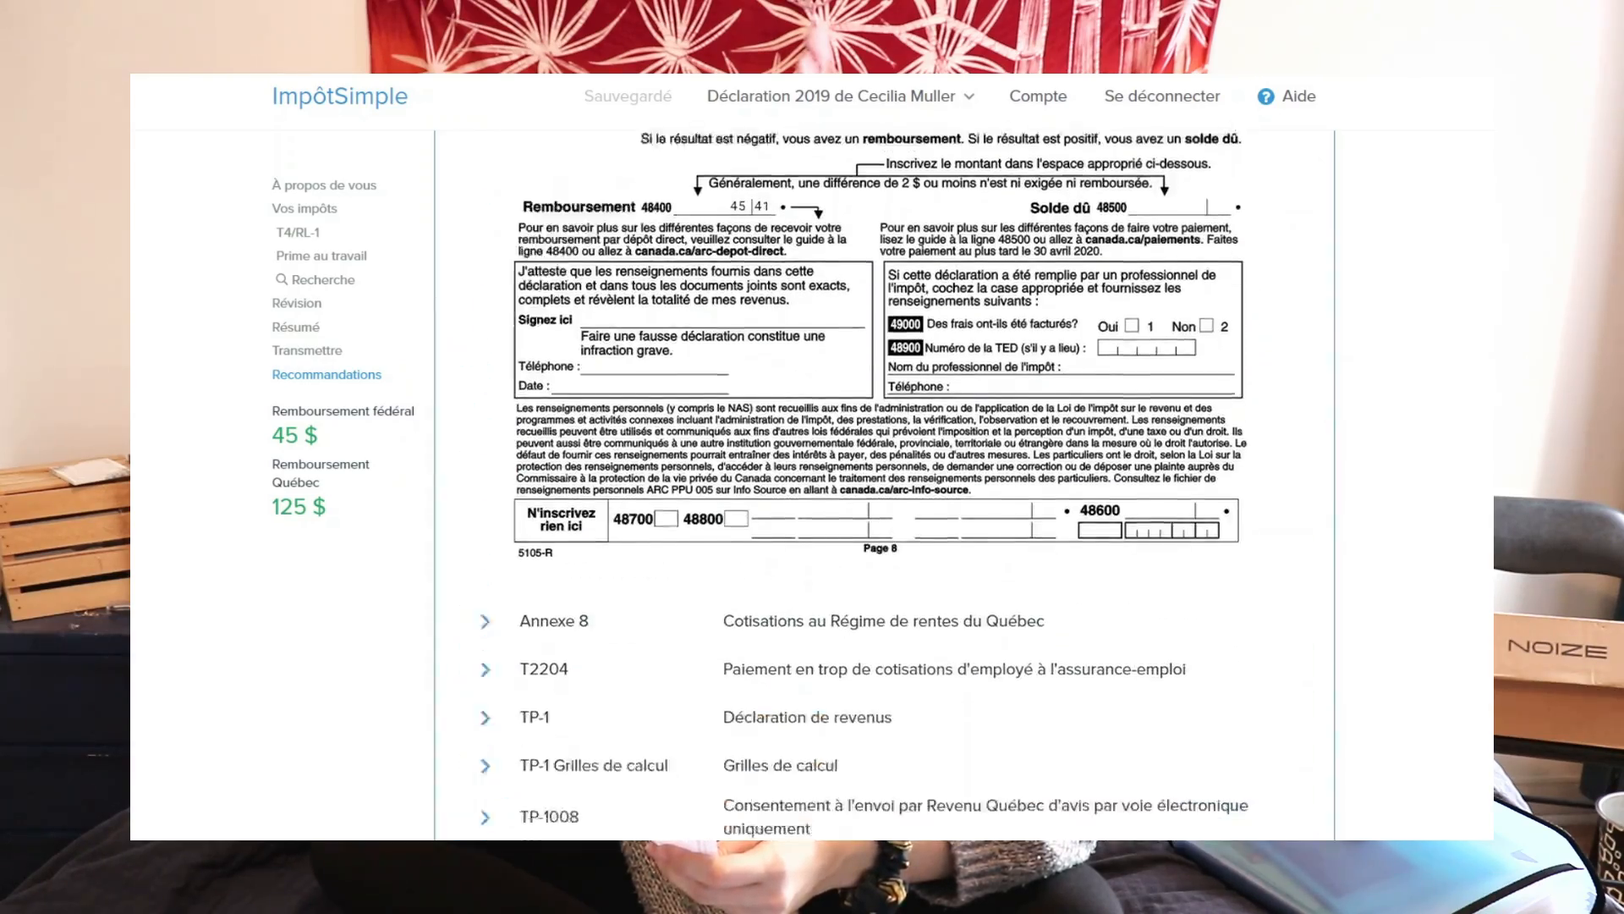
Open and skim the Annexe 8 form, and check the federal and Québec submission sections under Transmettre.
scroll(700, 486, "down", 2)
left_click(646, 366)
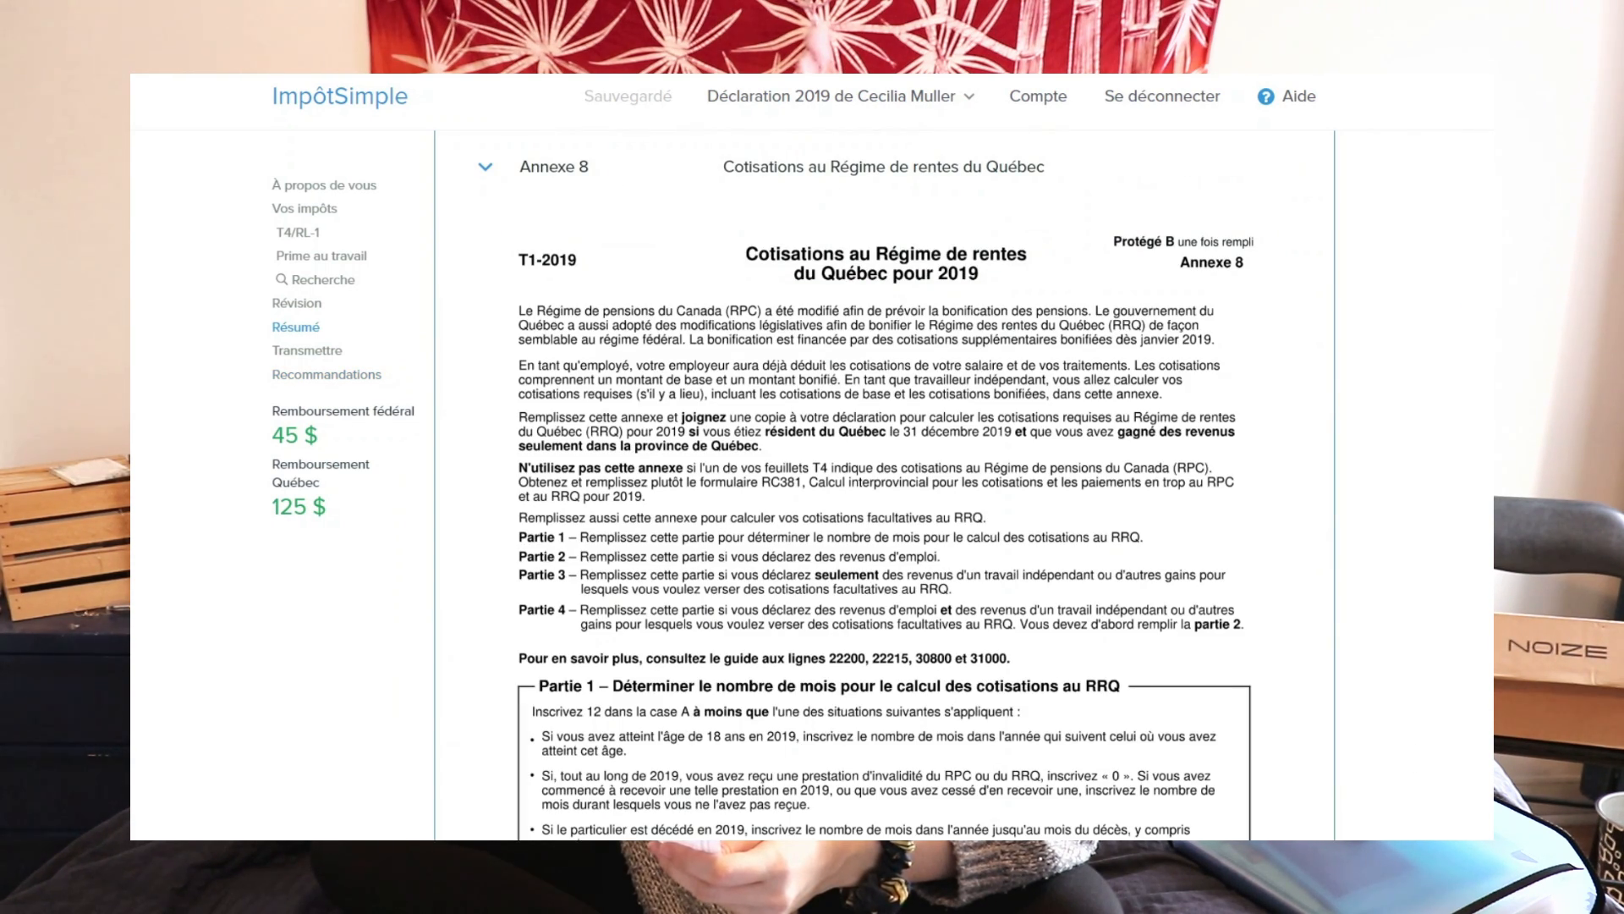
scroll(884, 482, "down", 15)
scroll(884, 482, "down", 15)
scroll(884, 482, "down", 15)
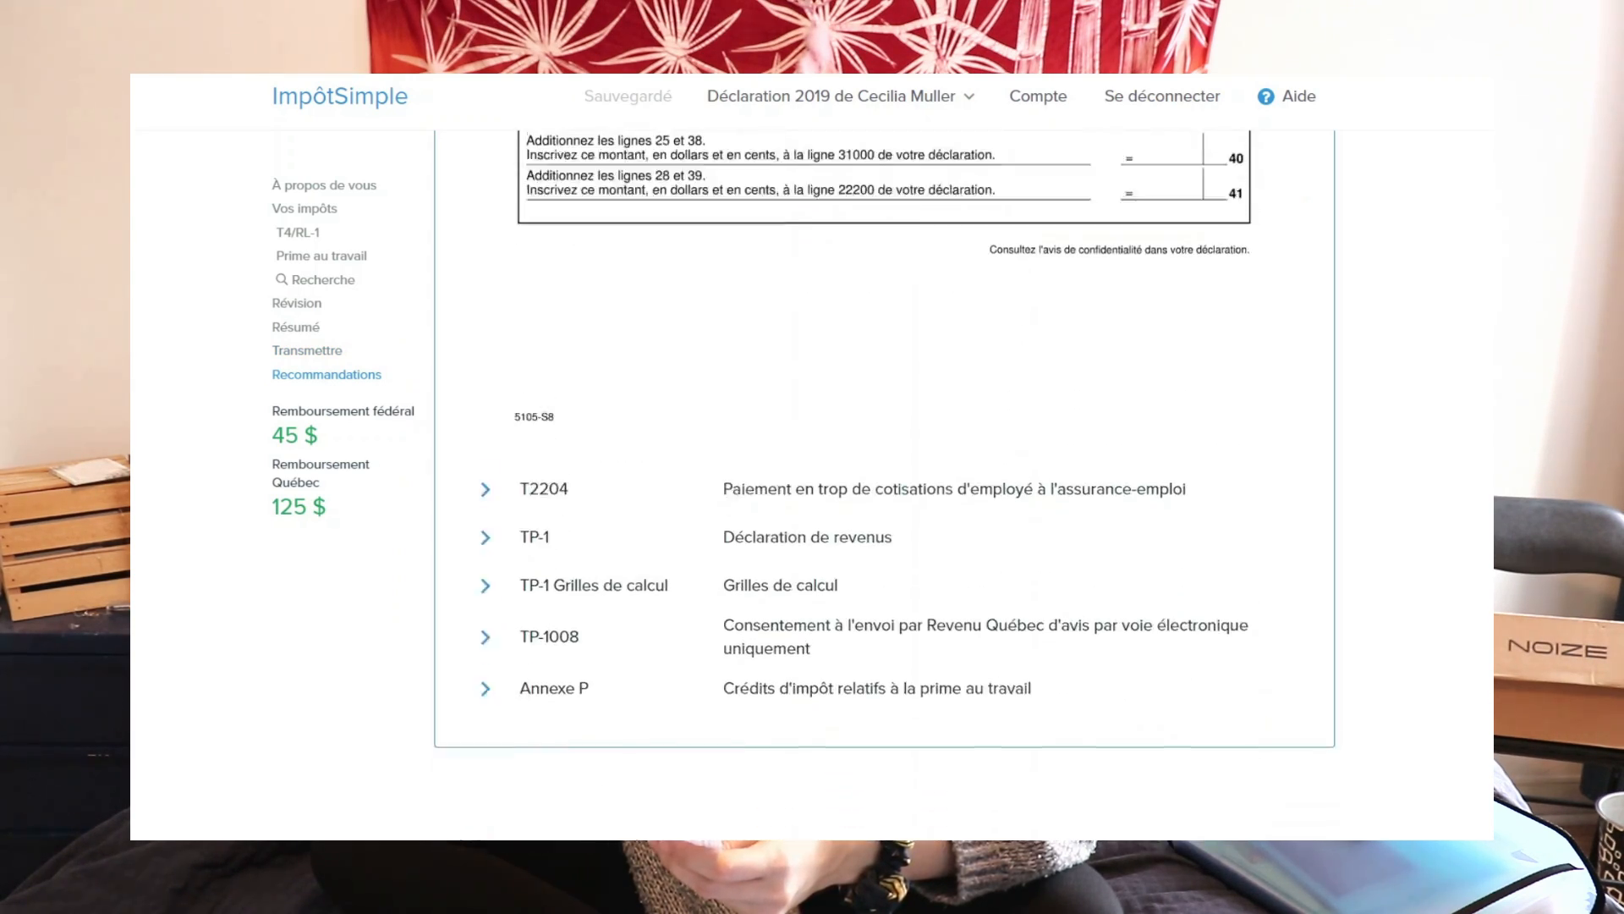
scroll(884, 482, "down", 10)
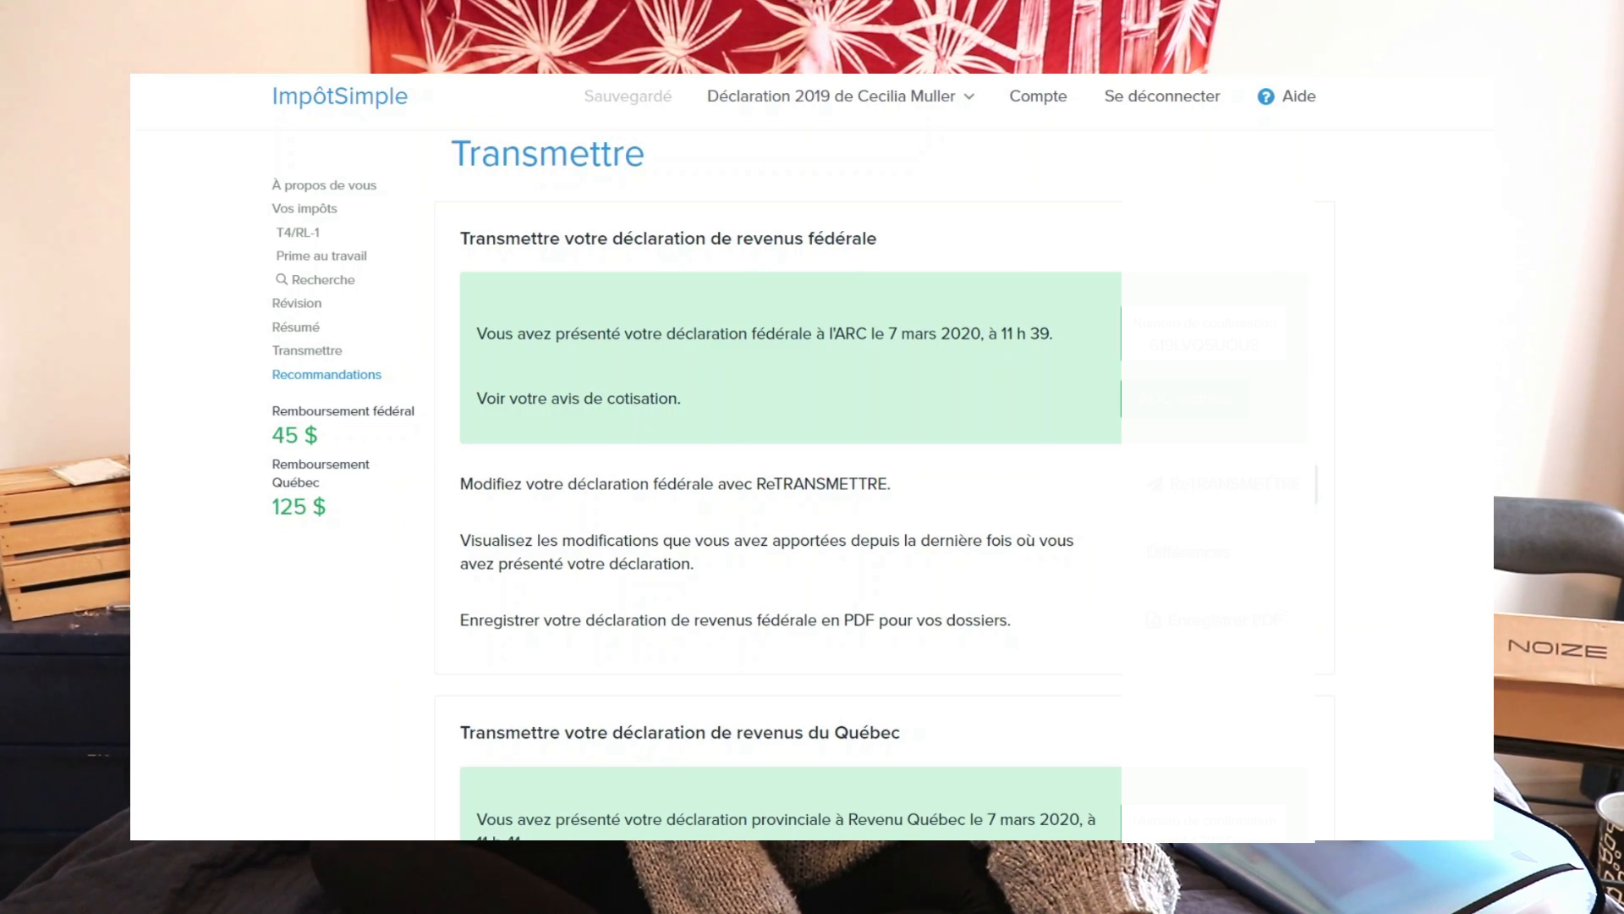
scroll(884, 482, "down", 3)
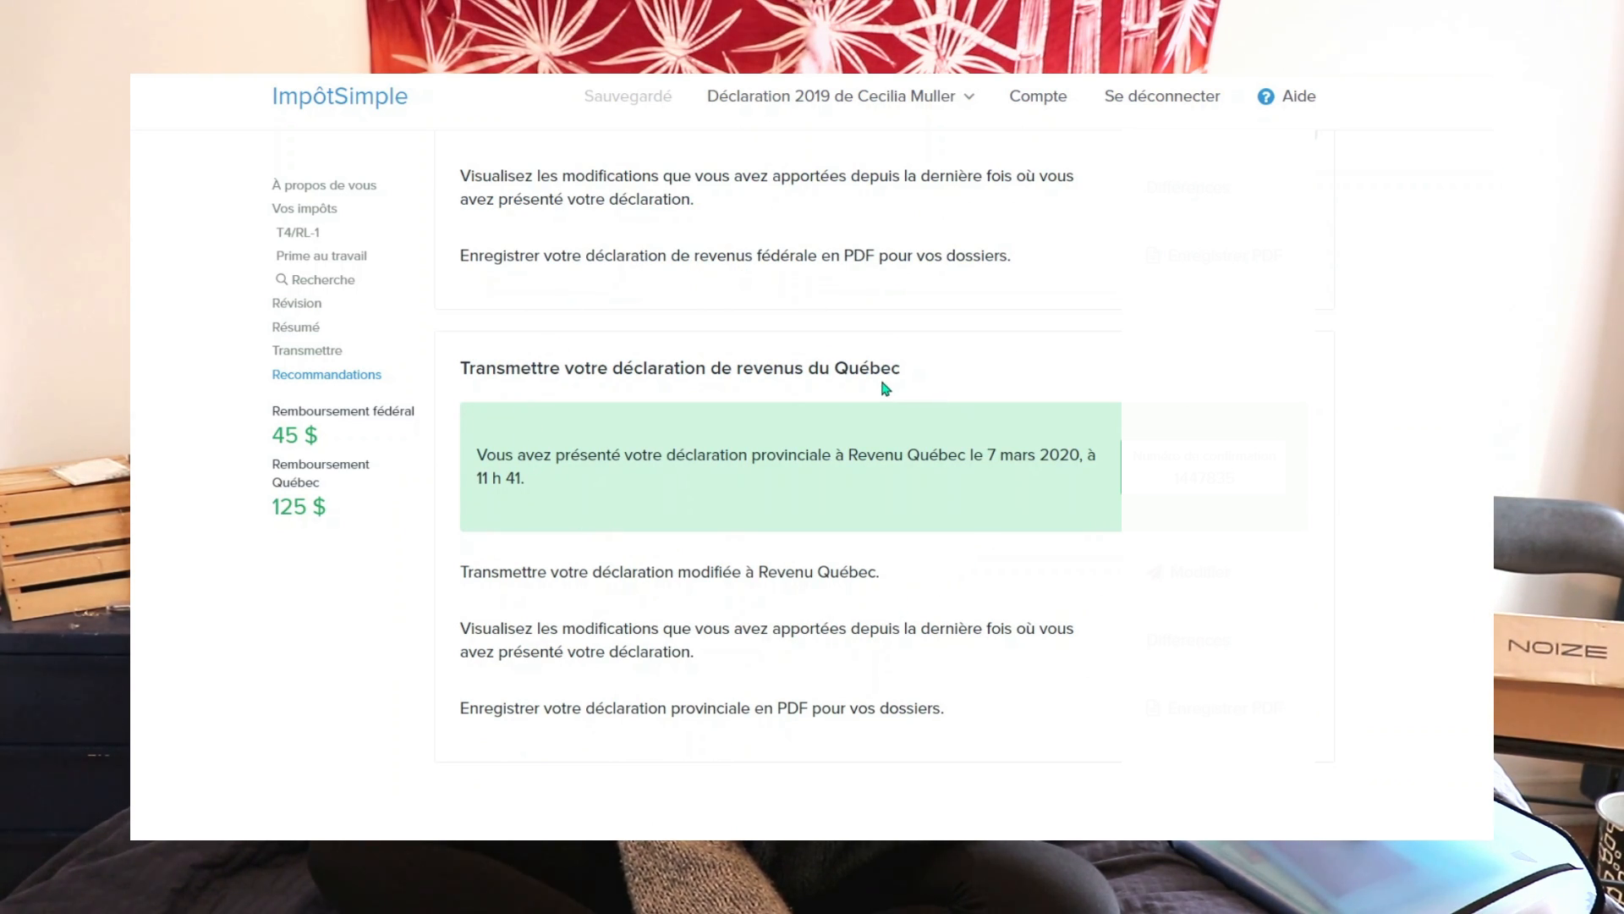
Switch to the first other taxpayer's 2019 return and review the residence, Revenu Québec and online mail answers under À propos de vous.
left_click(945, 101)
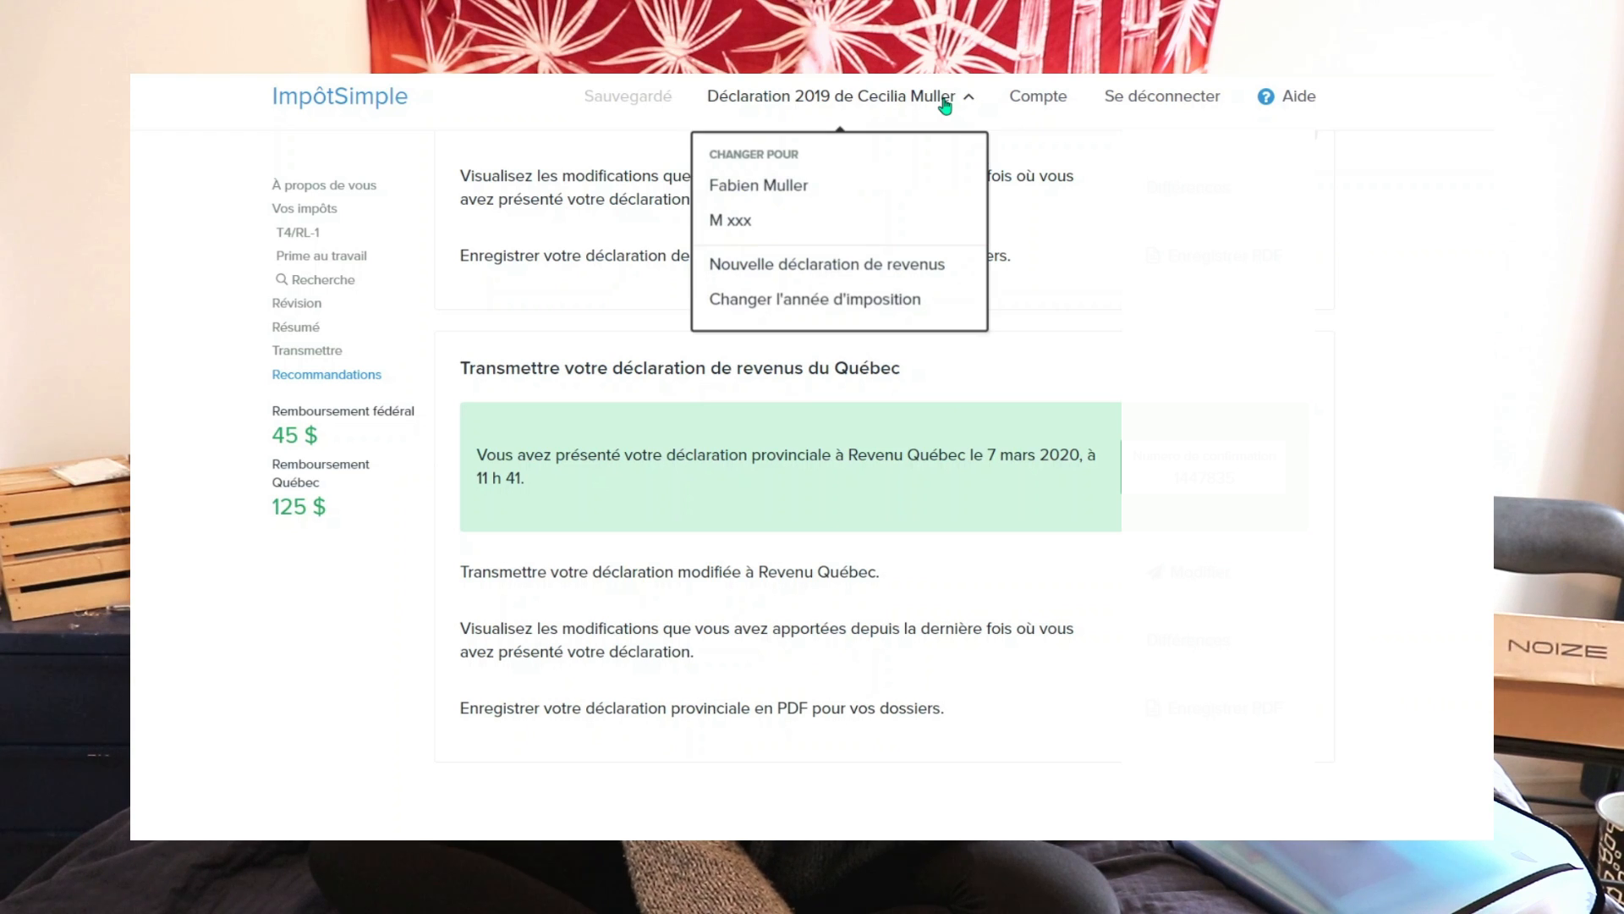
left_click(779, 201)
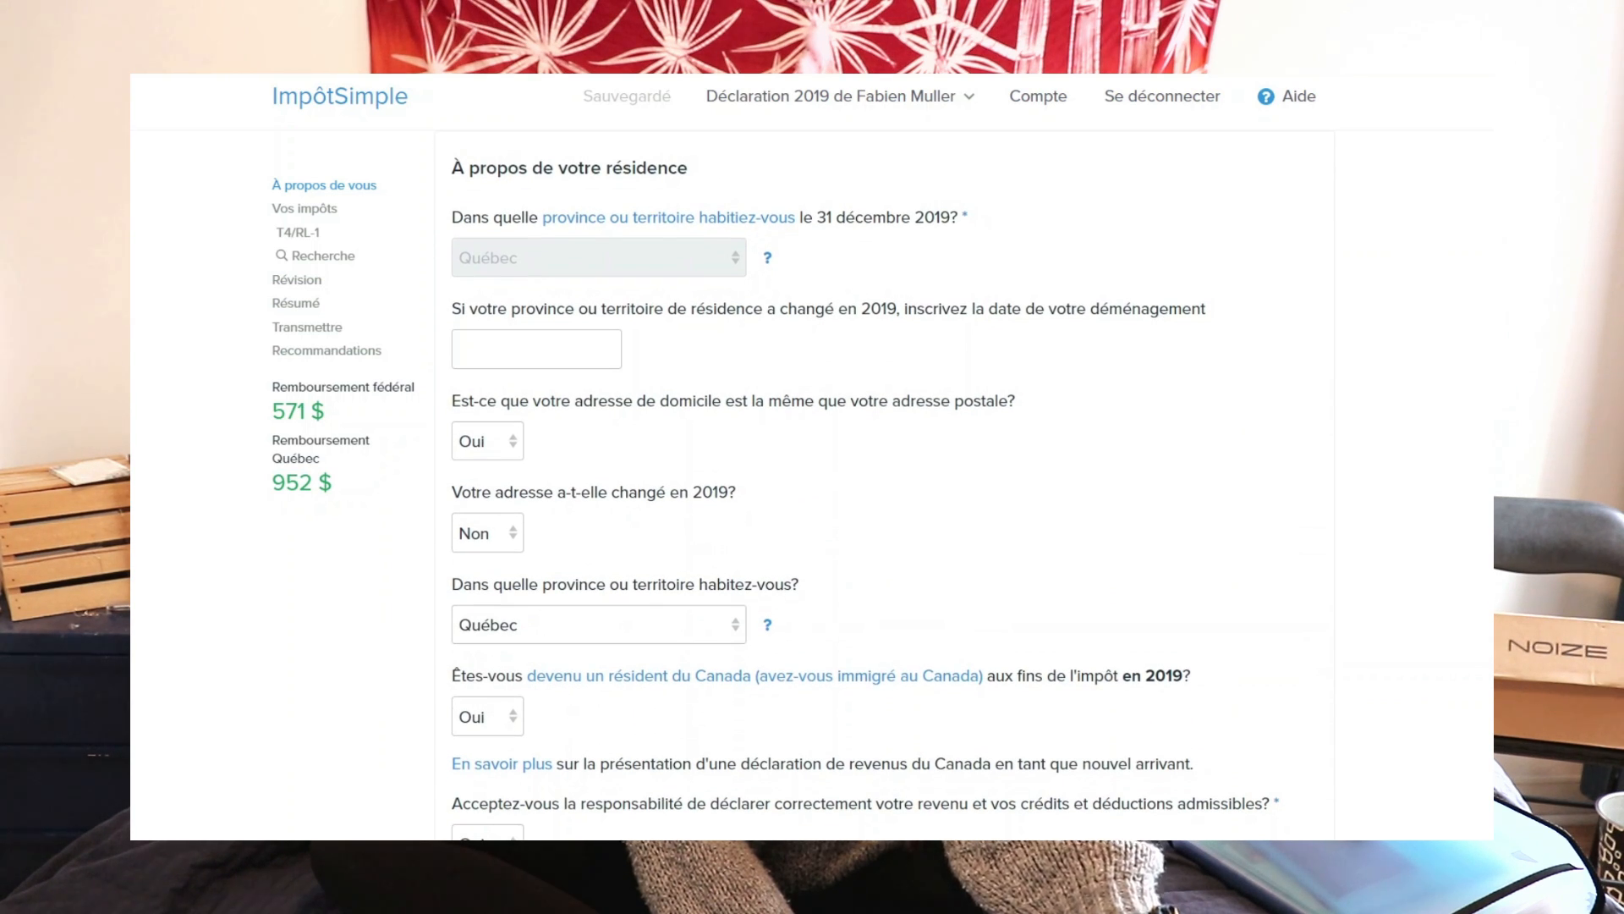
scroll(884, 485, "down", 2)
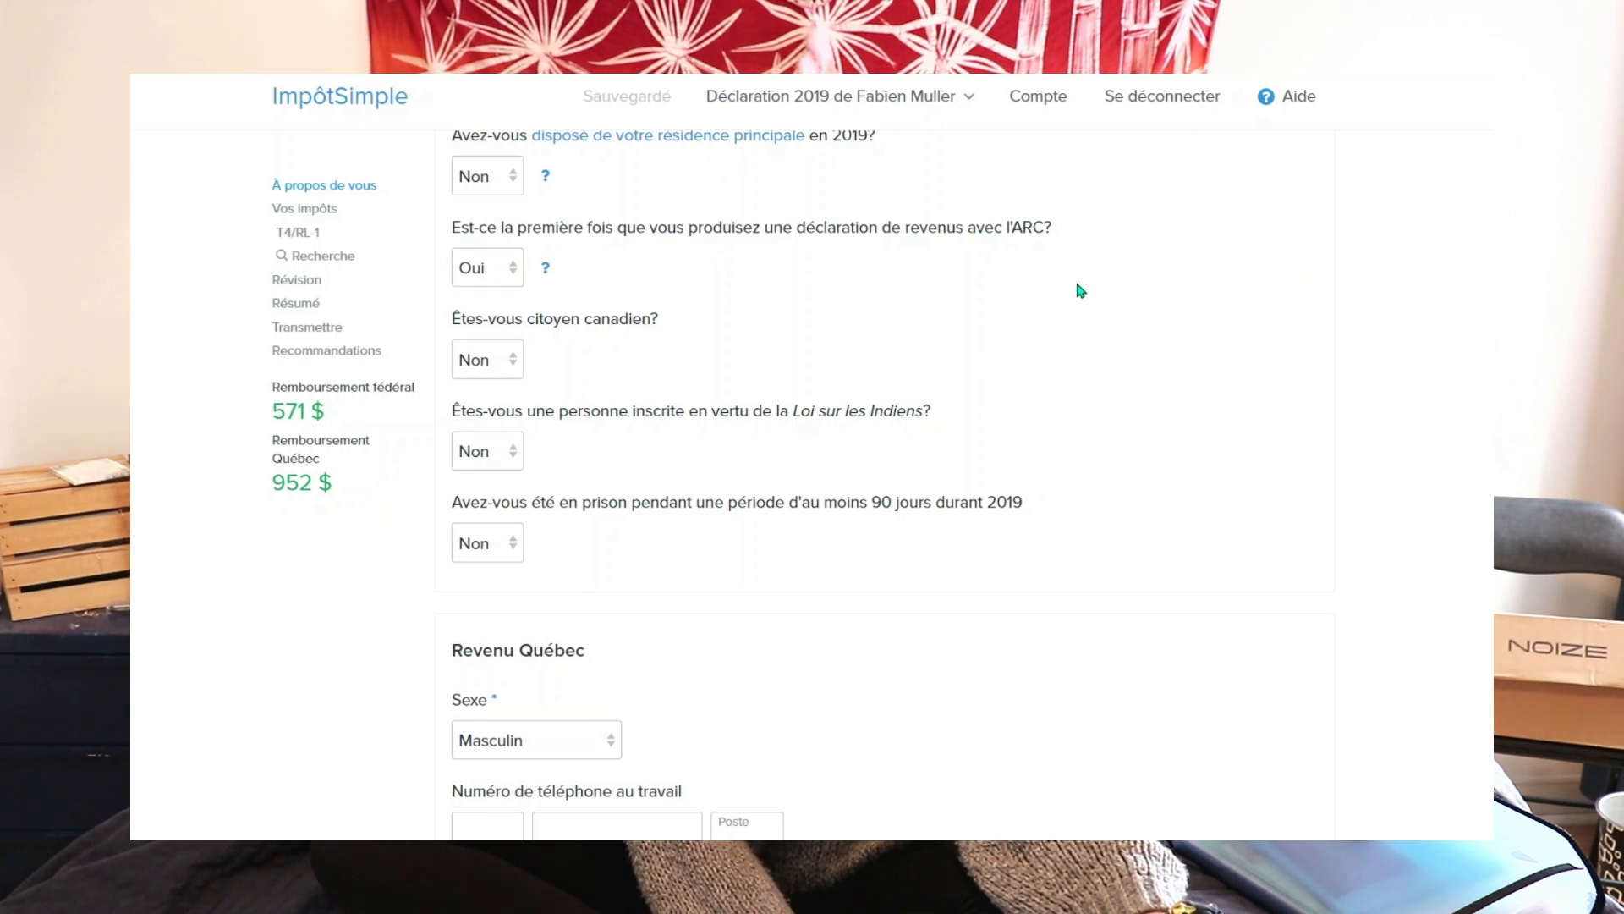
scroll(884, 484, "down", 6)
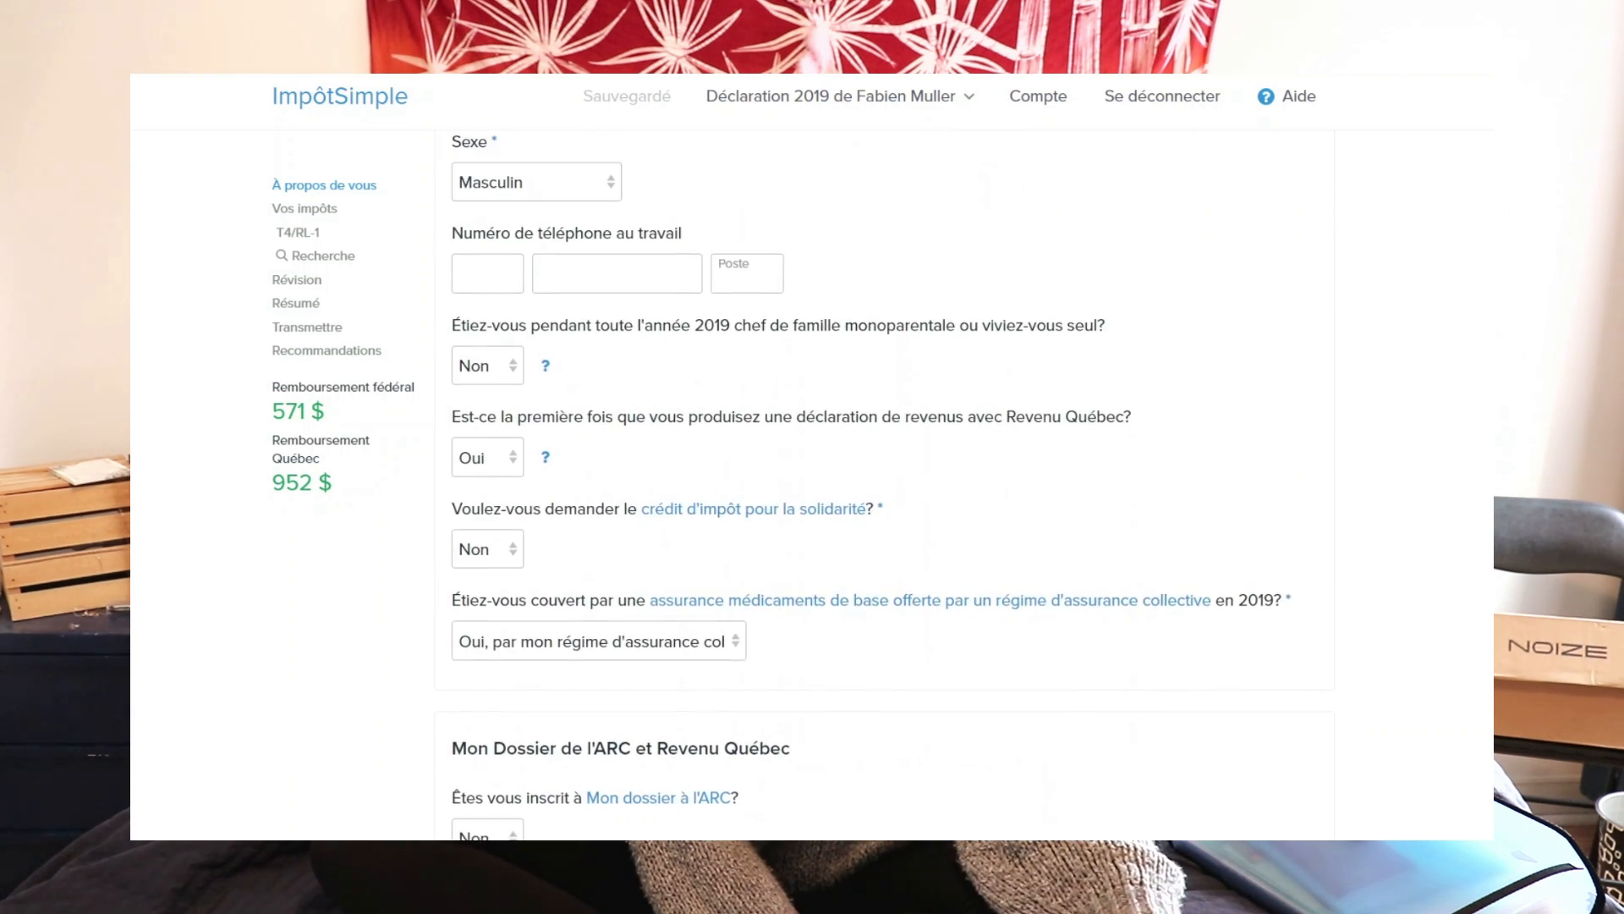
scroll(884, 485, "down", 1)
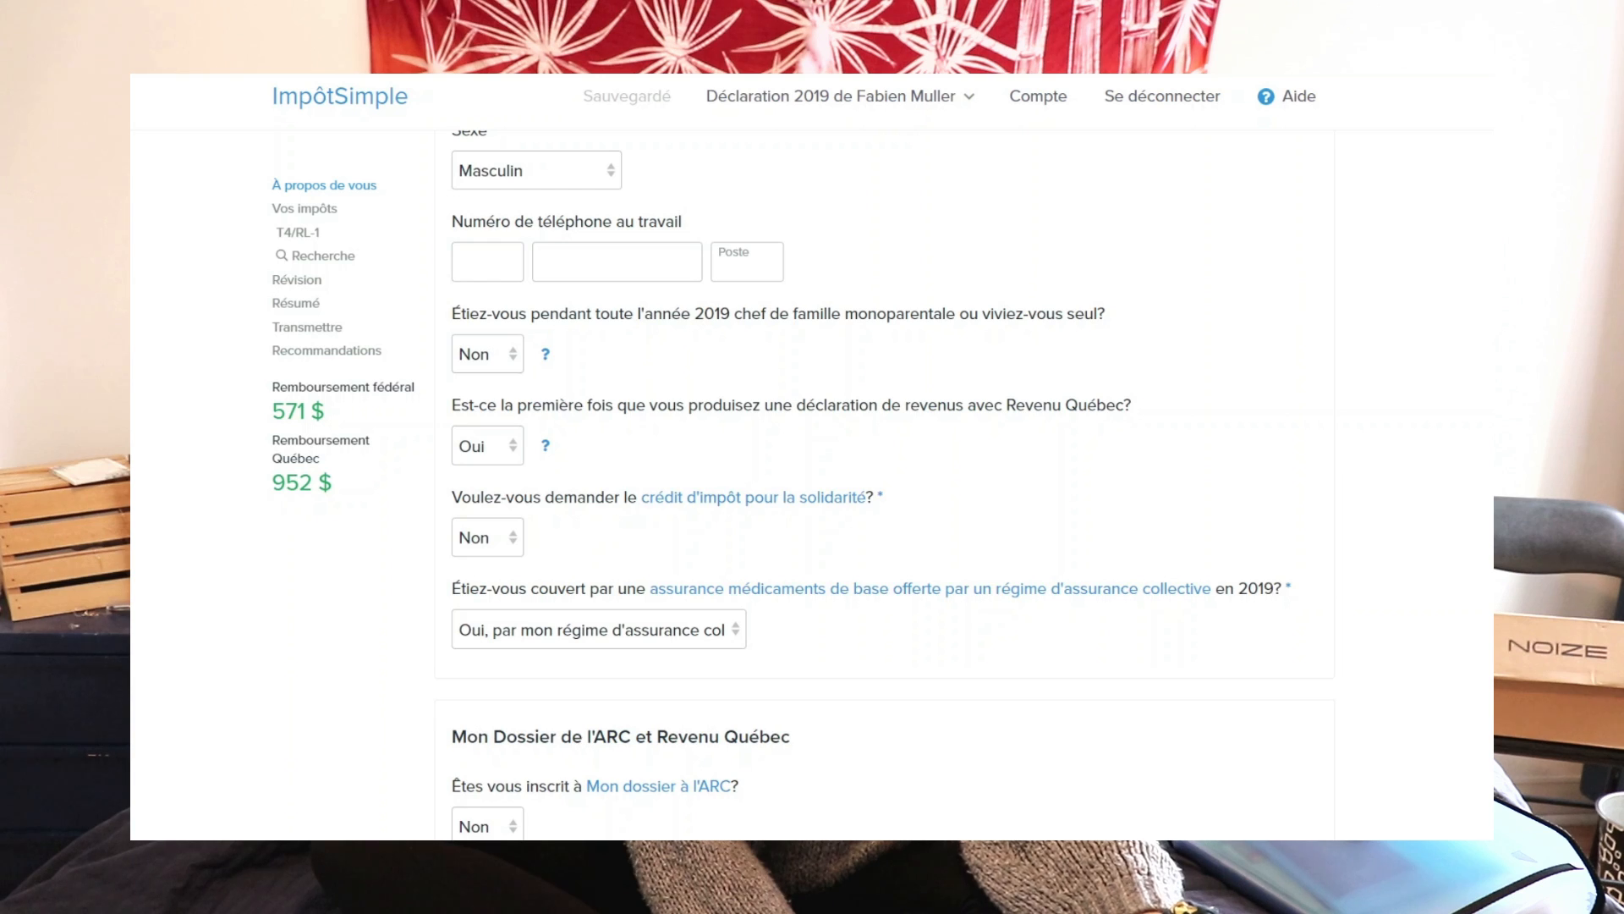
scroll(884, 485, "down", 5)
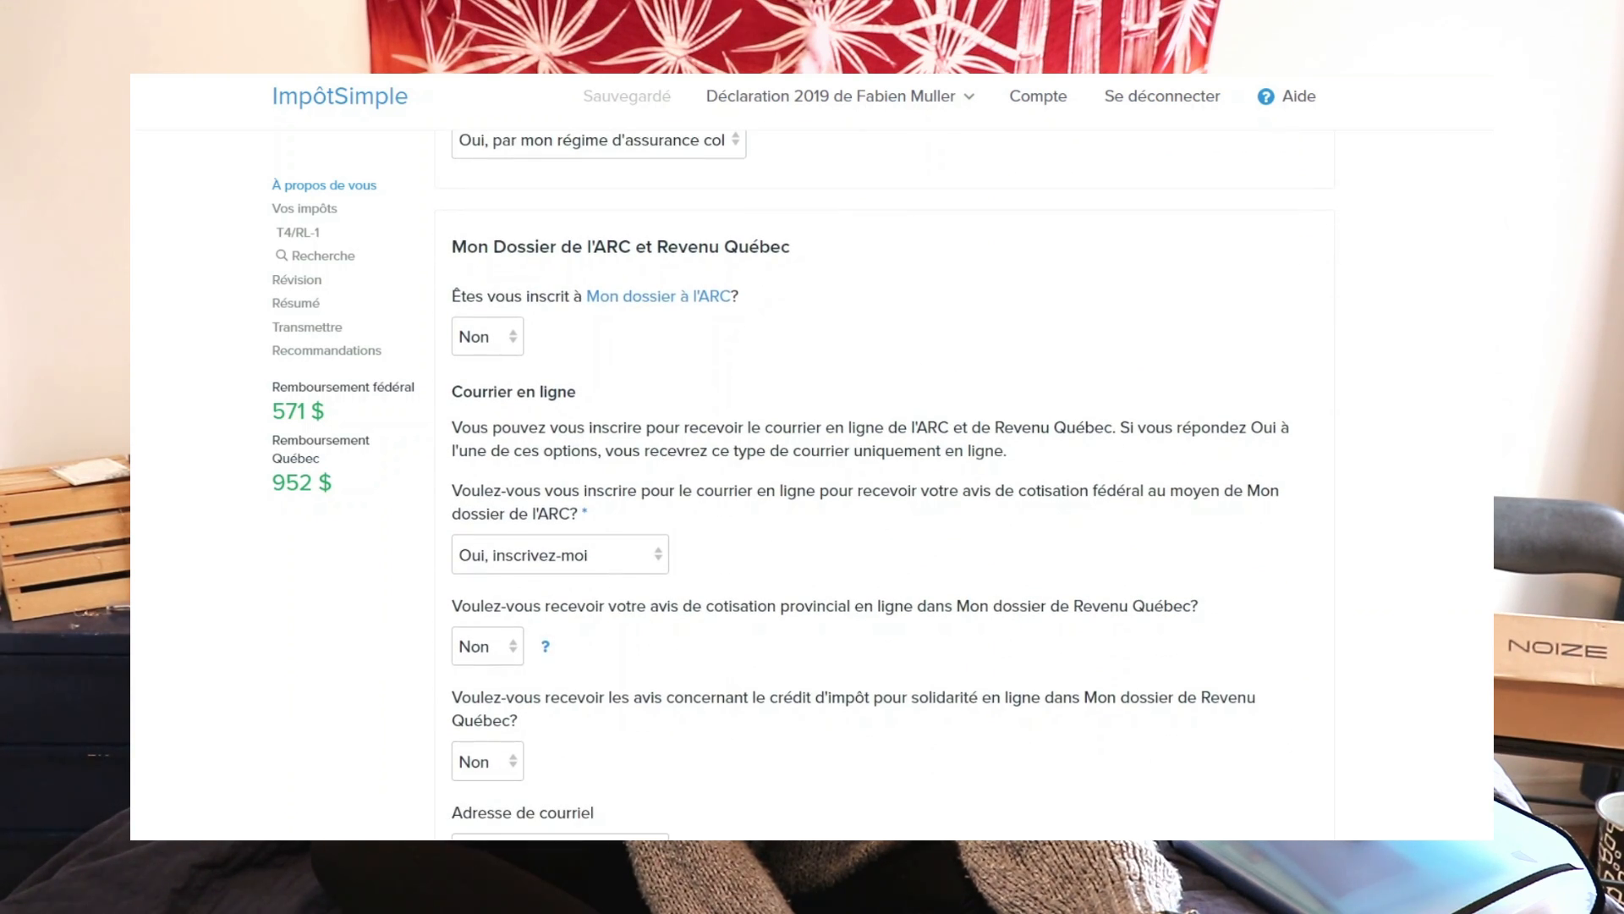
scroll(884, 485, "down", 2)
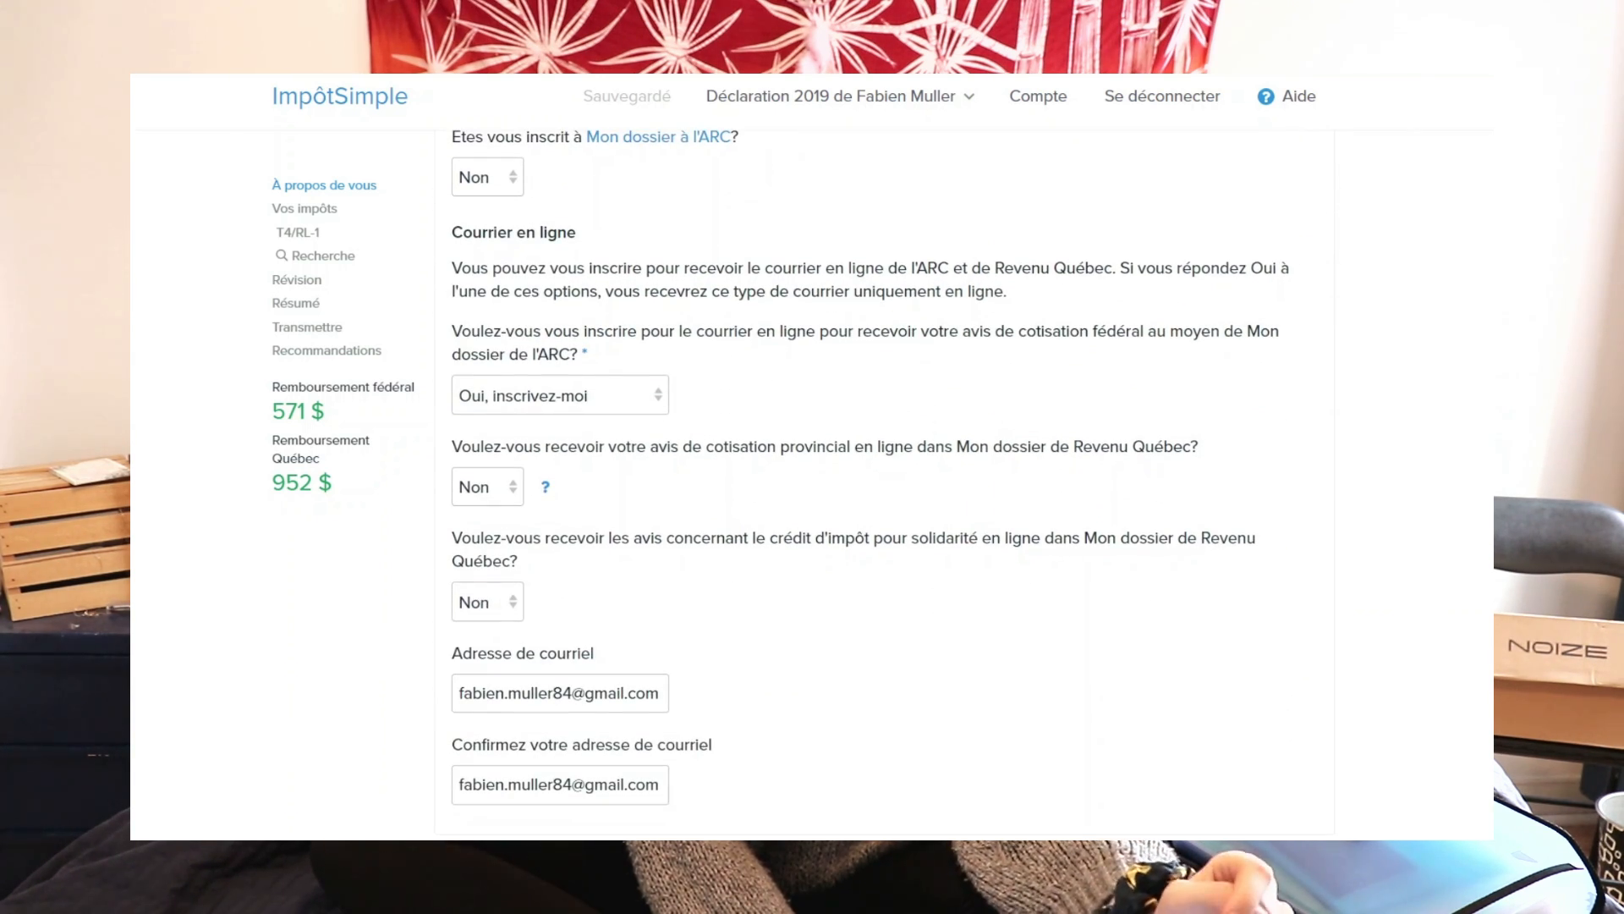
scroll(884, 484, "down", 1)
scroll(884, 485, "down", 5)
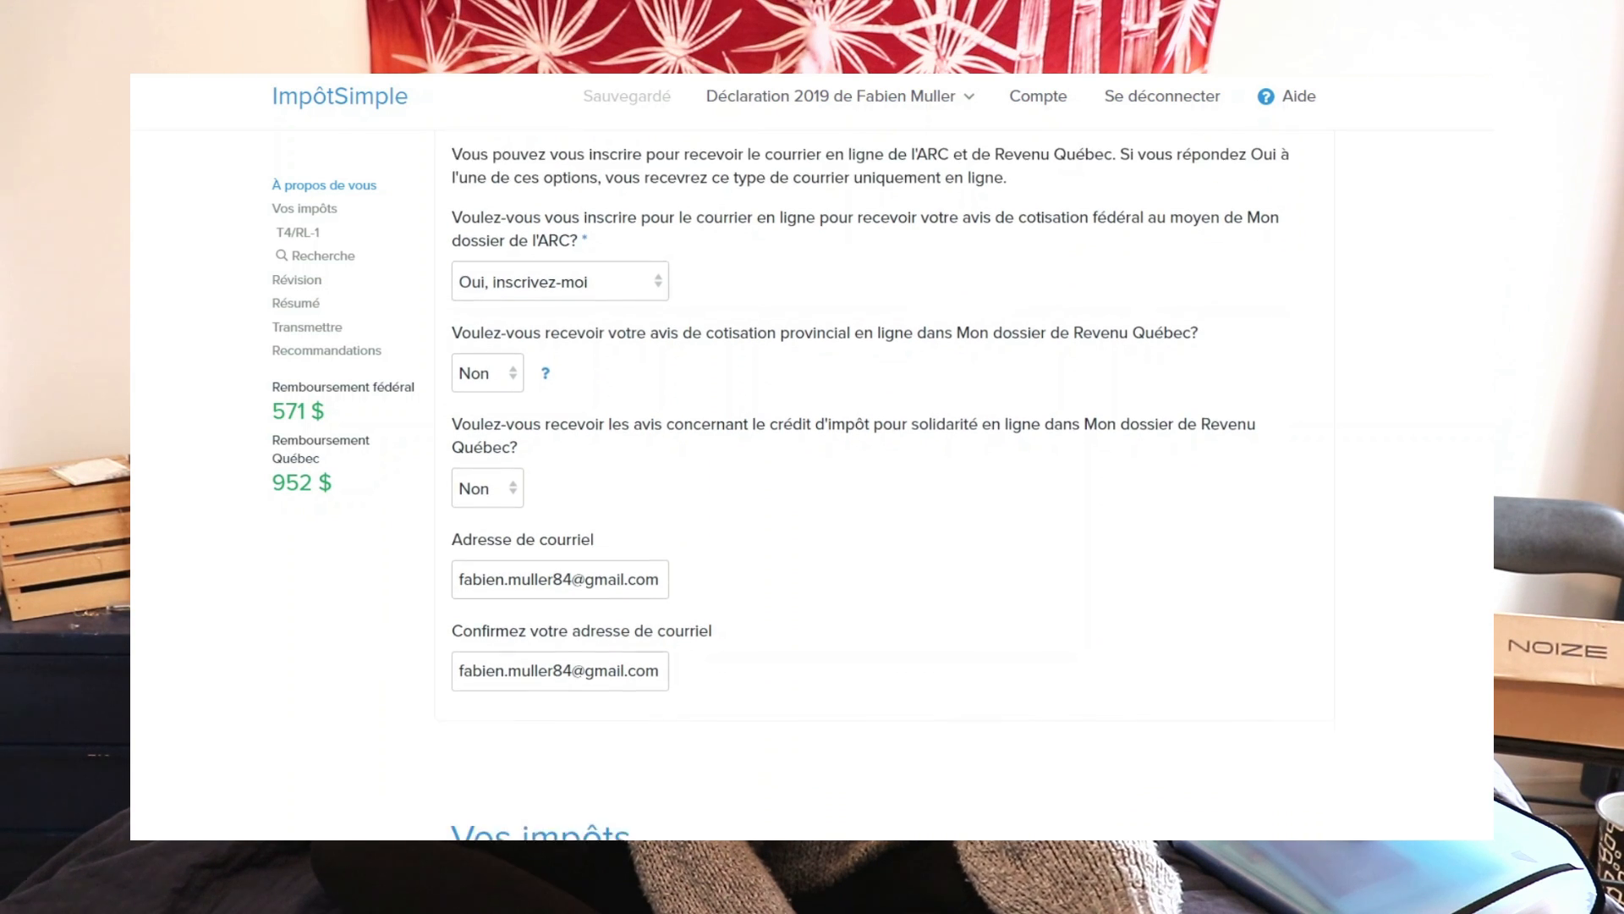
Examine the T4 and Relevé 1 box amounts of the employer's slip under Revenus d'emploi.
scroll(884, 484, "down", 9)
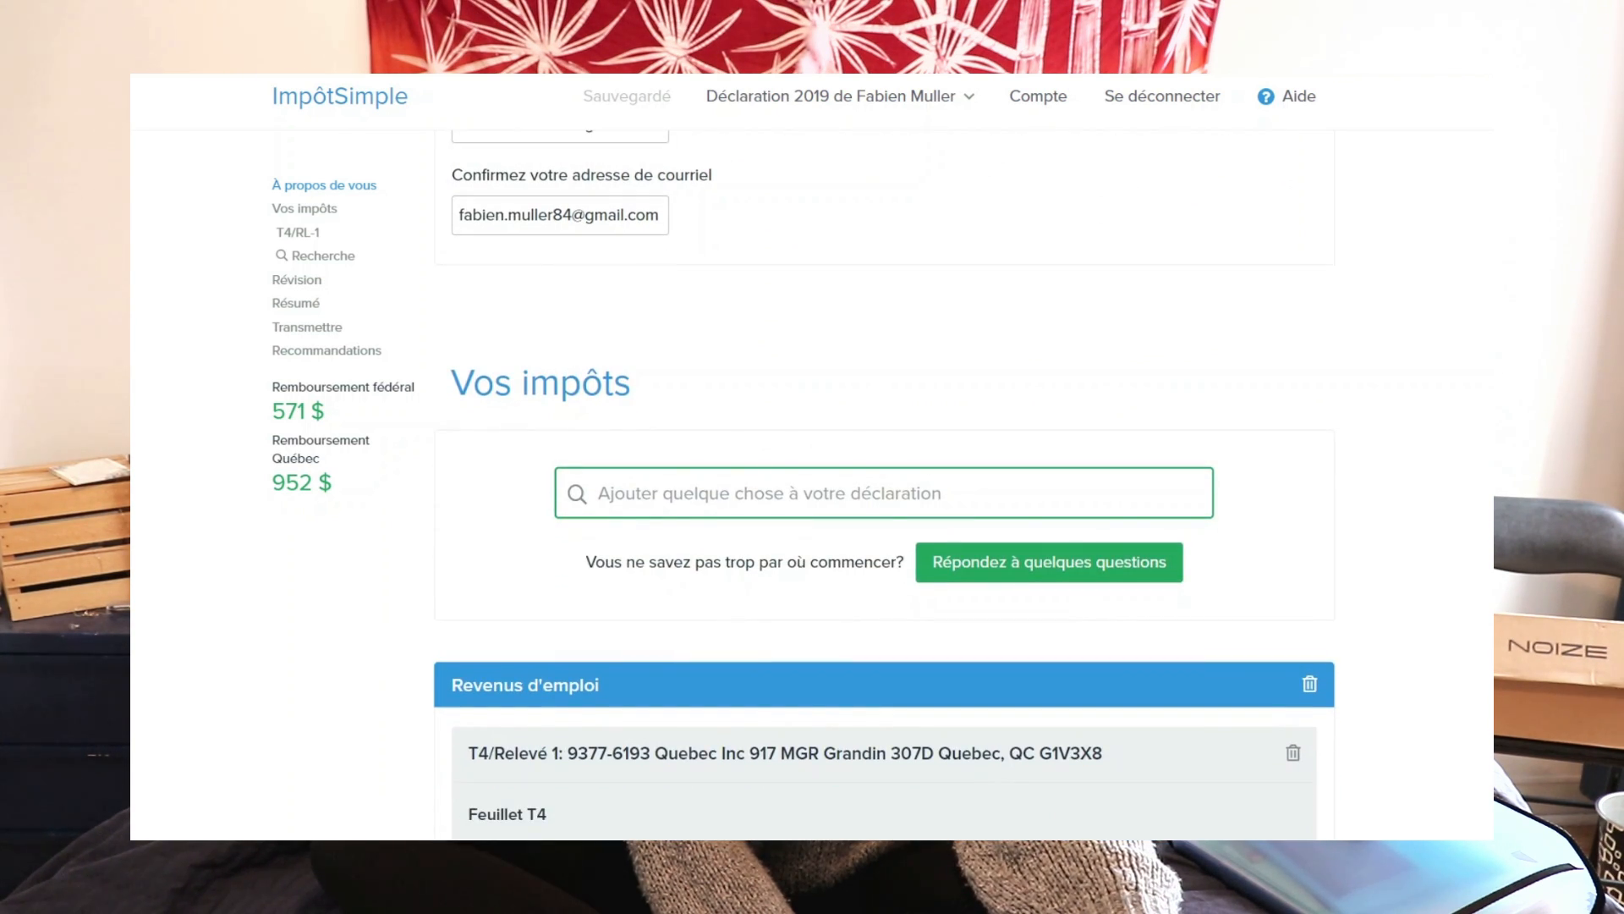
scroll(884, 485, "down", 5)
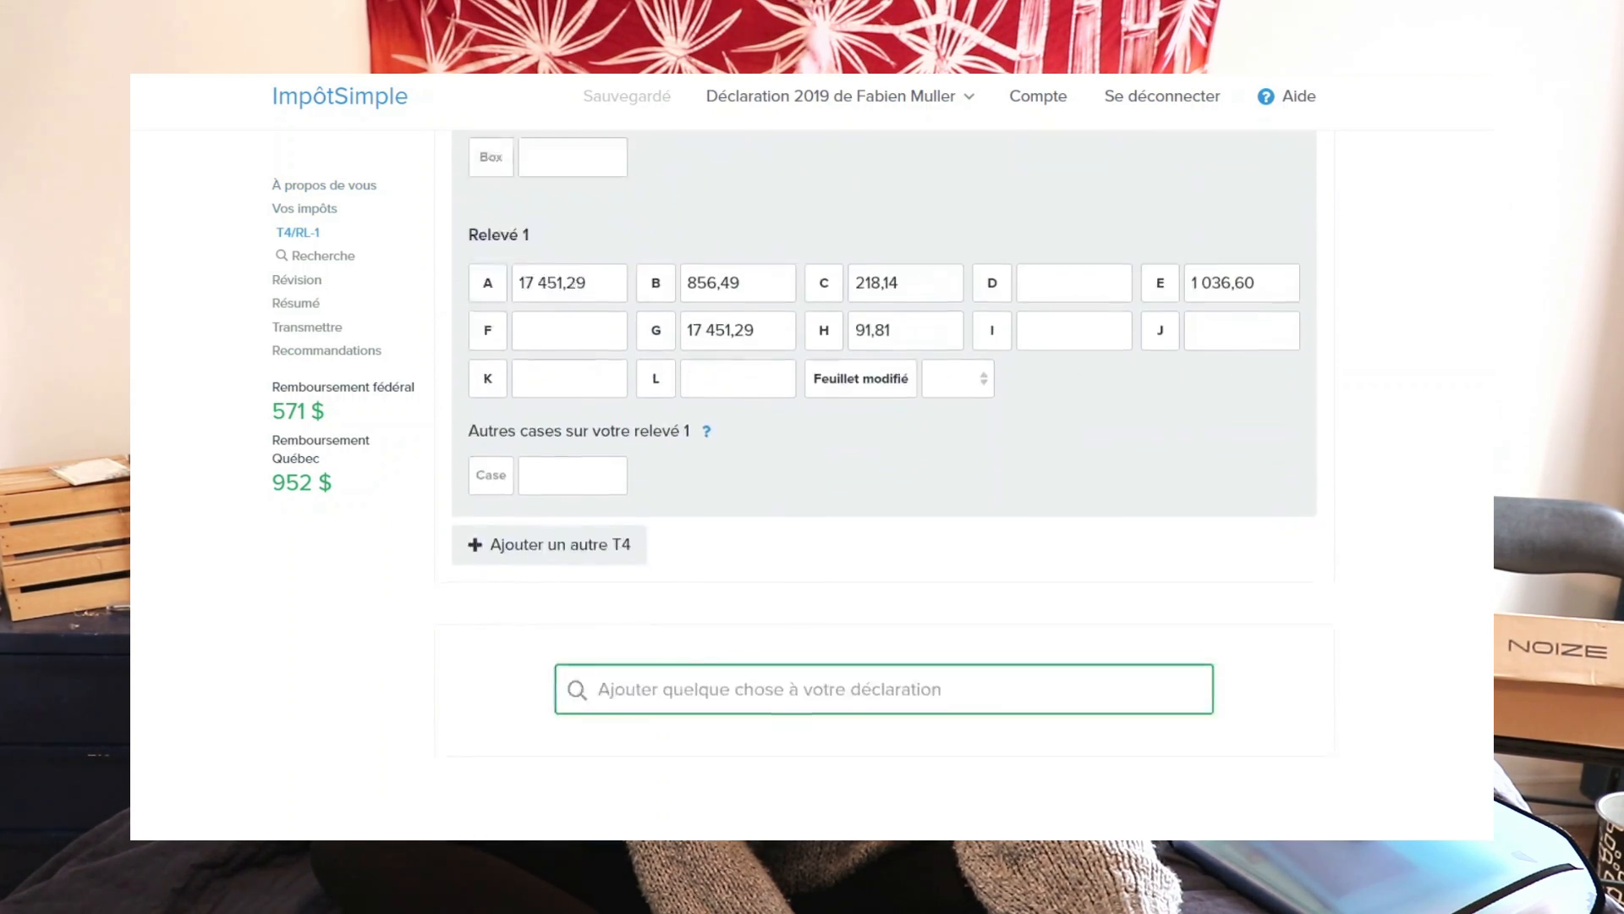
scroll(884, 484, "up", 6)
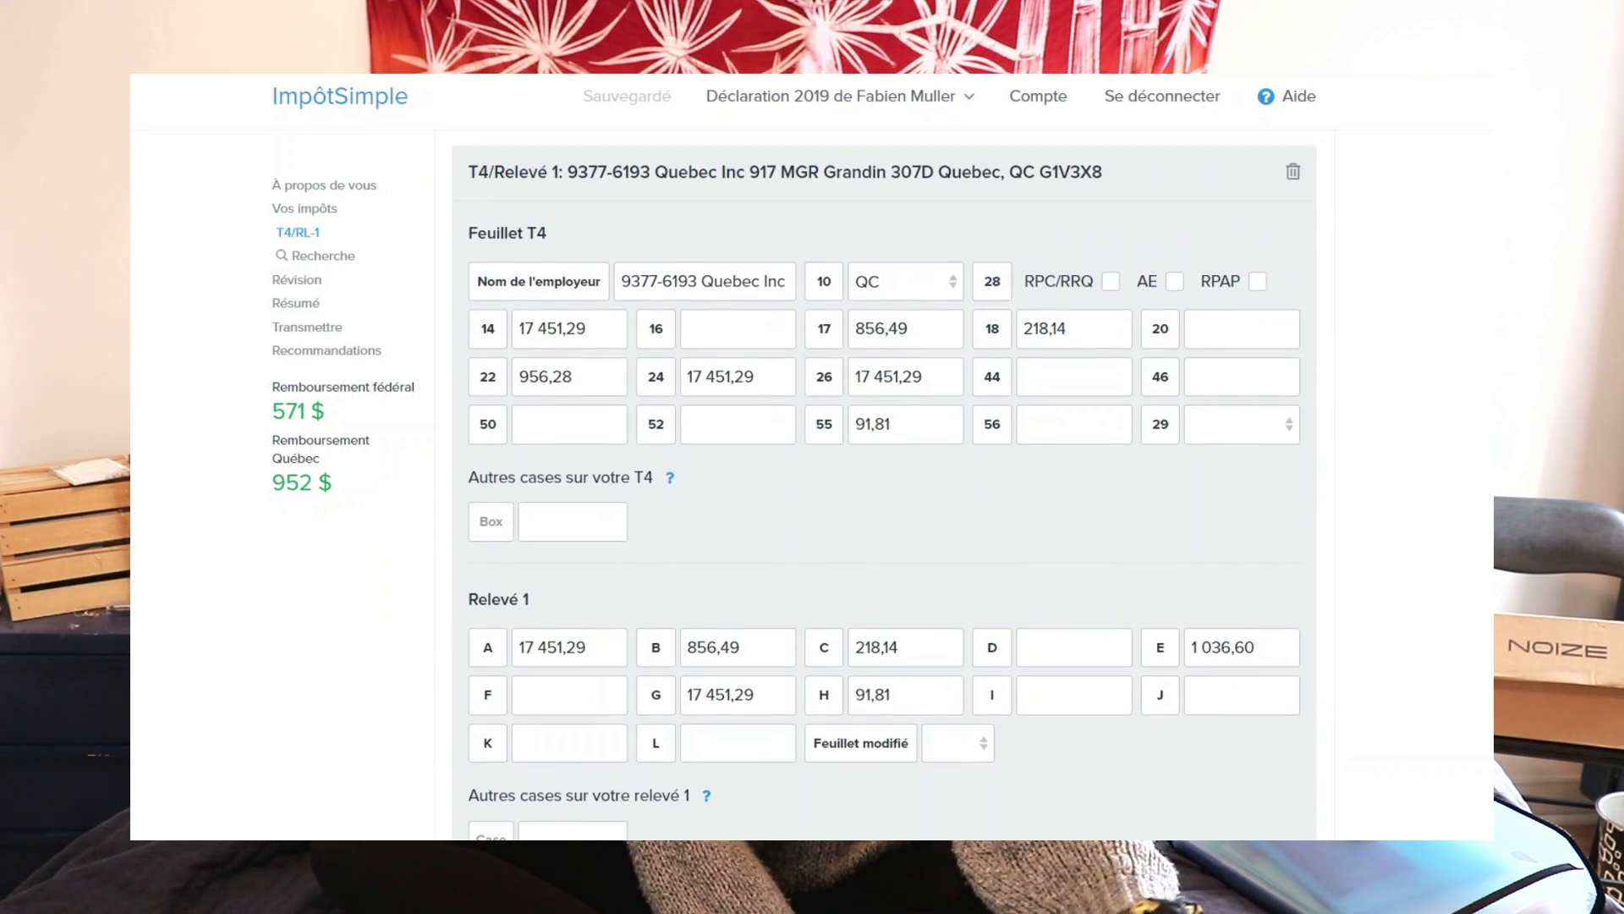
From the Québec submission section under Transmettre, open Revenu Québec's instructions for filing by mail, view the mailing addresses, and close the page.
scroll(884, 485, "down", 11)
scroll(884, 485, "down", 20)
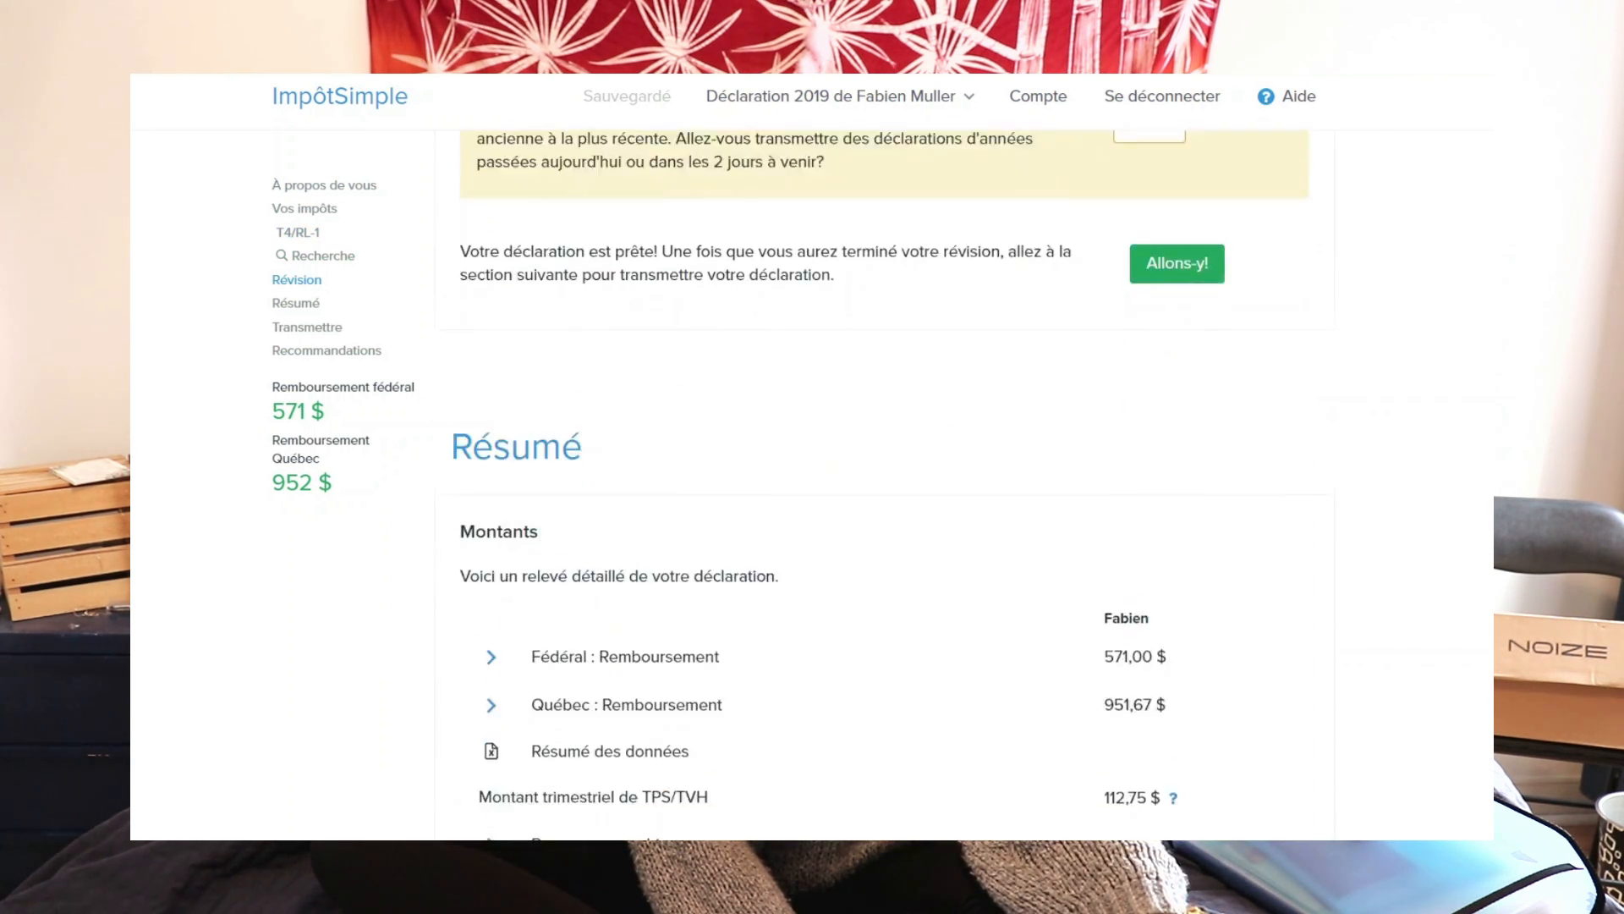
scroll(884, 485, "down", 4)
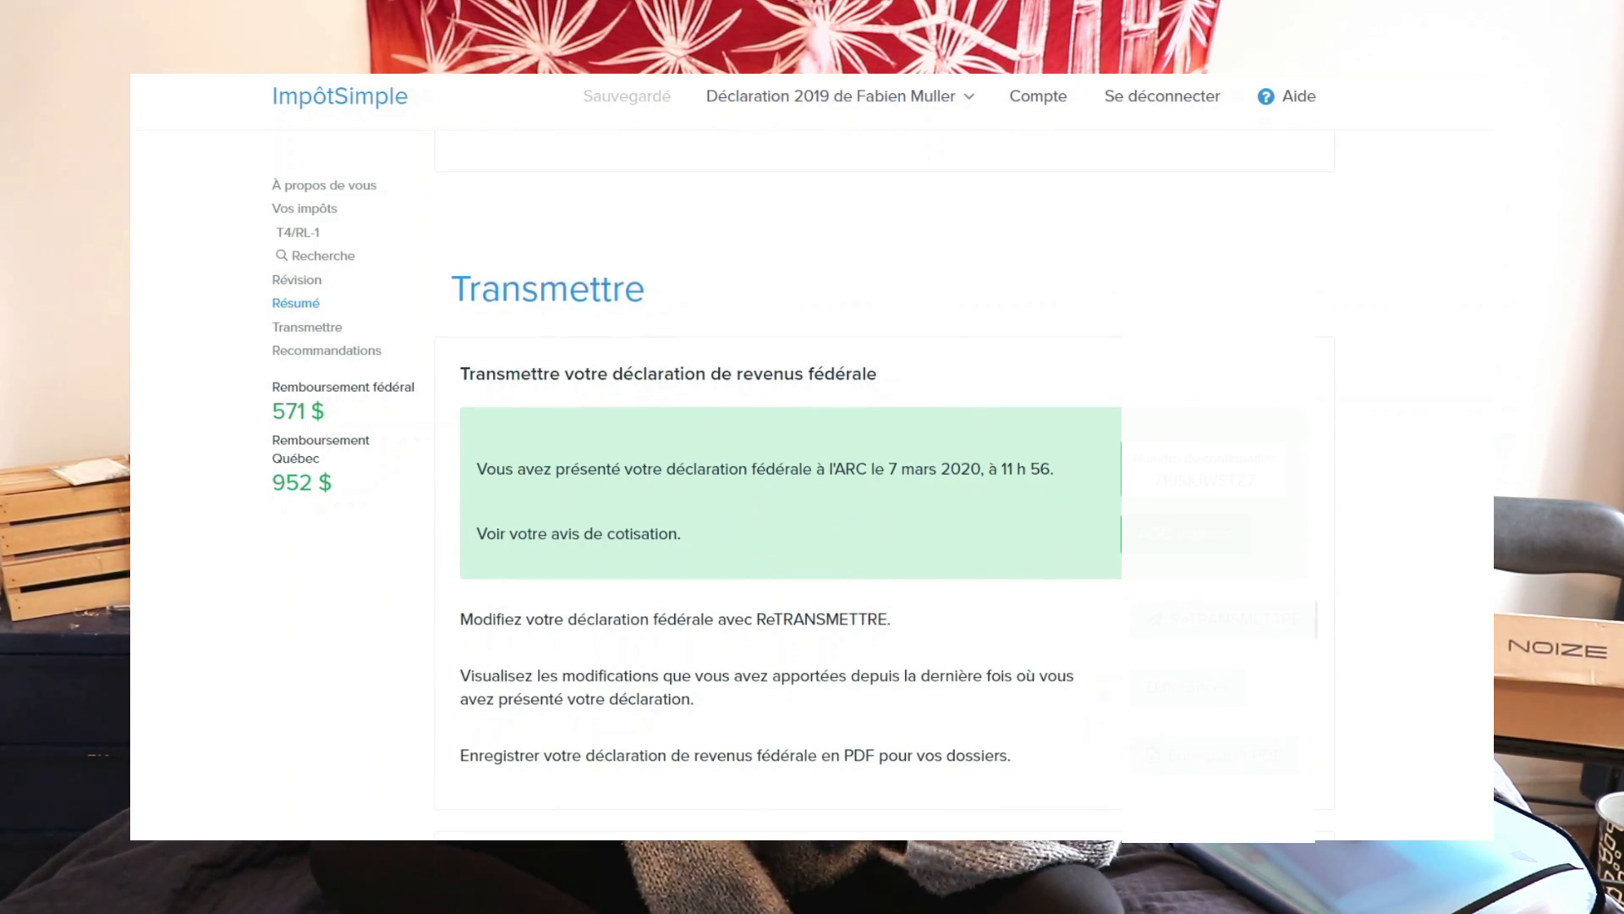
scroll(884, 484, "down", 6)
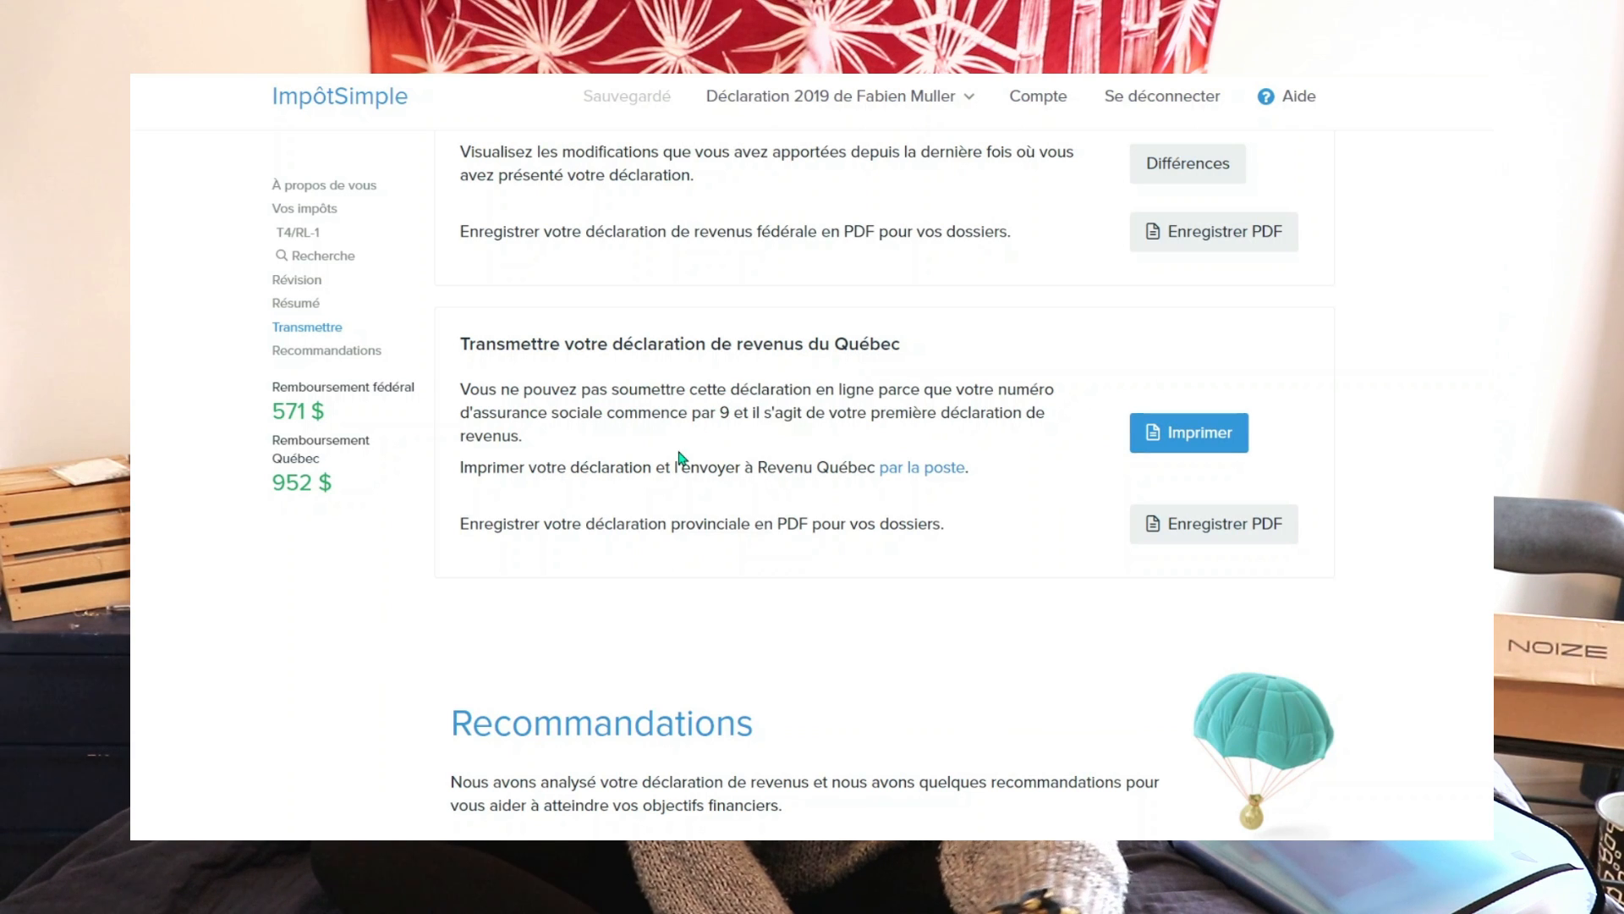
left_click(924, 476)
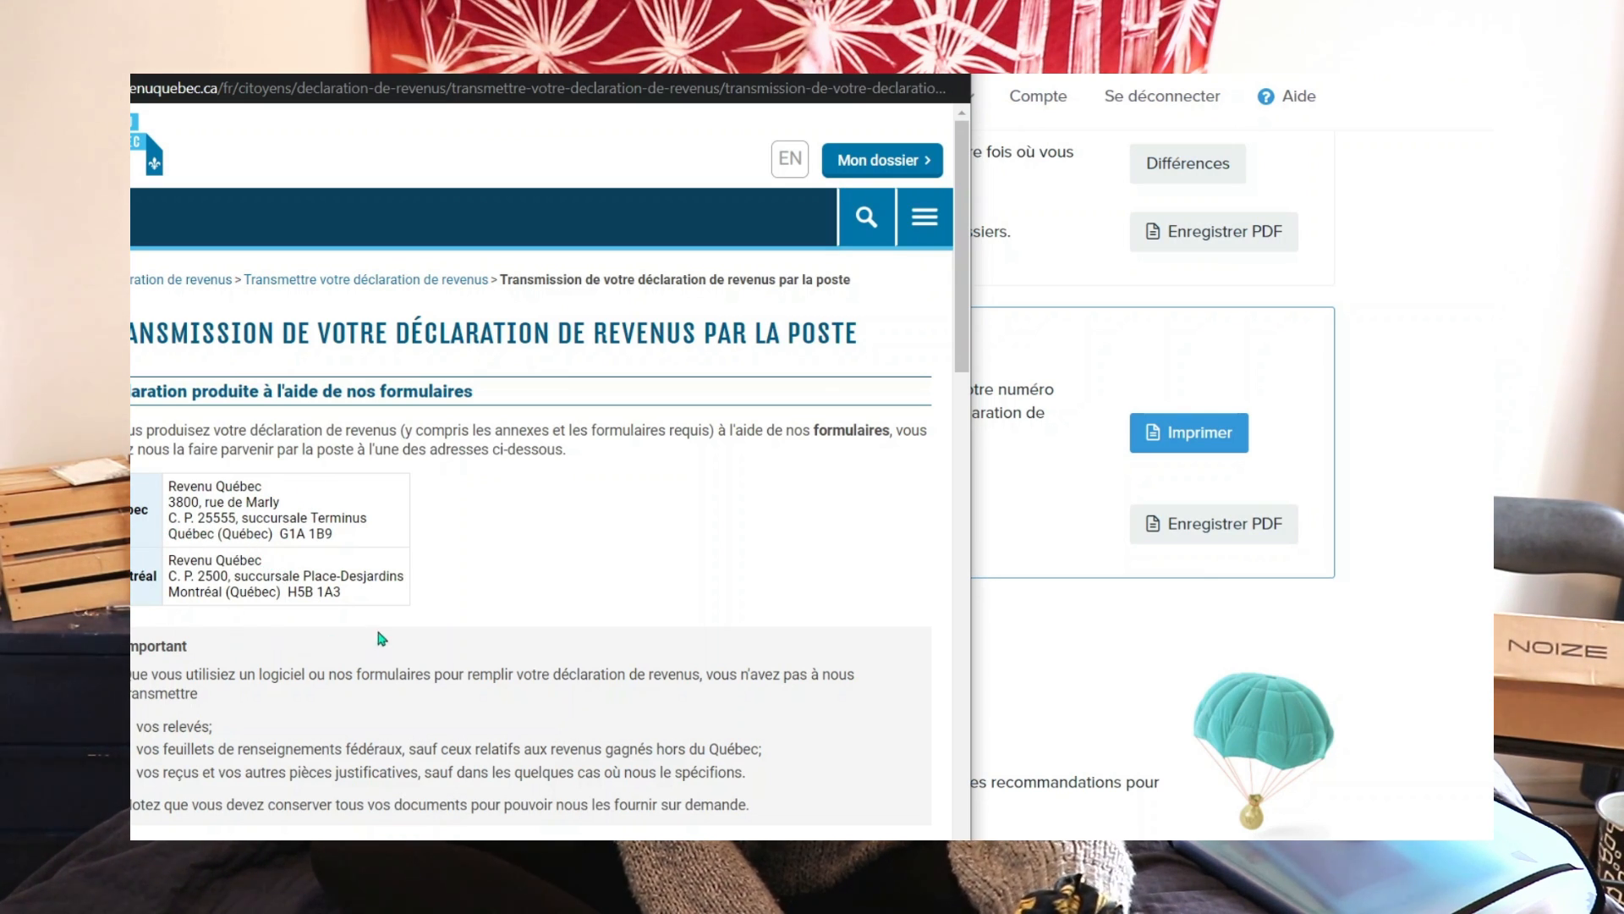
scroll(920, 203, "down", 1)
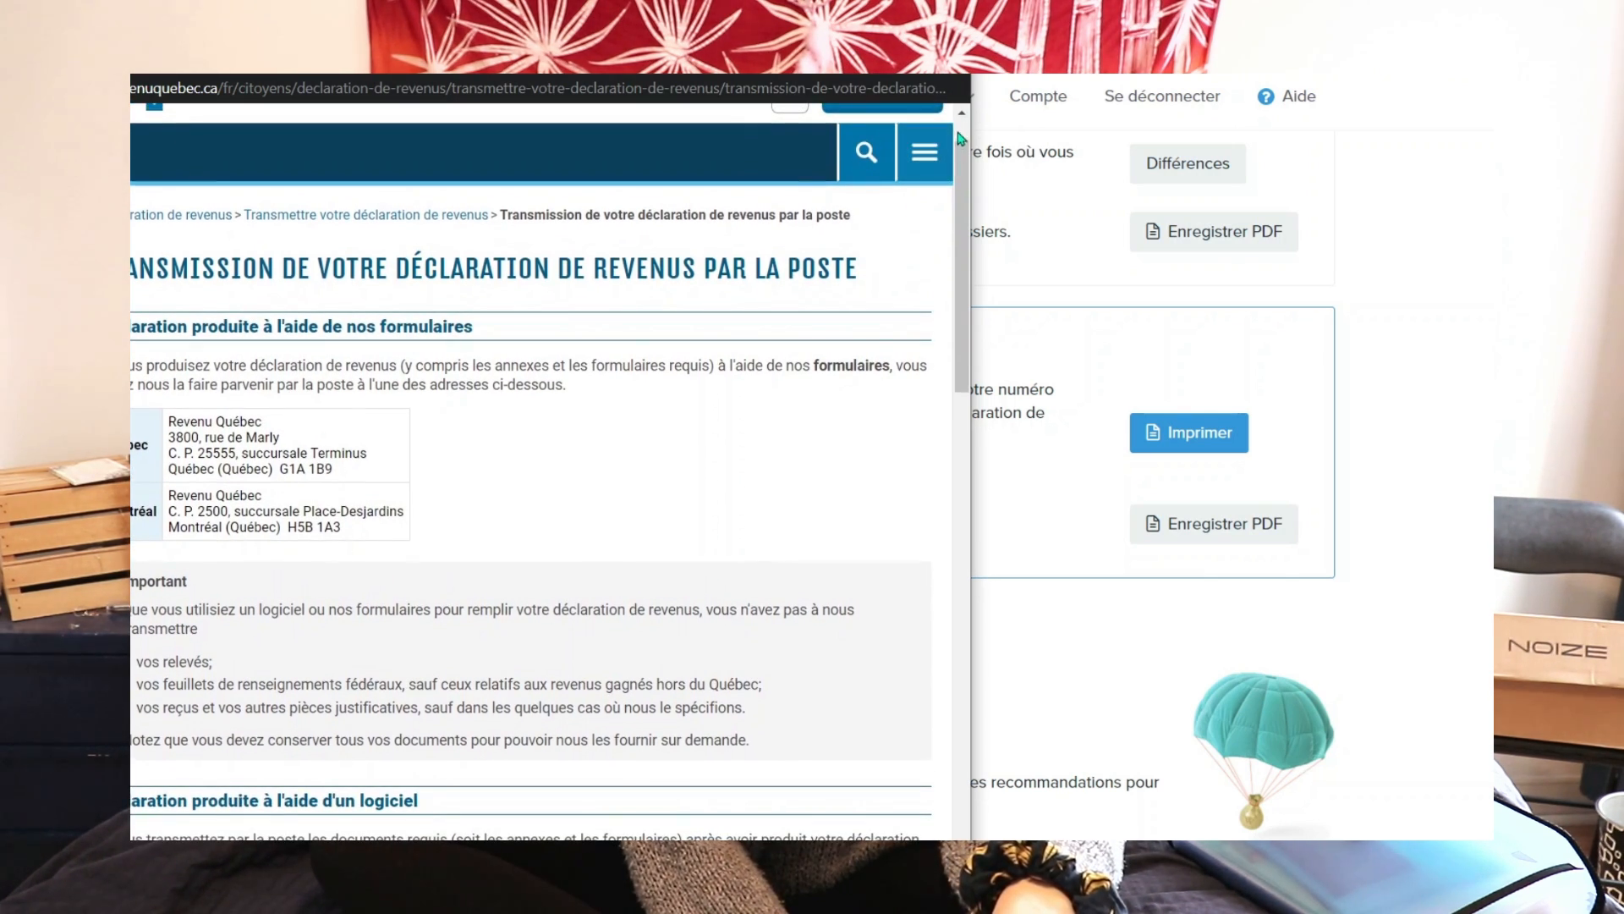
left_click(950, 66)
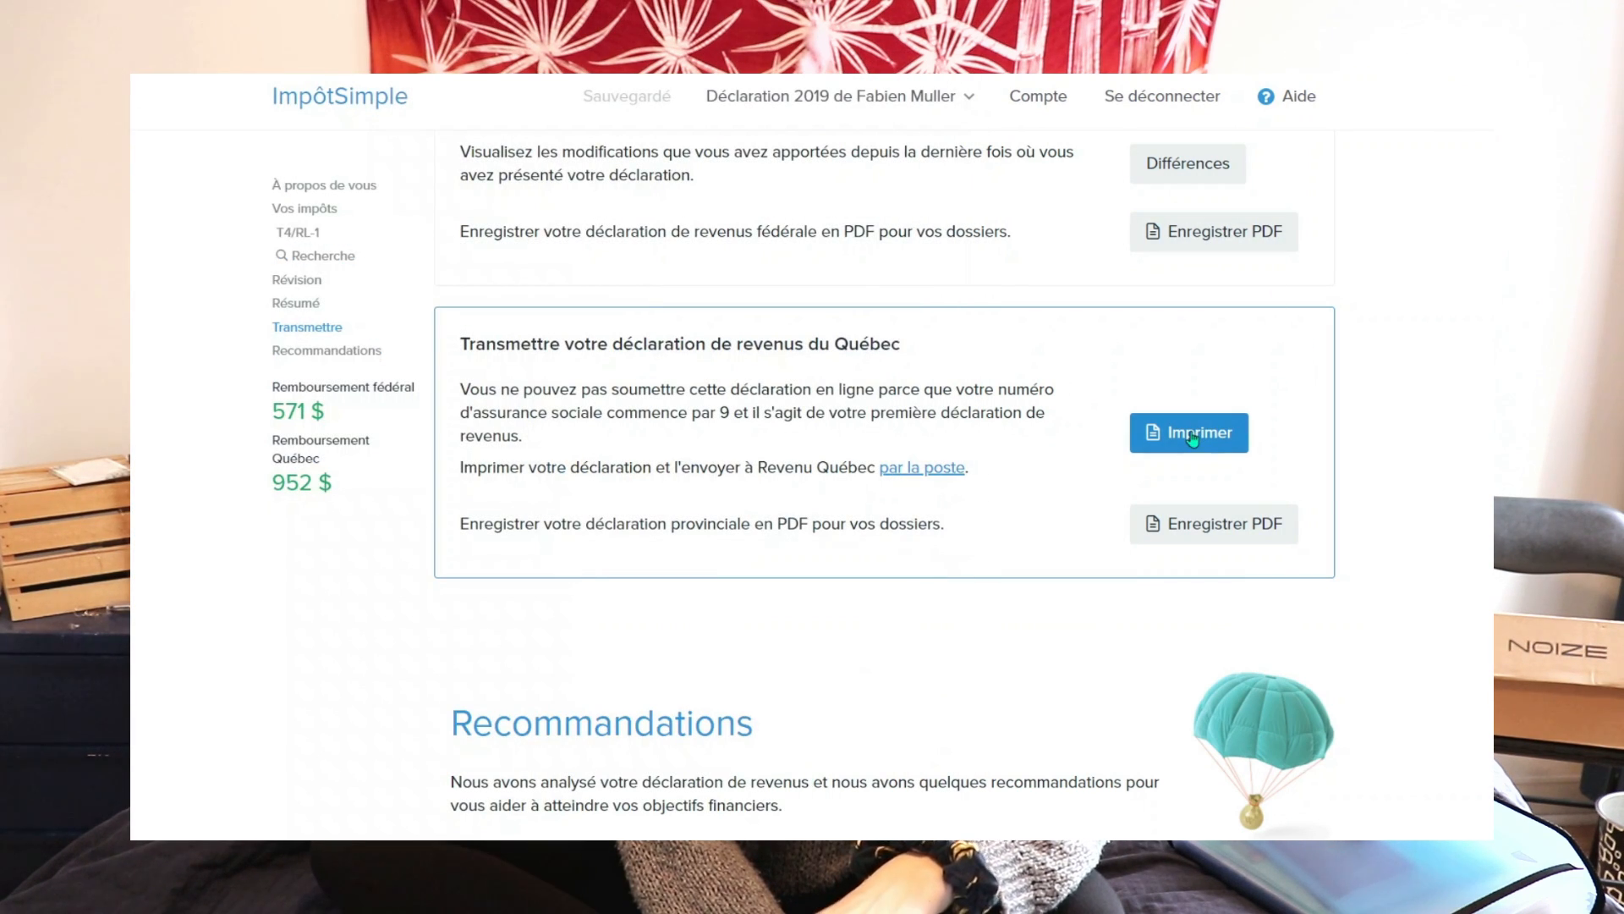